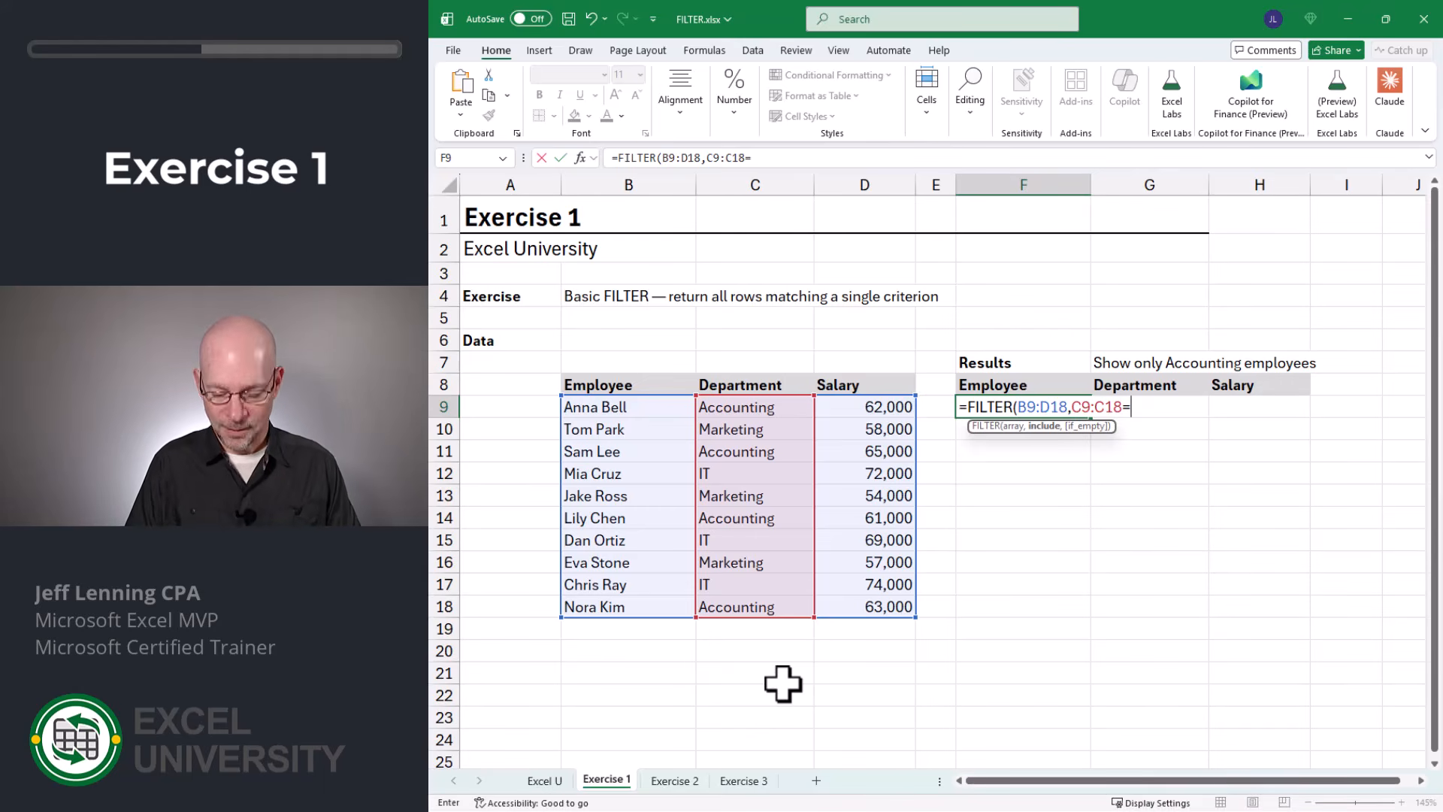
Complete the FILTER formula in F9 so column C must equal "Accounting": =FILTER(B9:D18,C9:C18="Accounting")
type("\"")
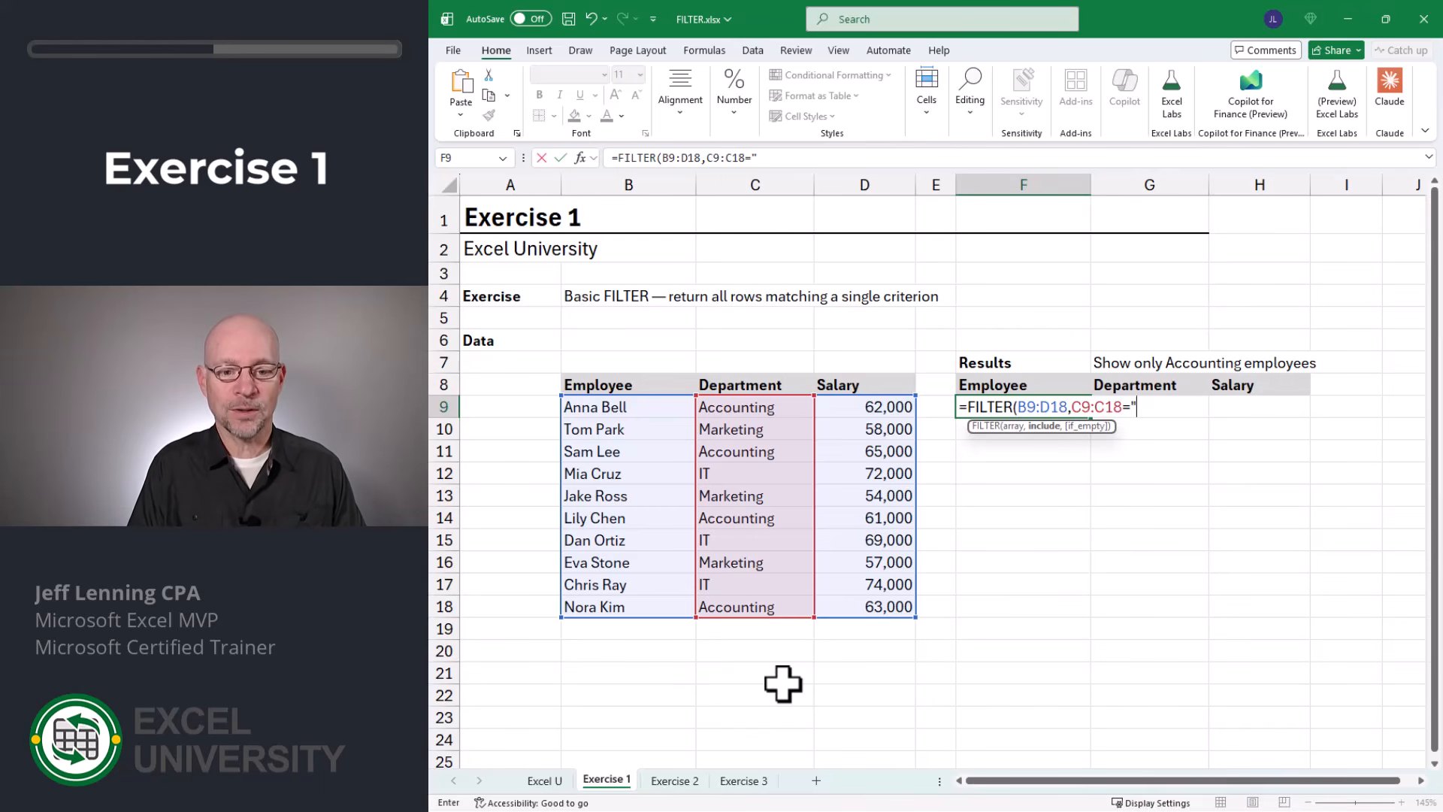
type("Accounting\"")
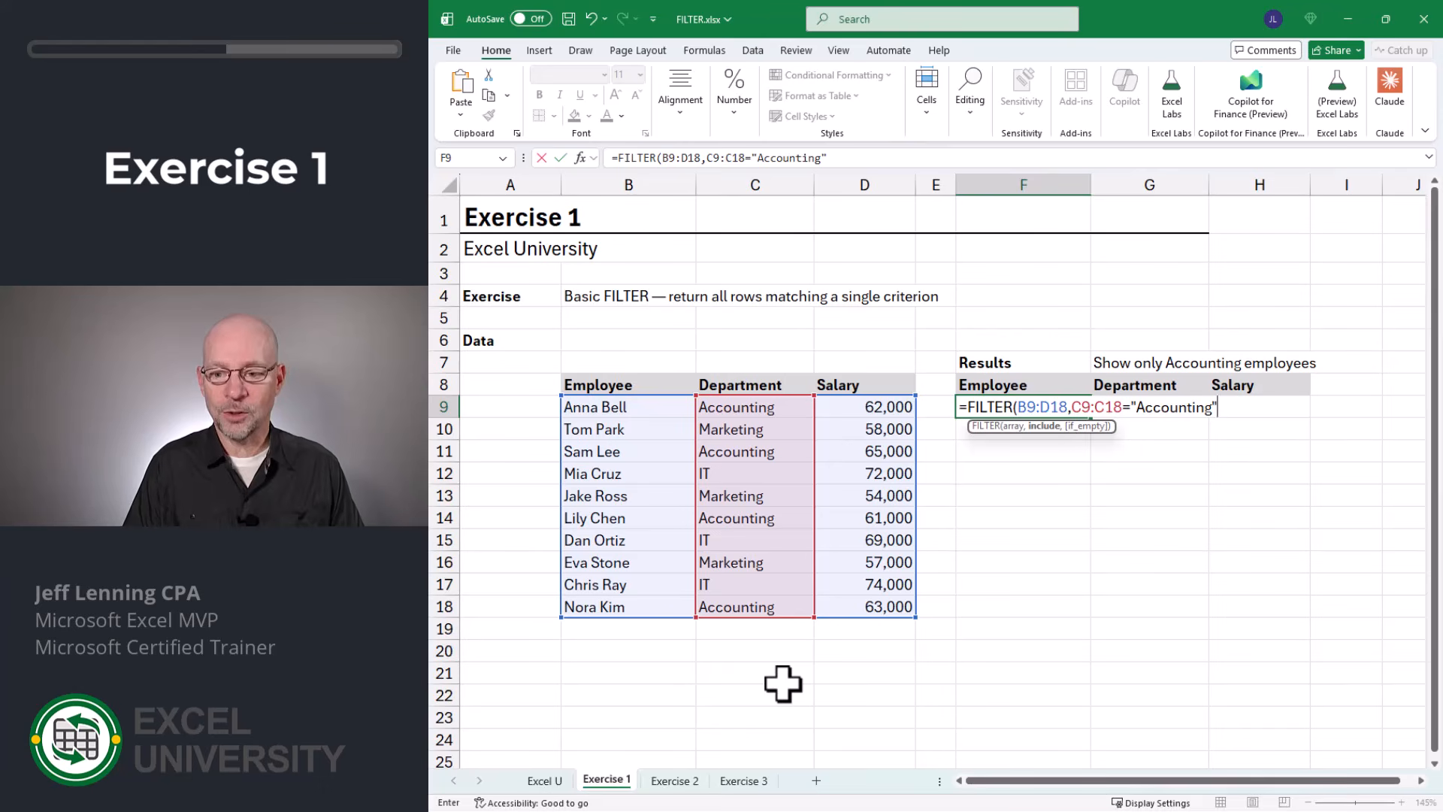
type(")")
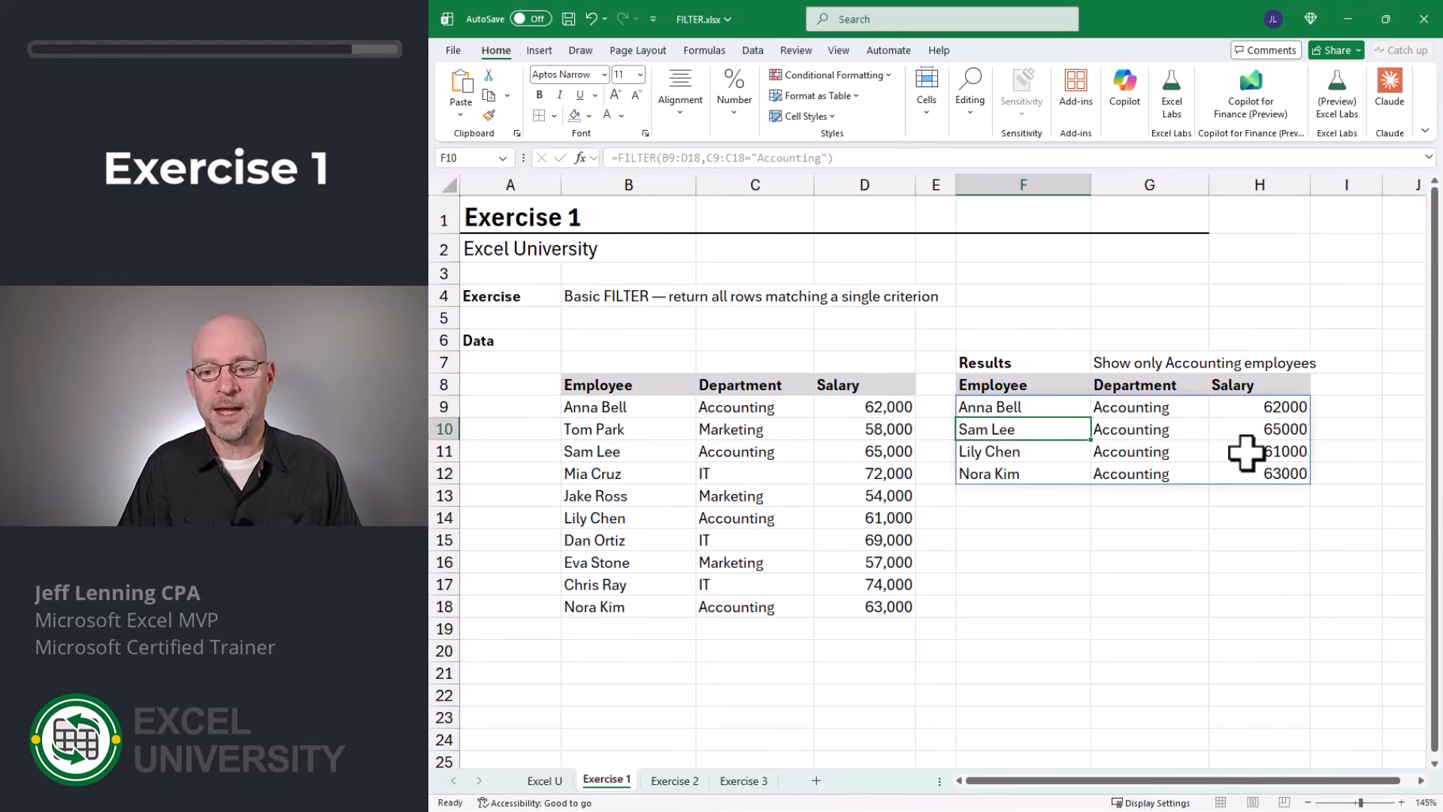
key("Return")
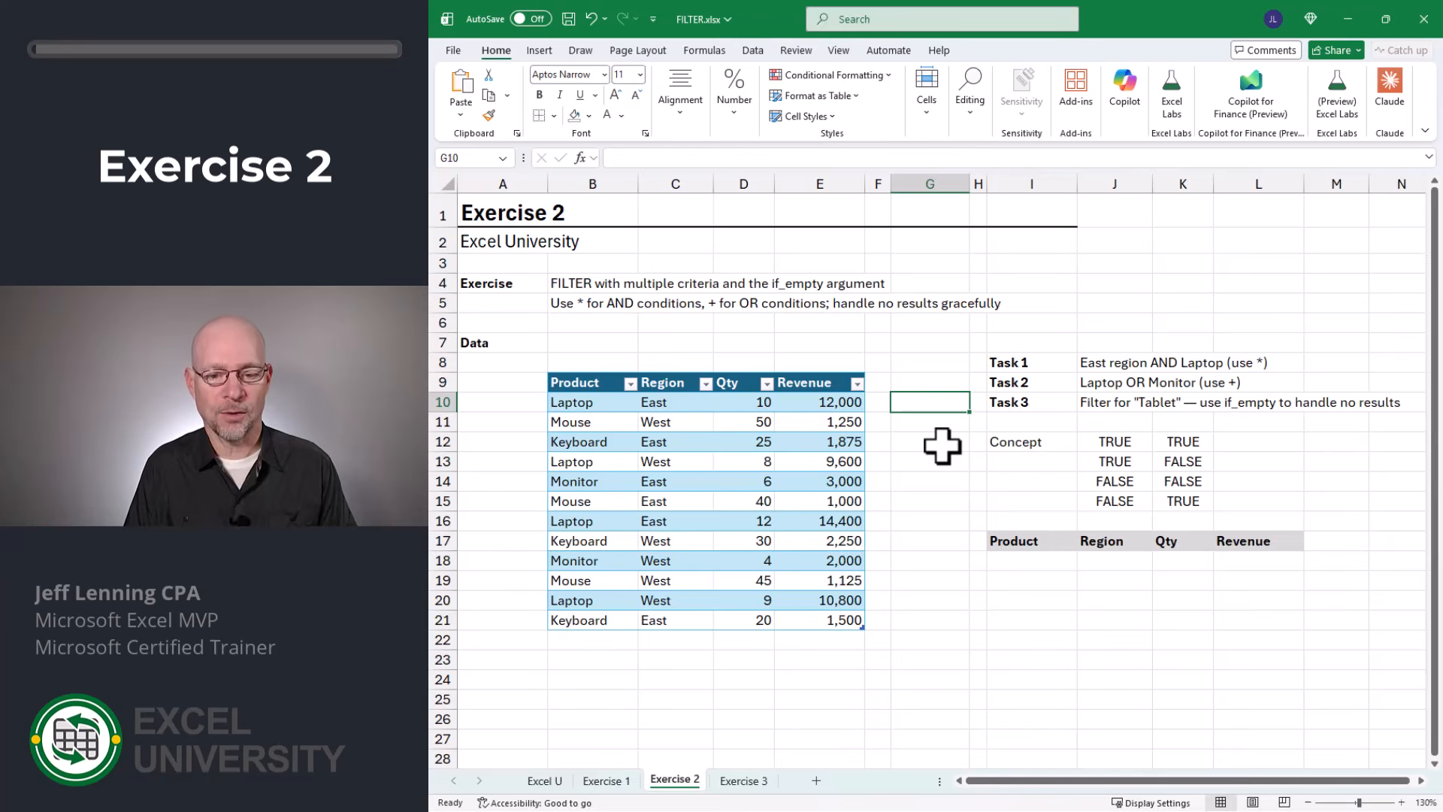
Test the table's Region column against "East" in G10 with the formula =Table1[Region]="East"
type("=")
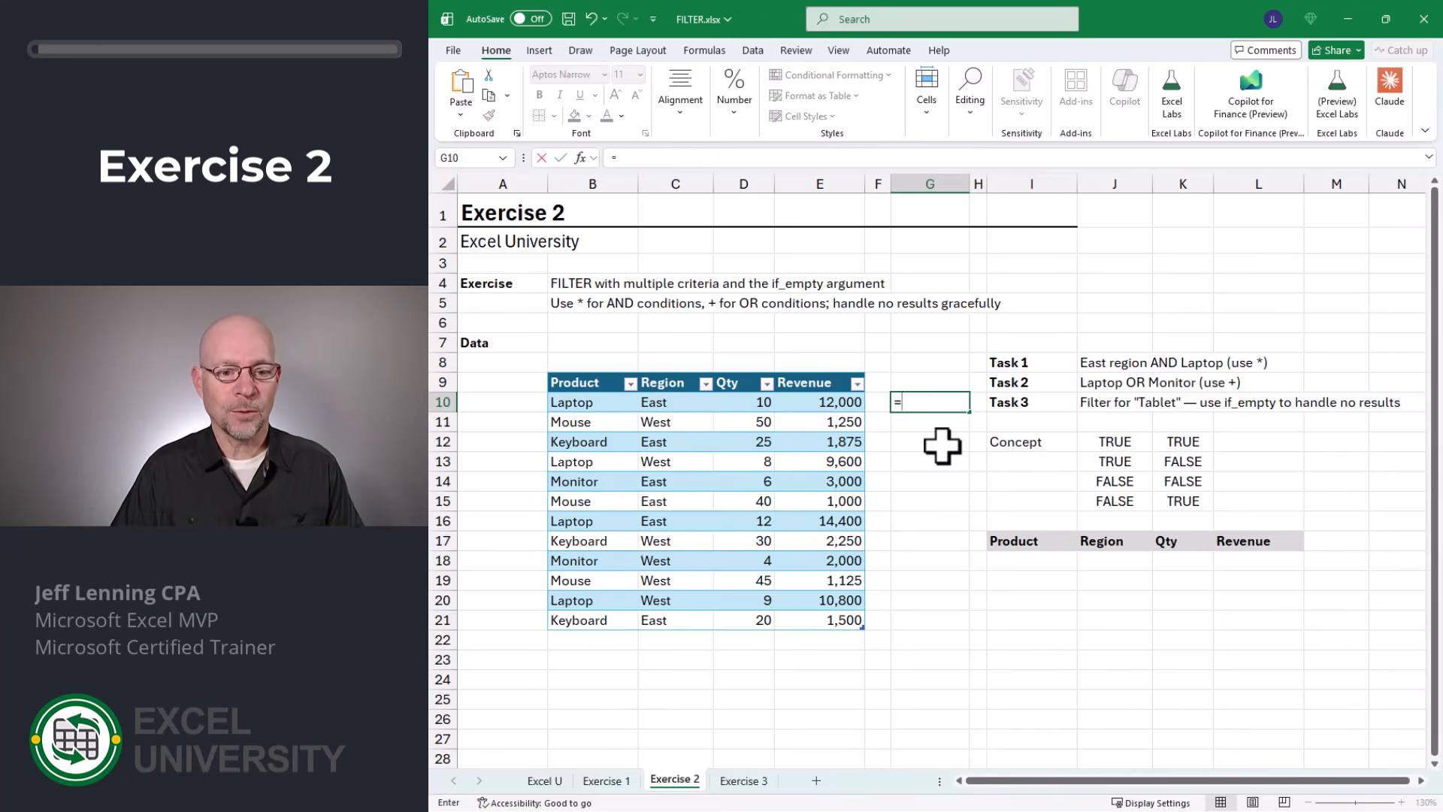
left_click_drag(661, 398, 673, 621)
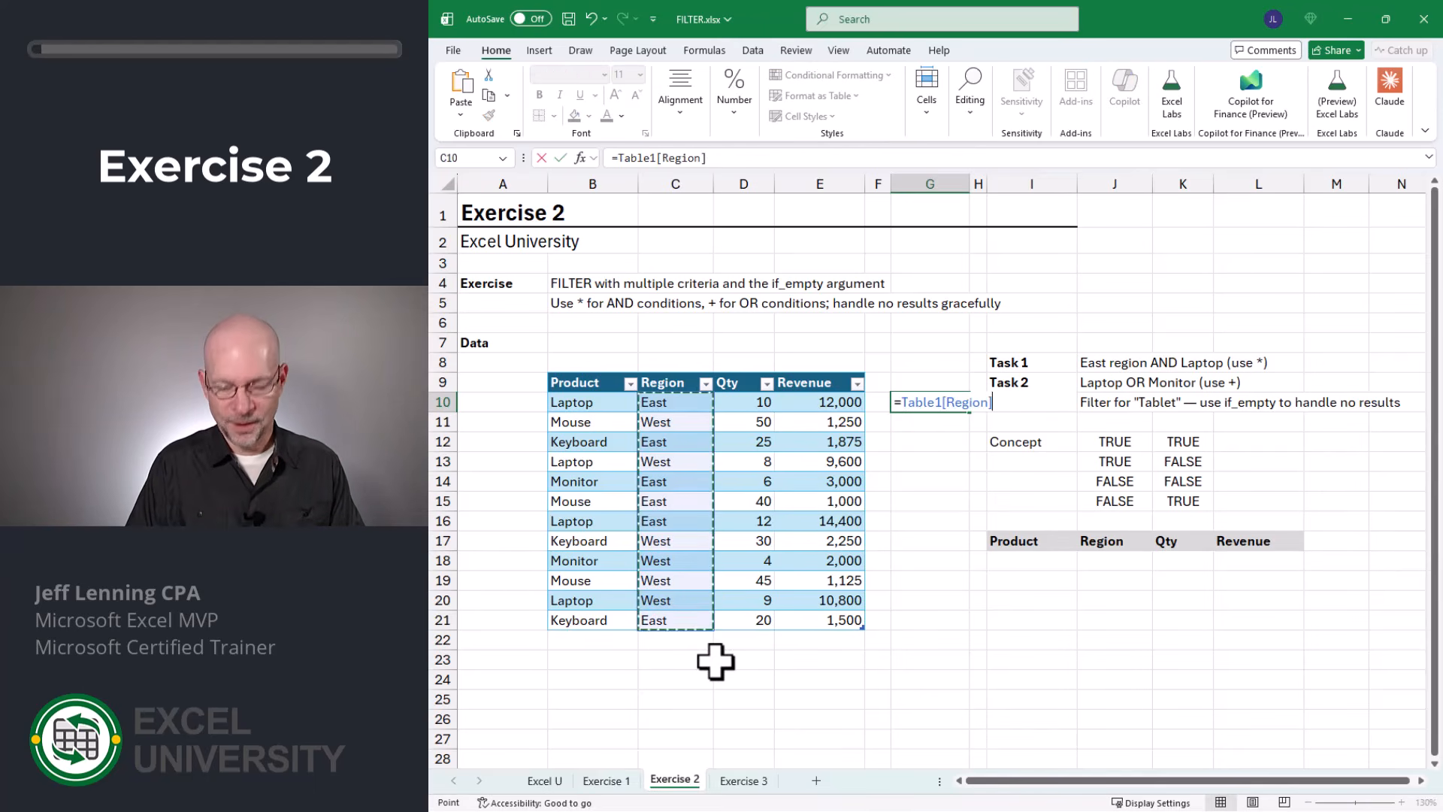
type("=\"East\"")
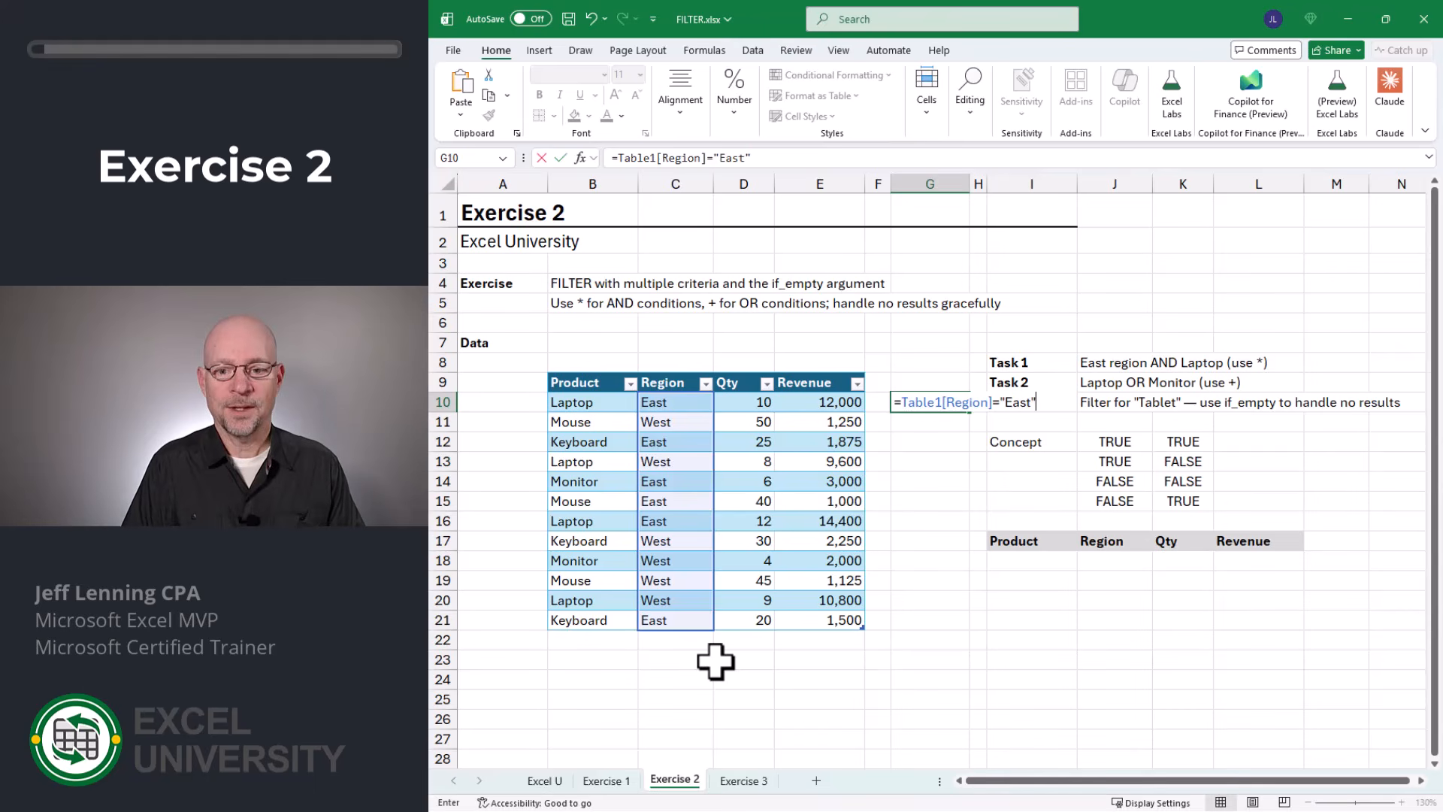
key("Return")
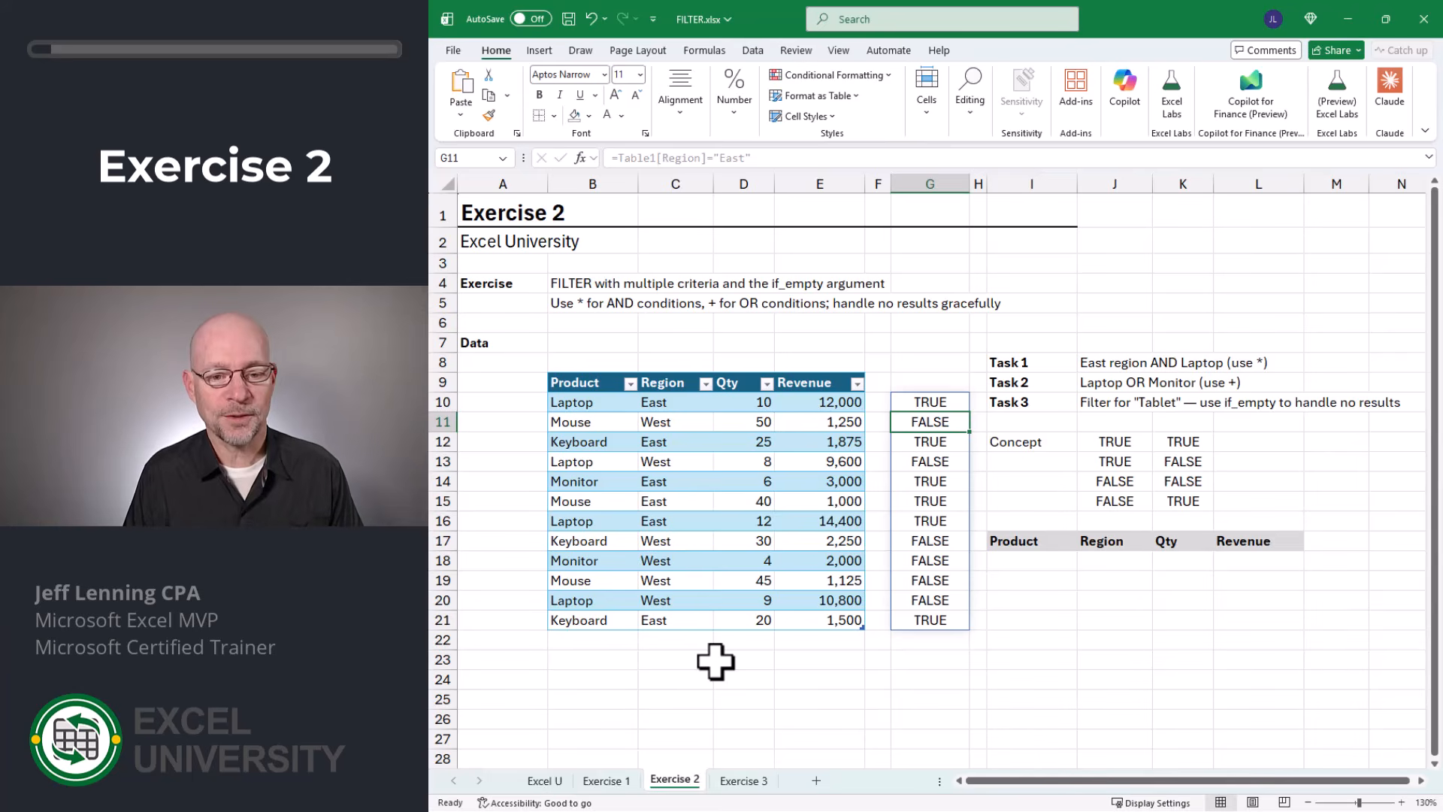
key("Up")
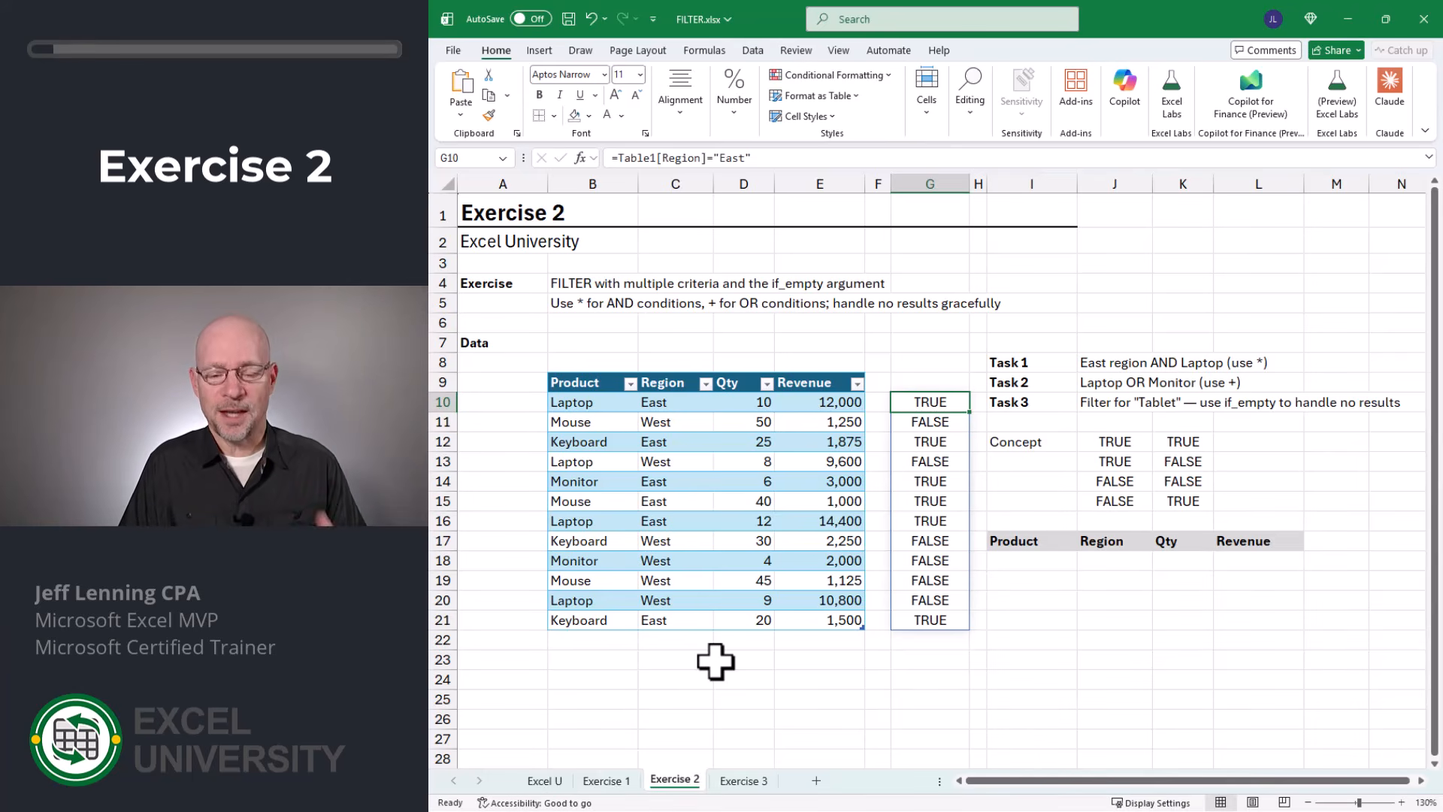
Enter the logical value TRUE in cell G7
key("Up")
key("Up")
key("Up")
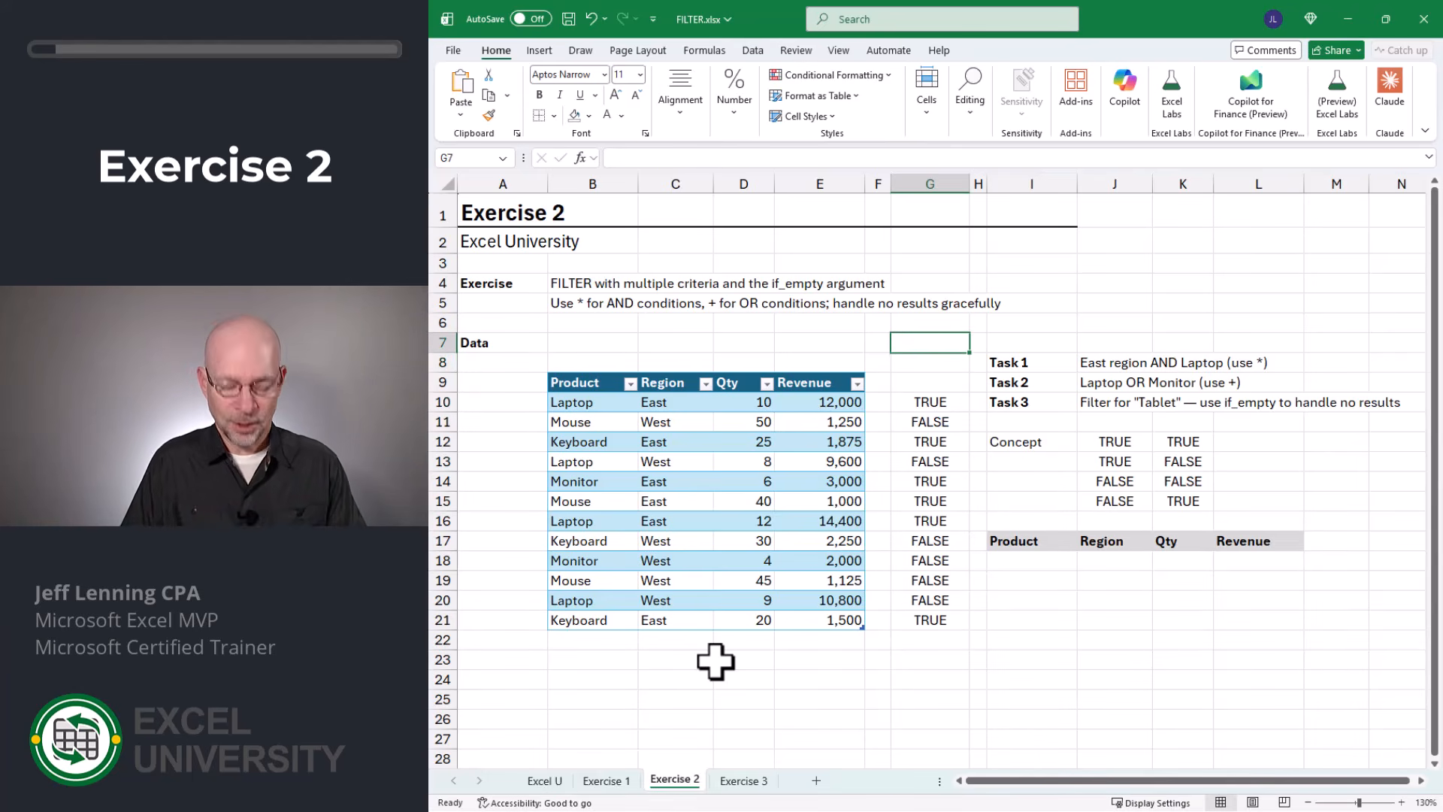
type("true")
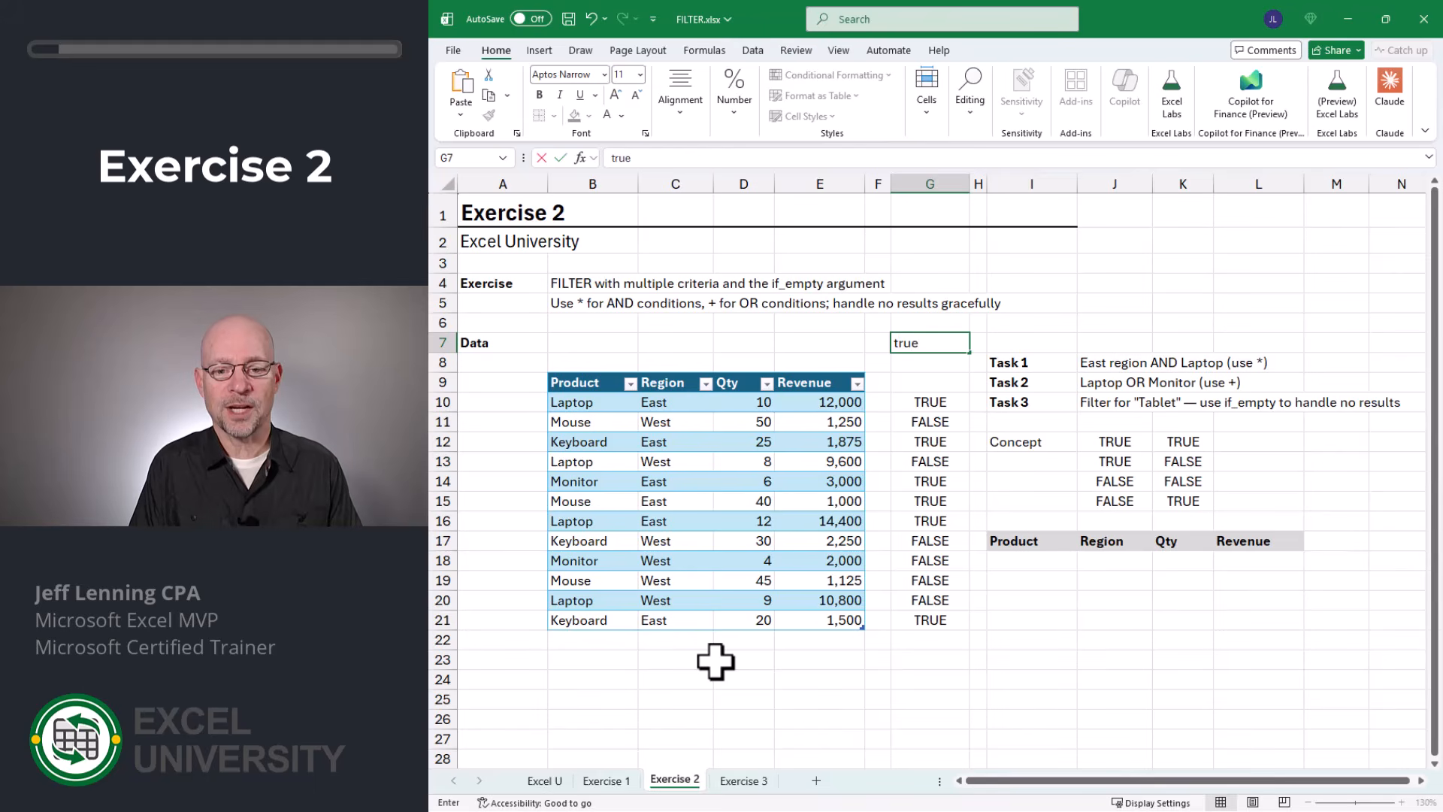
key("Return")
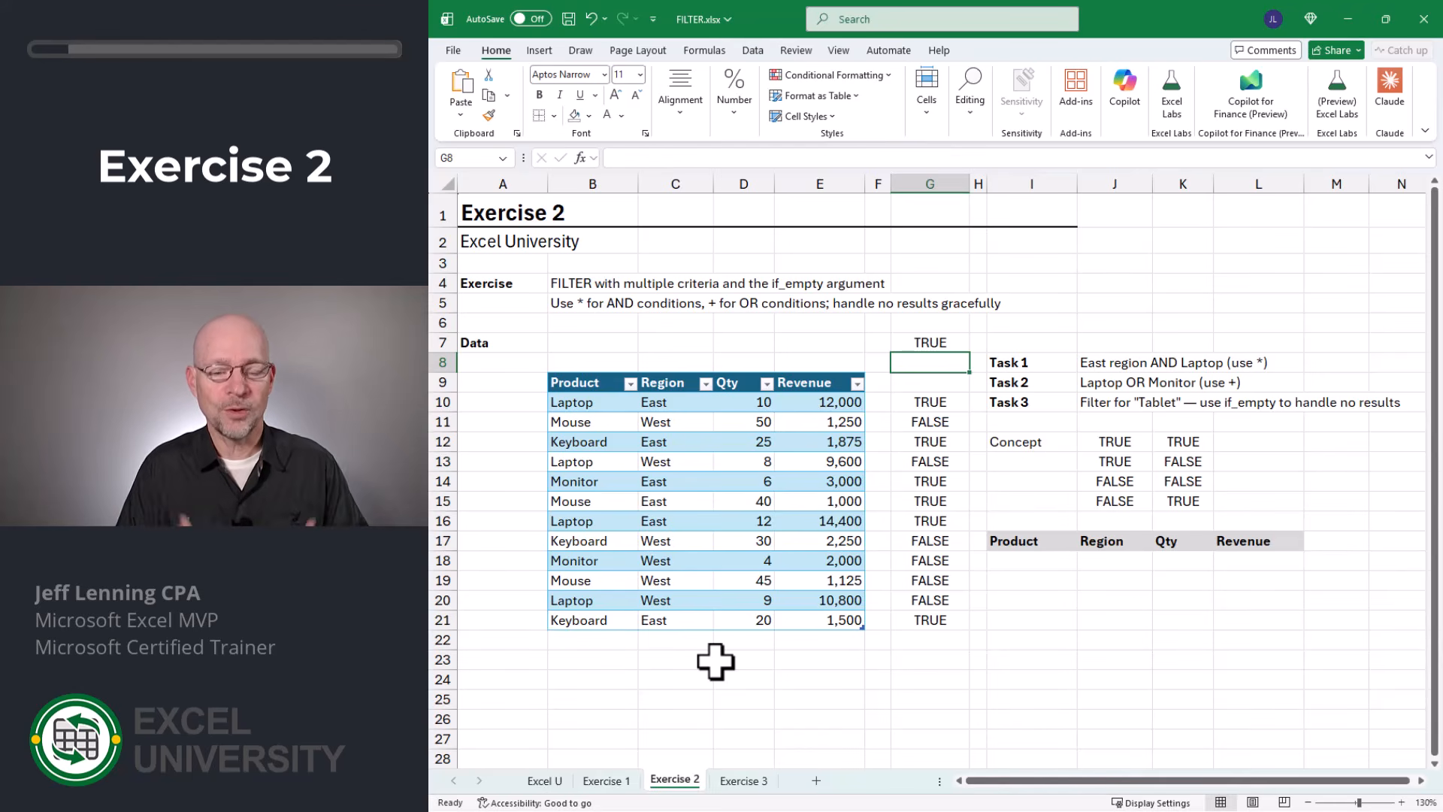
Clear cell G7 and enter the logical value FALSE there instead
key("Up")
key("Delete")
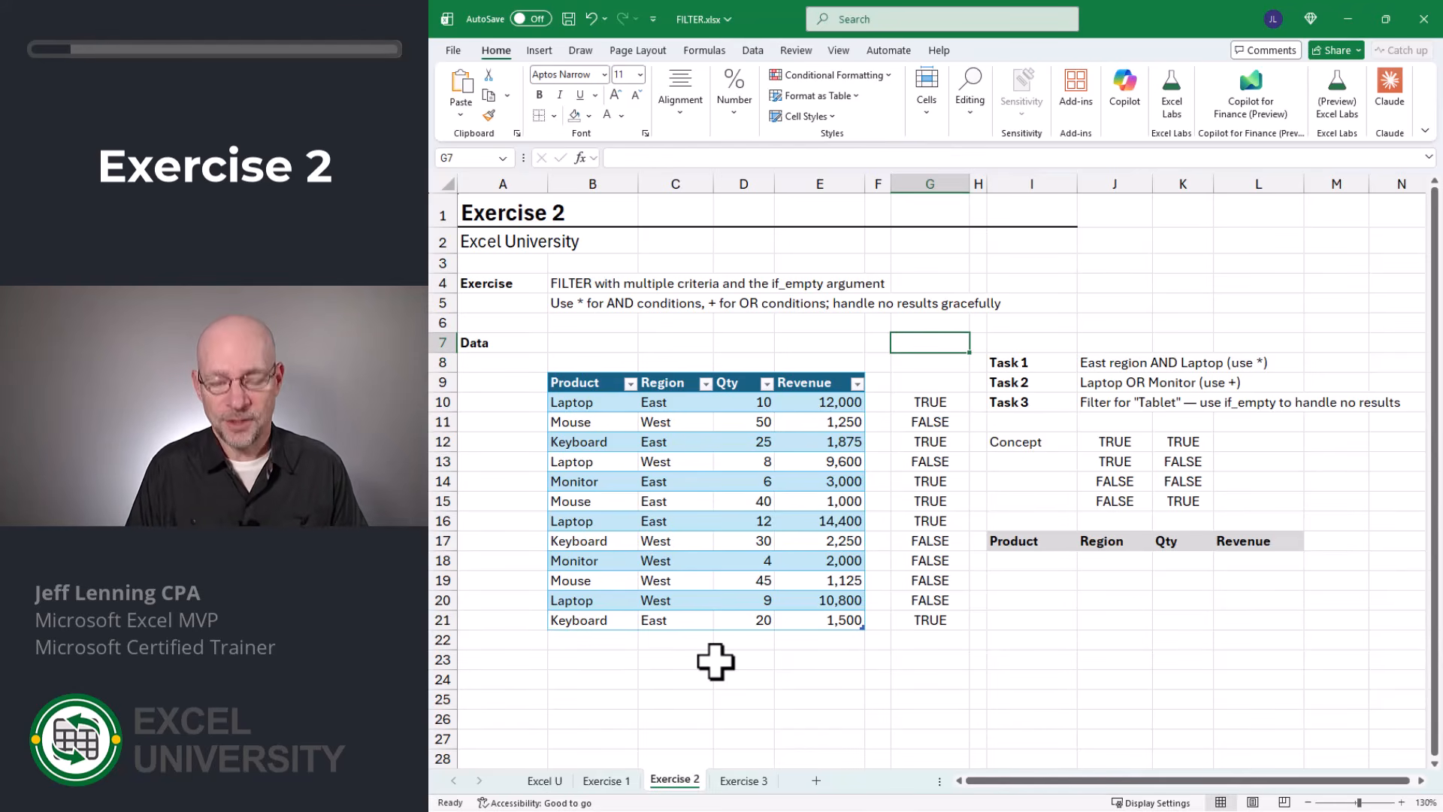
type("false")
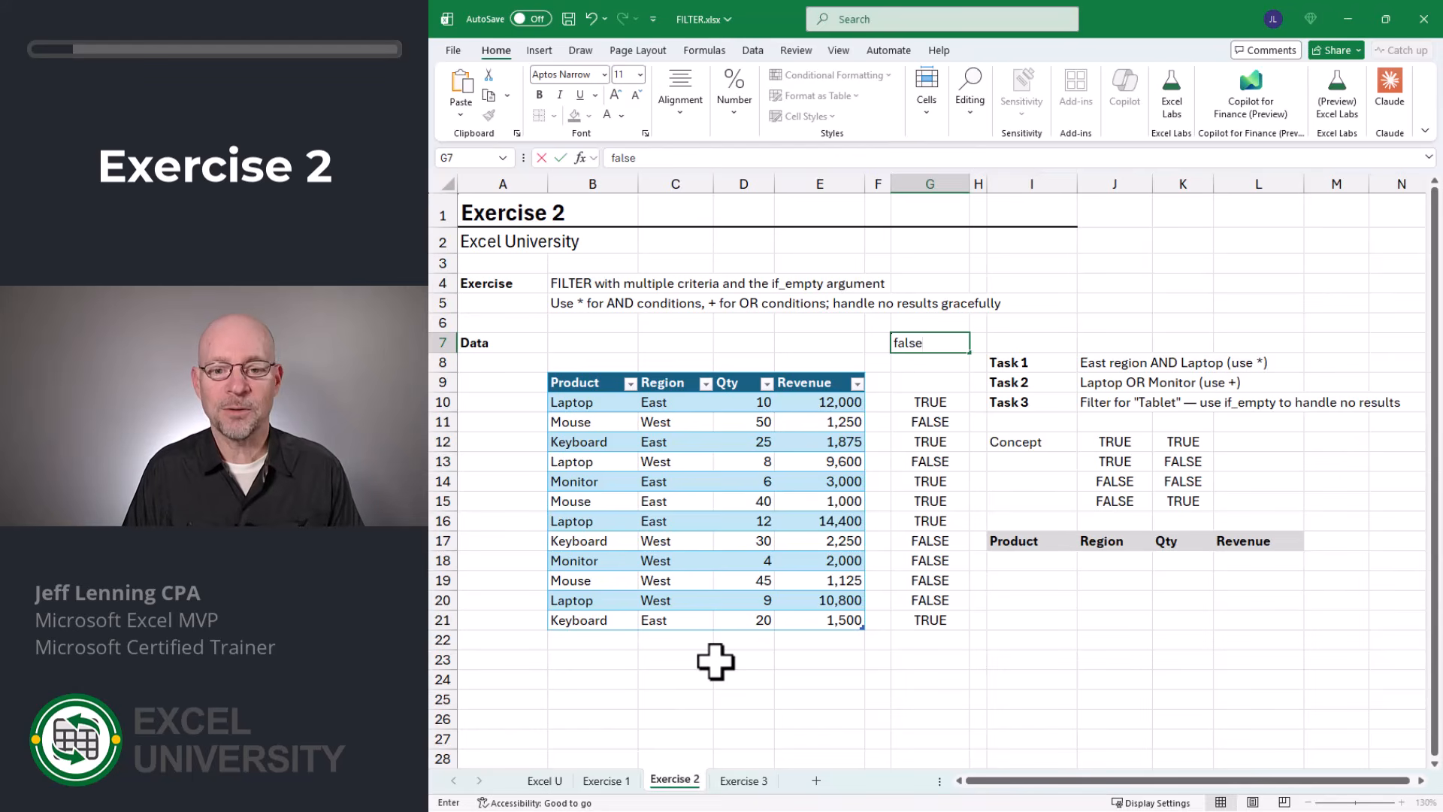
key("Return")
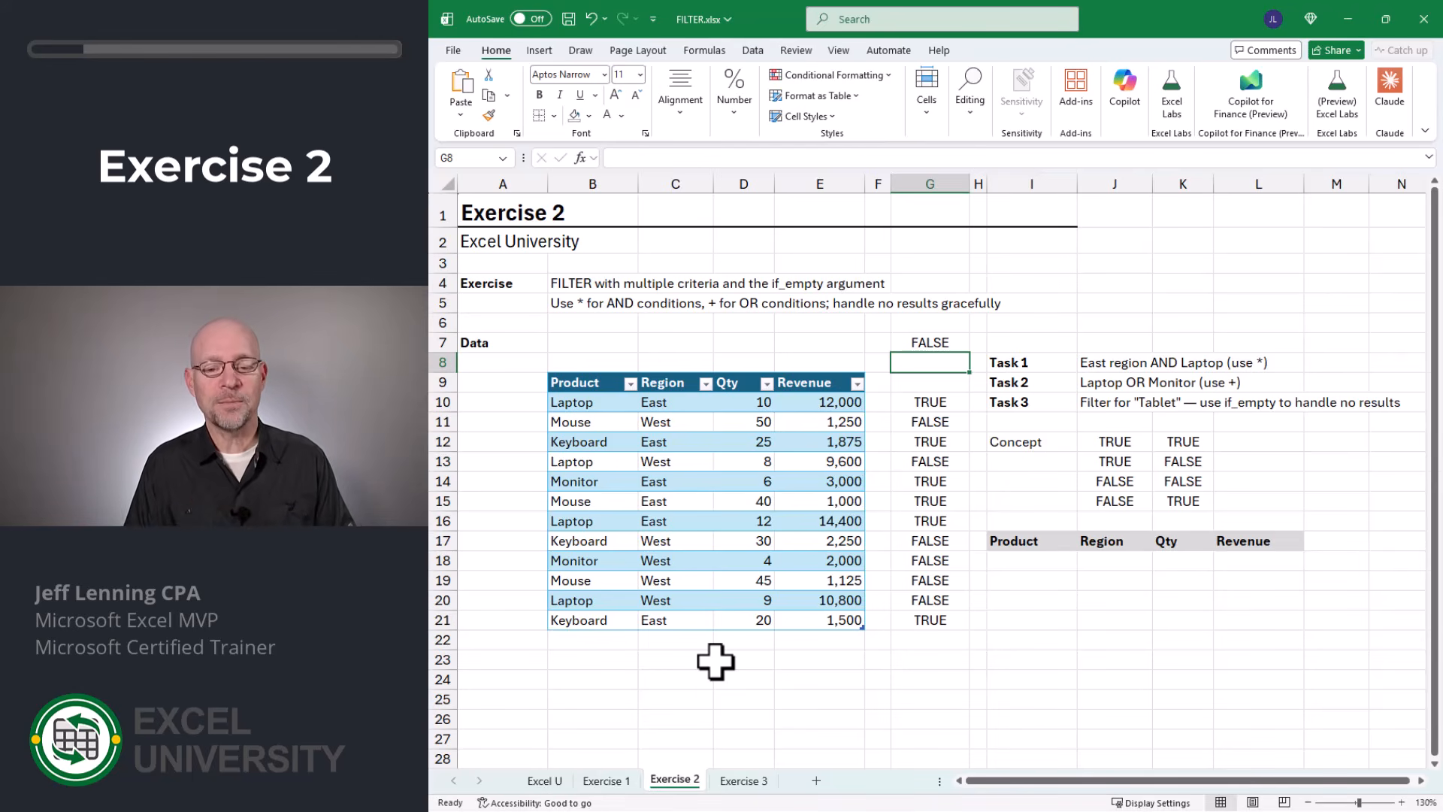
Clear G7 and delete the Region test formula with its spilled results in G10:G21
key("Up")
key("Delete")
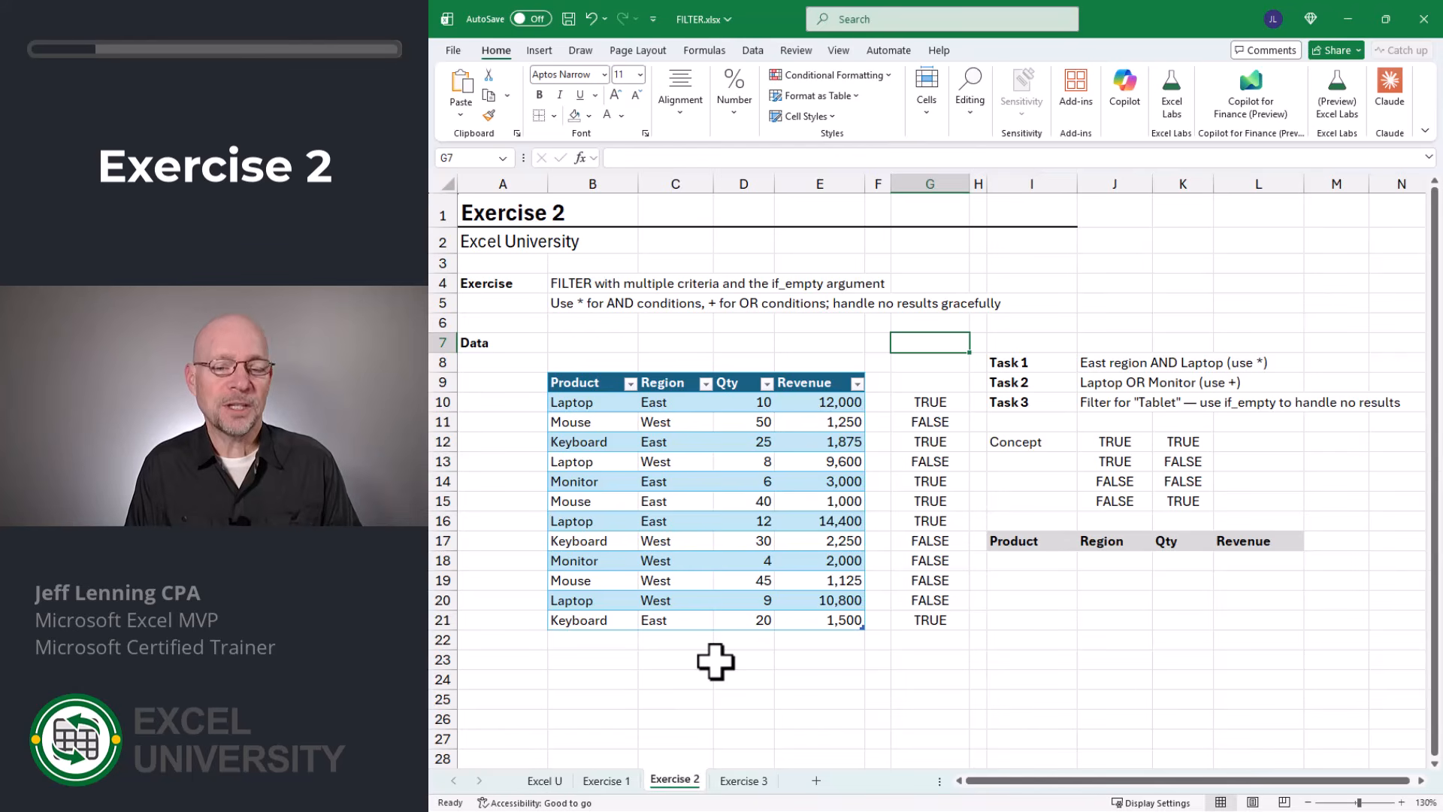
key("ctrl+Down")
key("ctrl+shift+Down")
key("Delete")
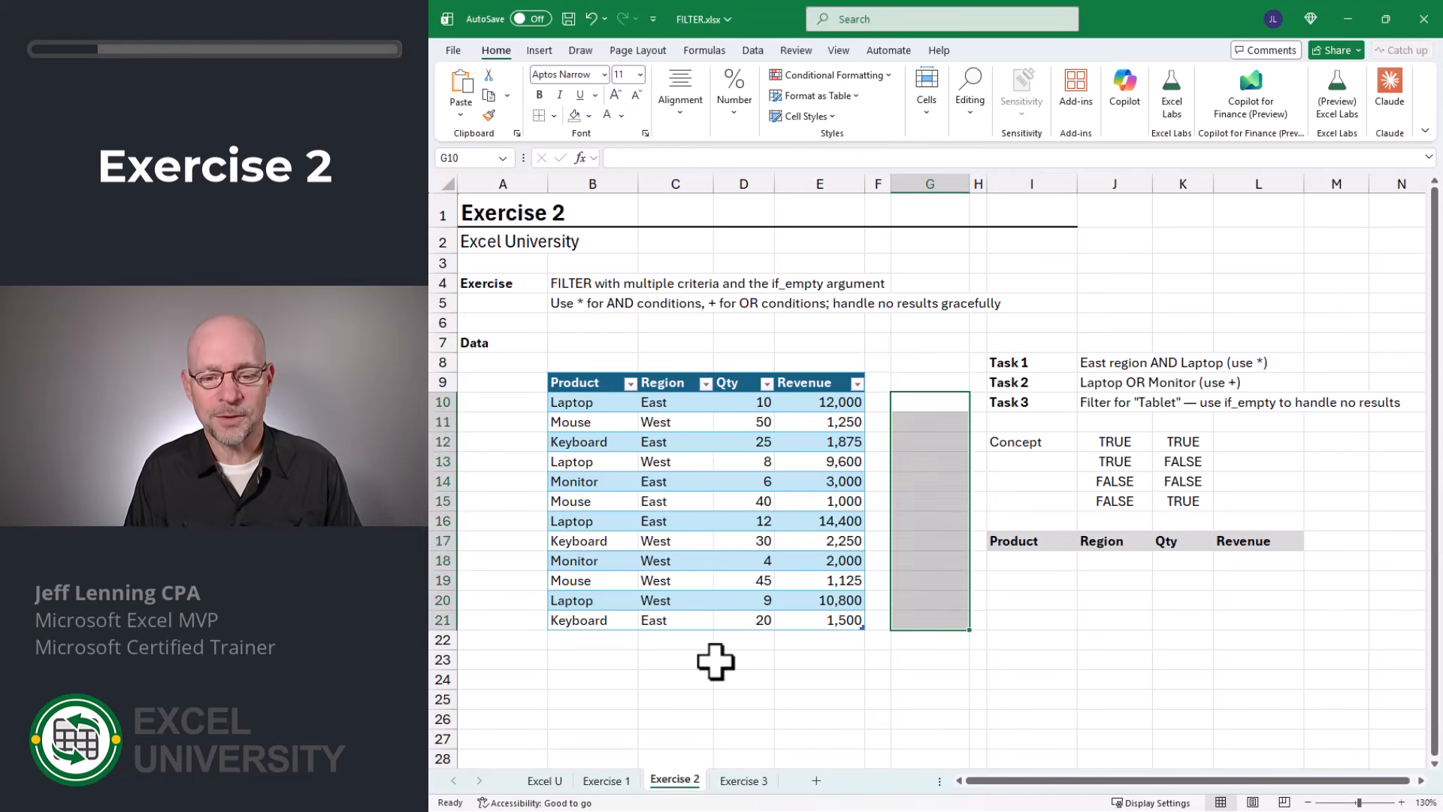
Add two TRUE values in G10 with the formula =TRUE+TRUE
key("Up")
key("Down")
type("=")
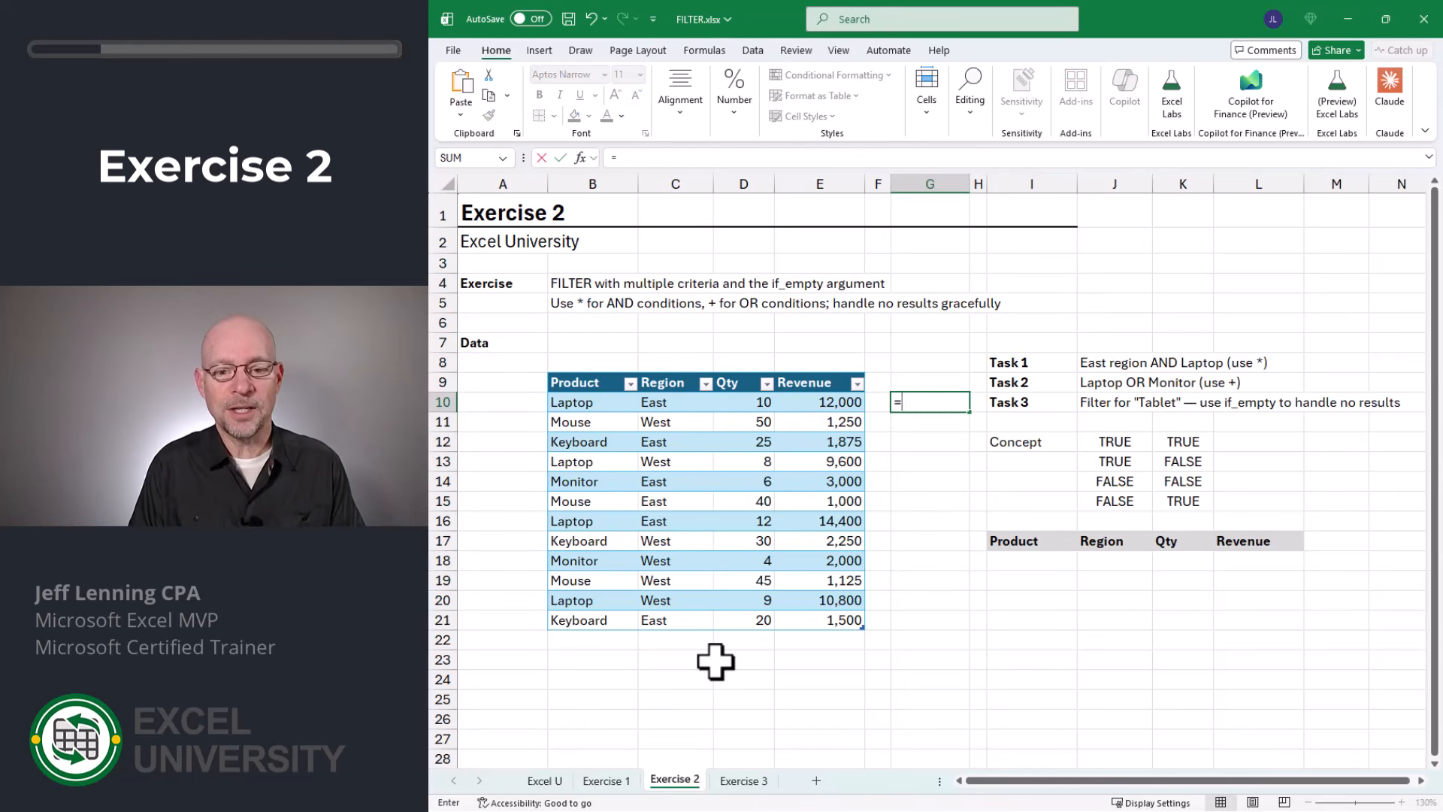
type("true+true")
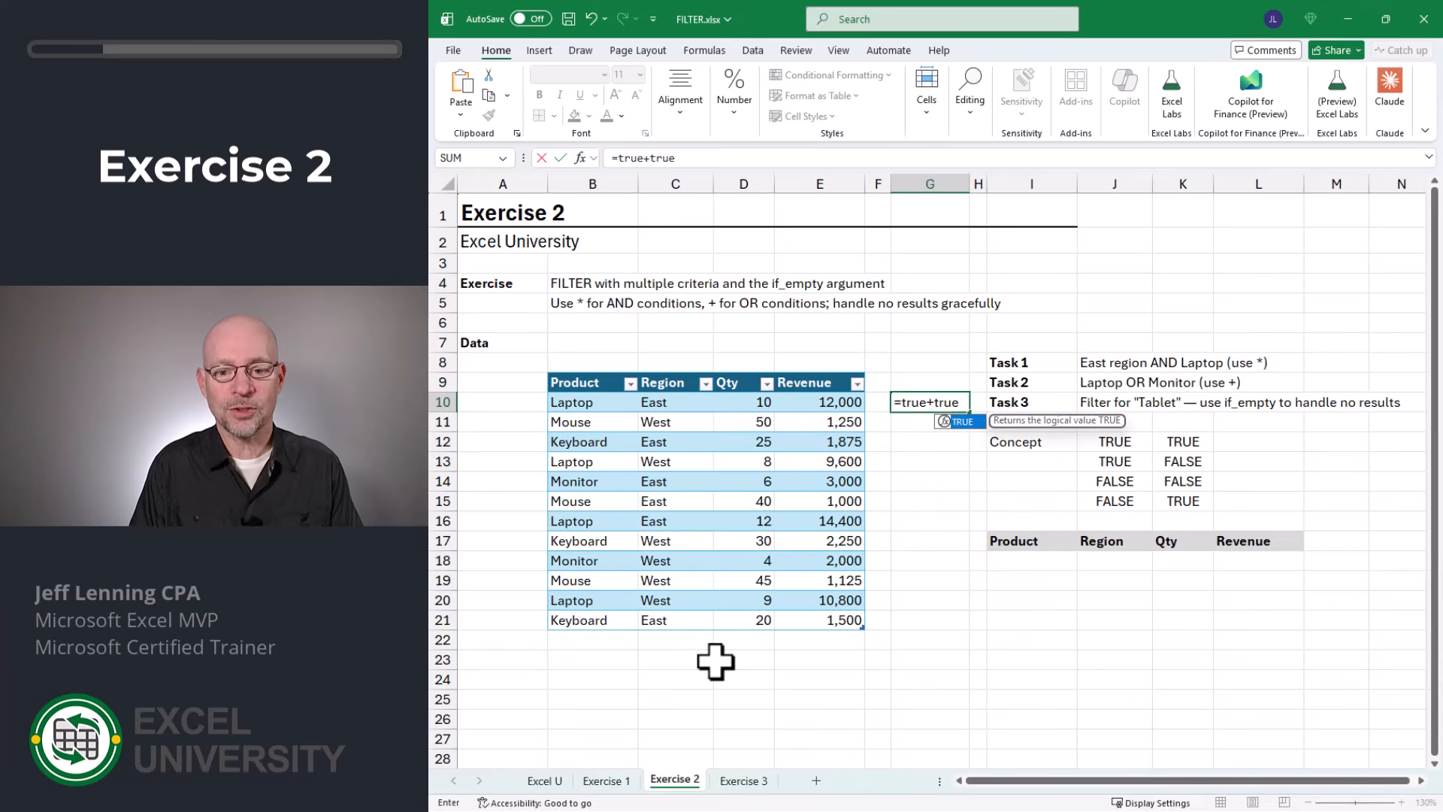
key("Return")
key("Up")
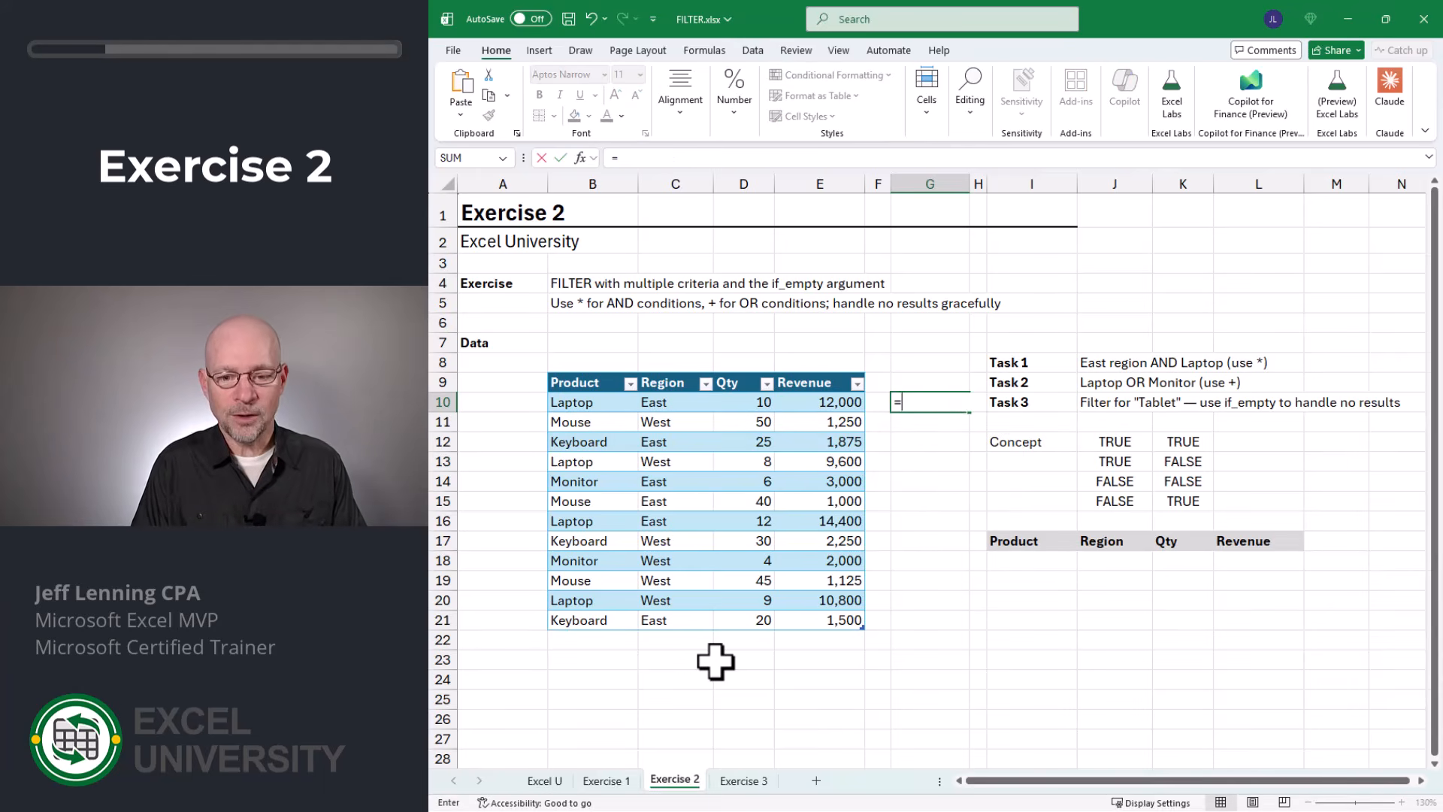
Replace the formula in G10 with =FALSE+FALSE
type("=false")
type("*false")
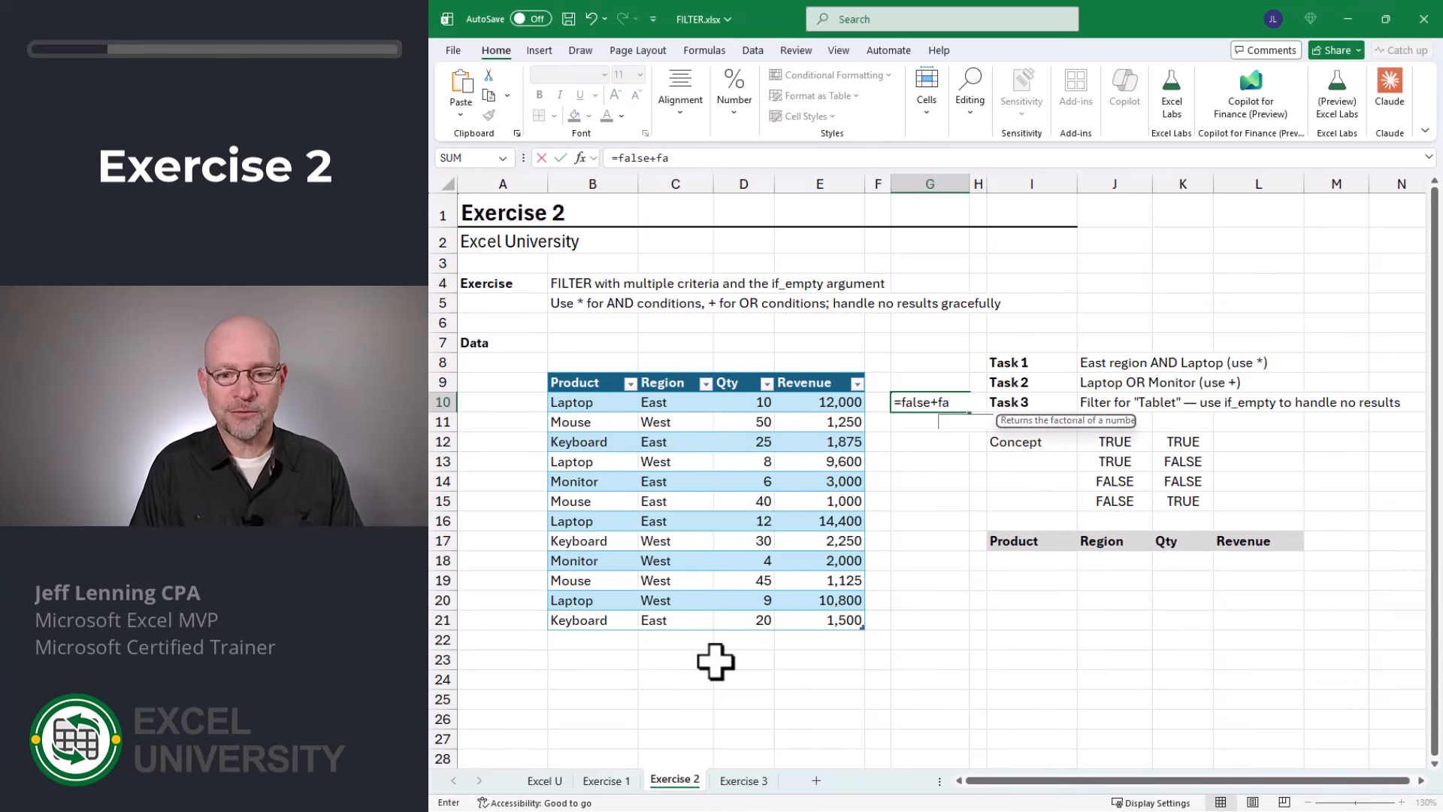
key("Return")
key("Up")
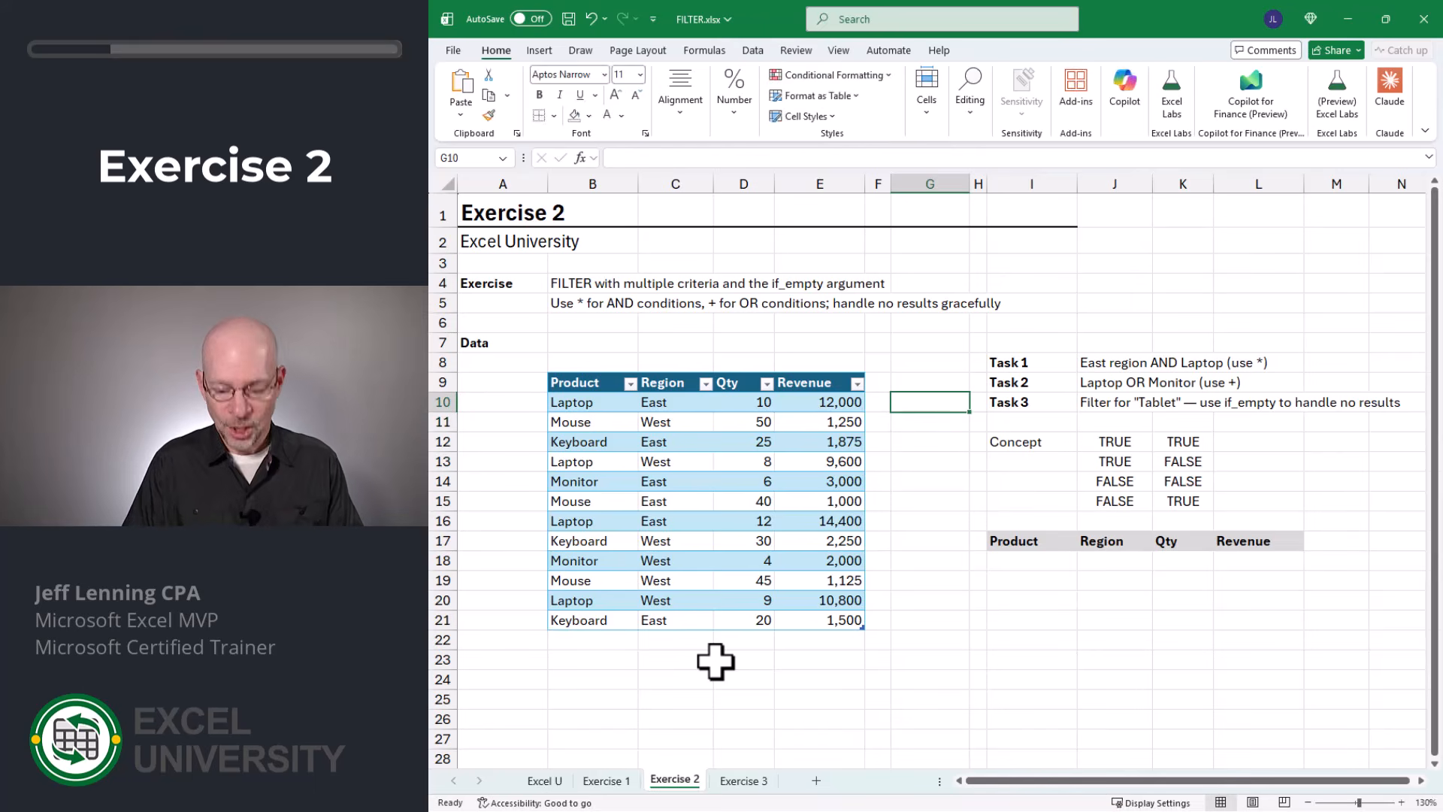
Enter =TRUE+FALSE in G10 and review the formula in the cell
type("=true*true")
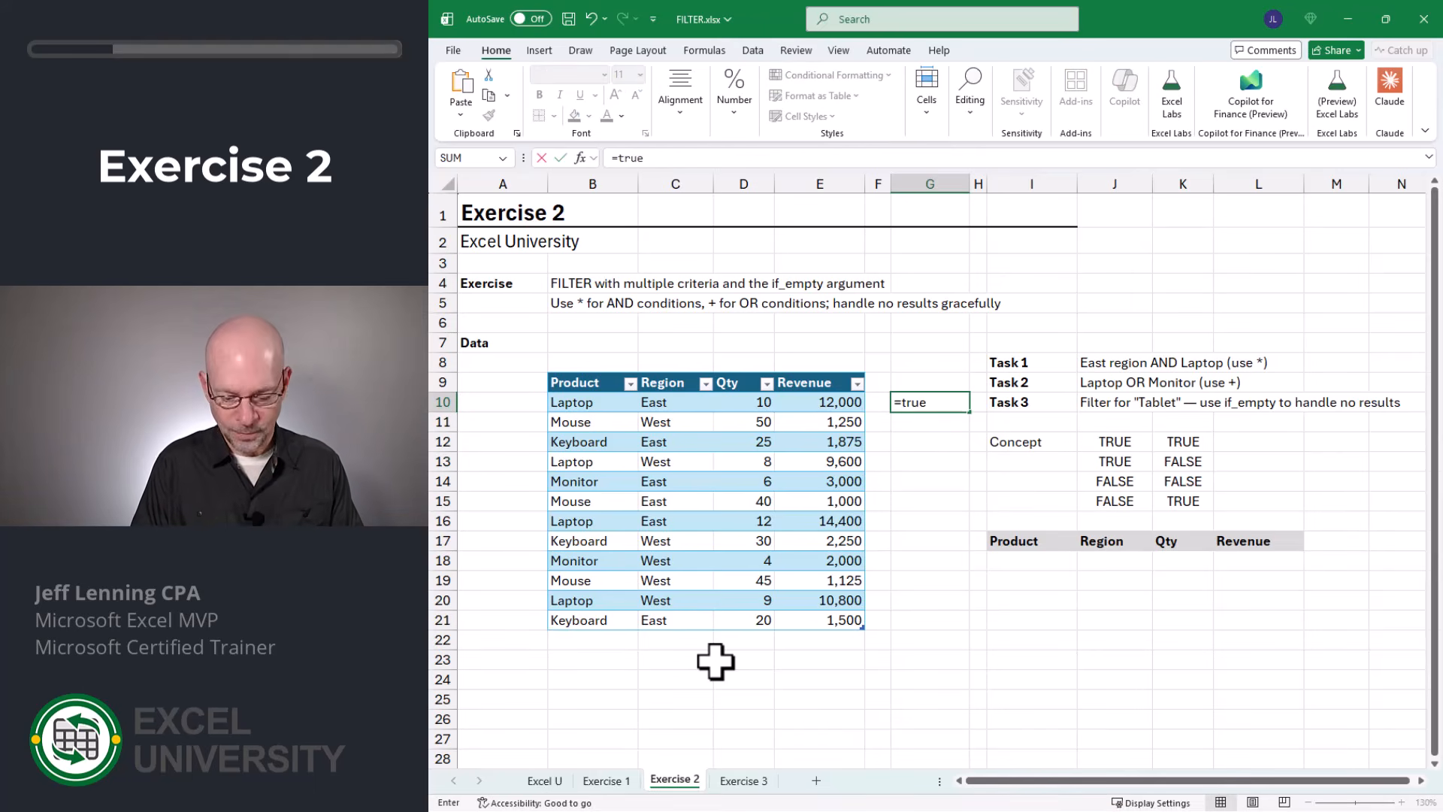
key("Return")
key("Up")
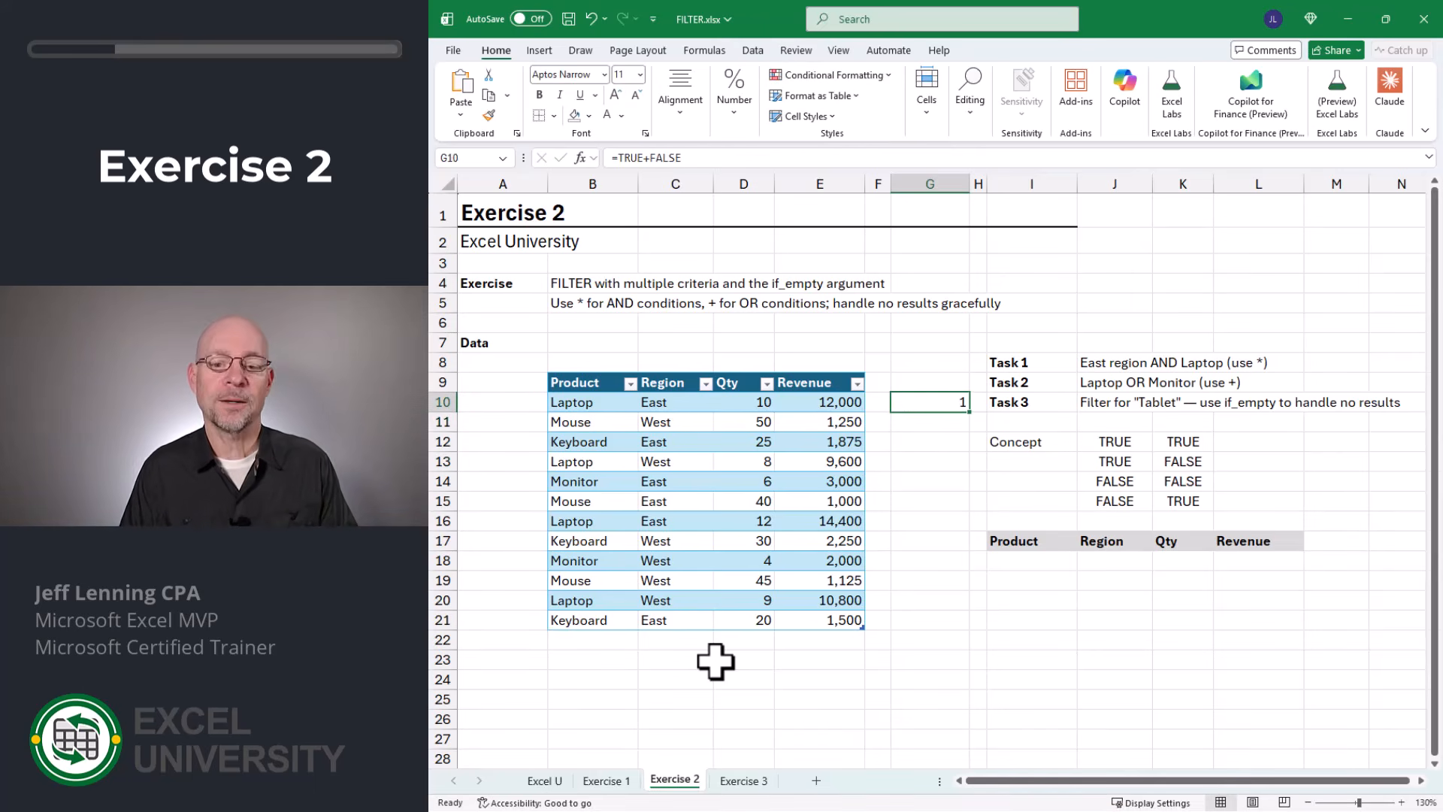
key("F2")
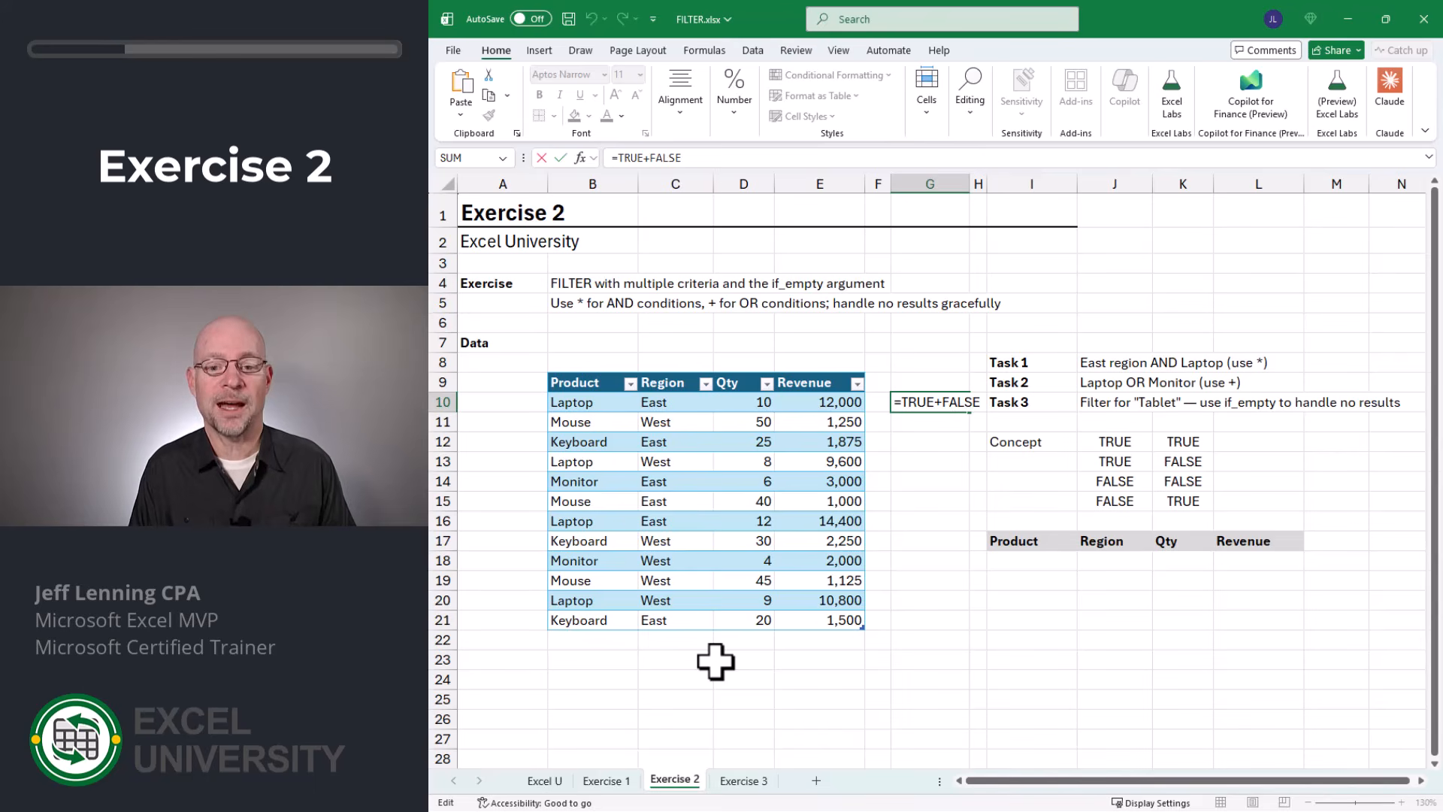
key("ctrl+Return")
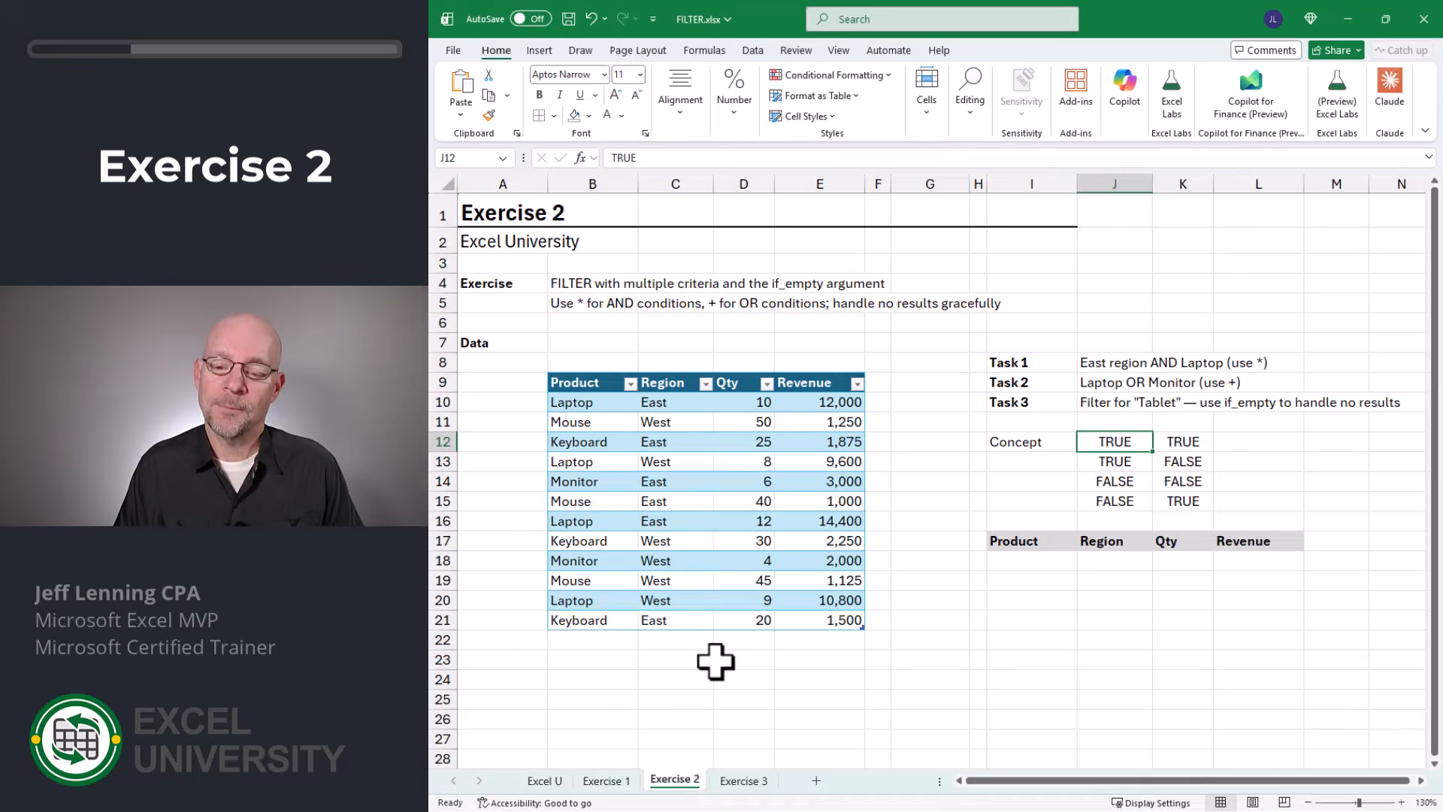
Select the Concept block J12:K15 to review its TRUE and FALSE combinations
key("shift+Down")
key("shift+Down")
key("shift+Right")
key("shift+Down")
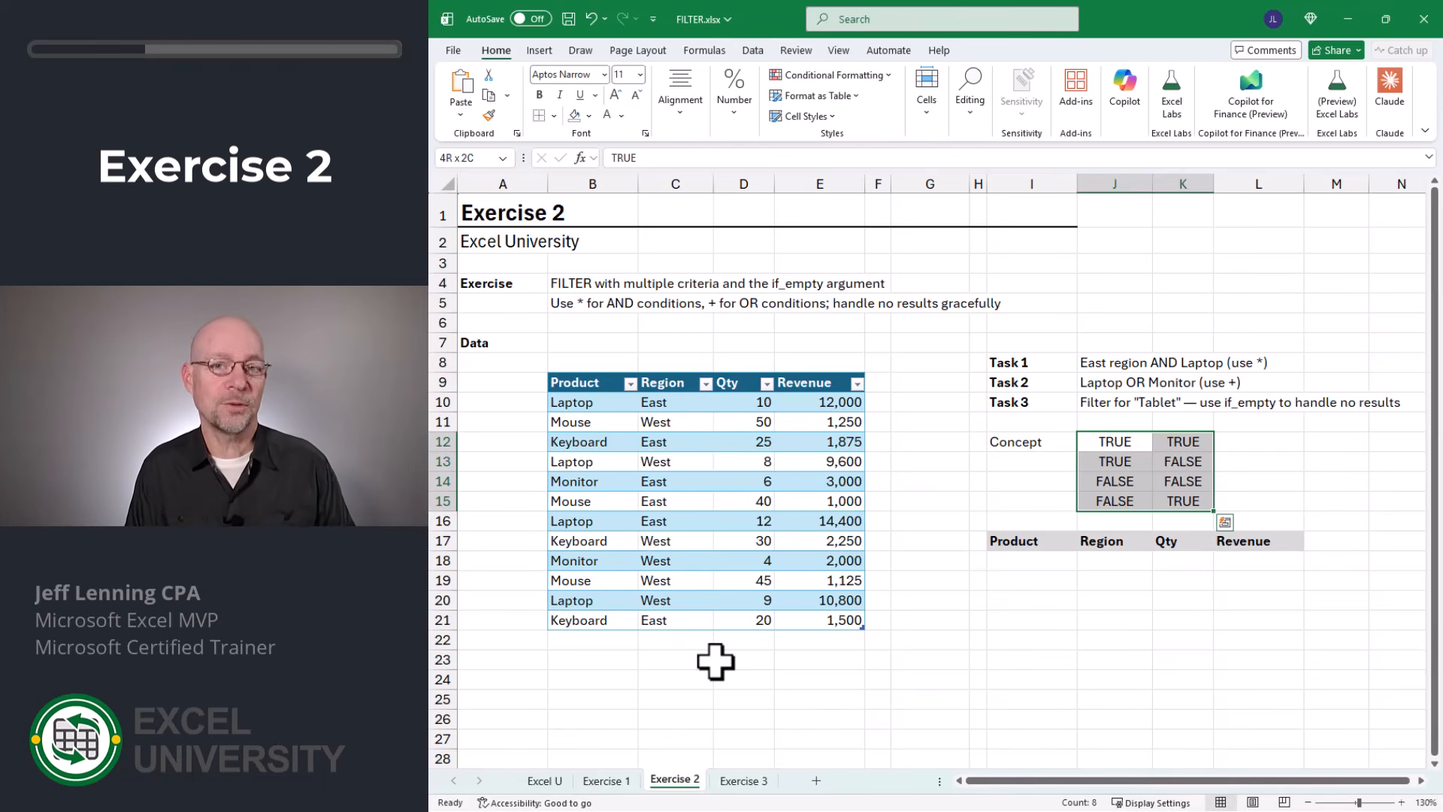
left_click_drag(1114, 441, 1169, 494)
Multiply the first Concept pair in L12 with =J12*K12 and fill the formula down through L15
left_click(1240, 445)
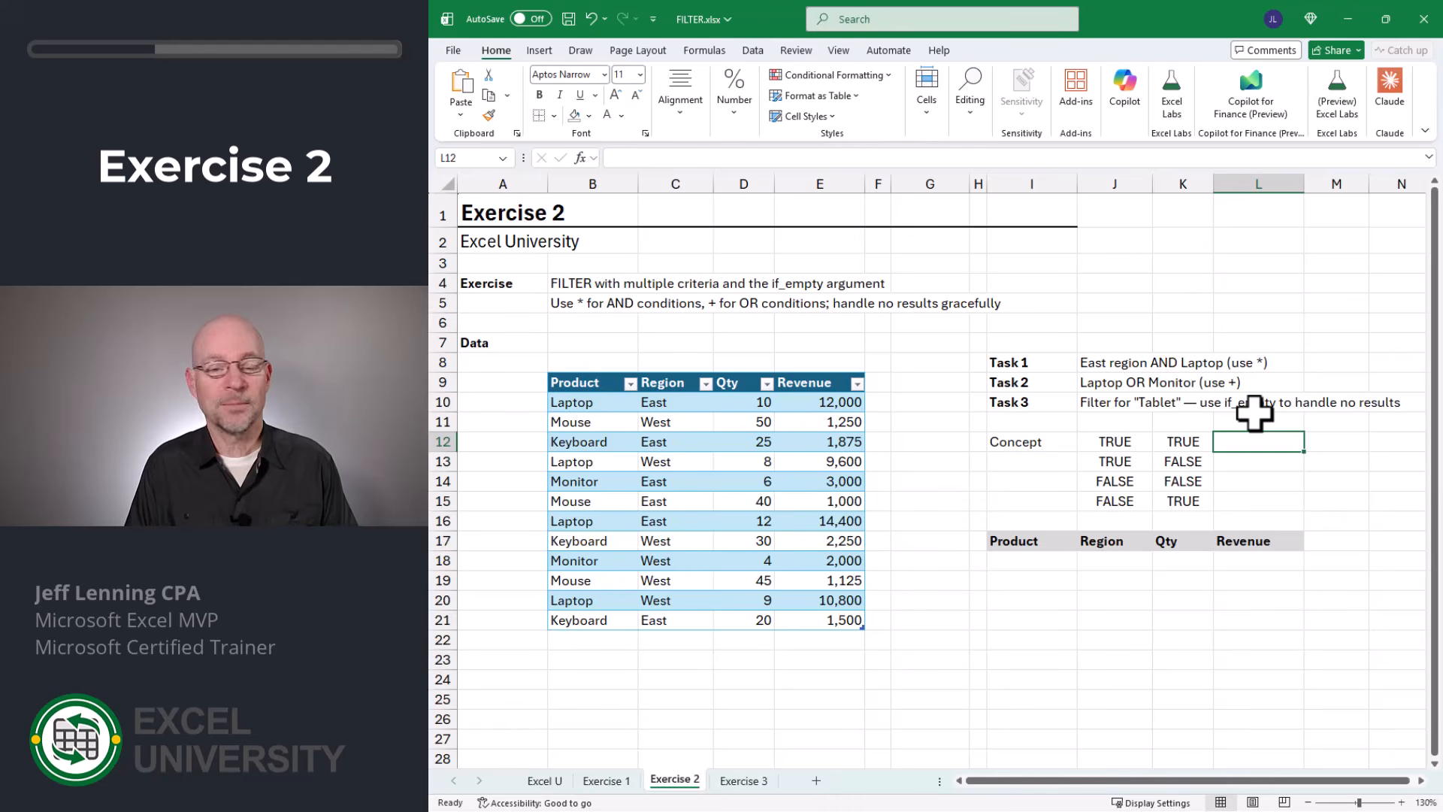
type("=")
key("Left")
key("Left")
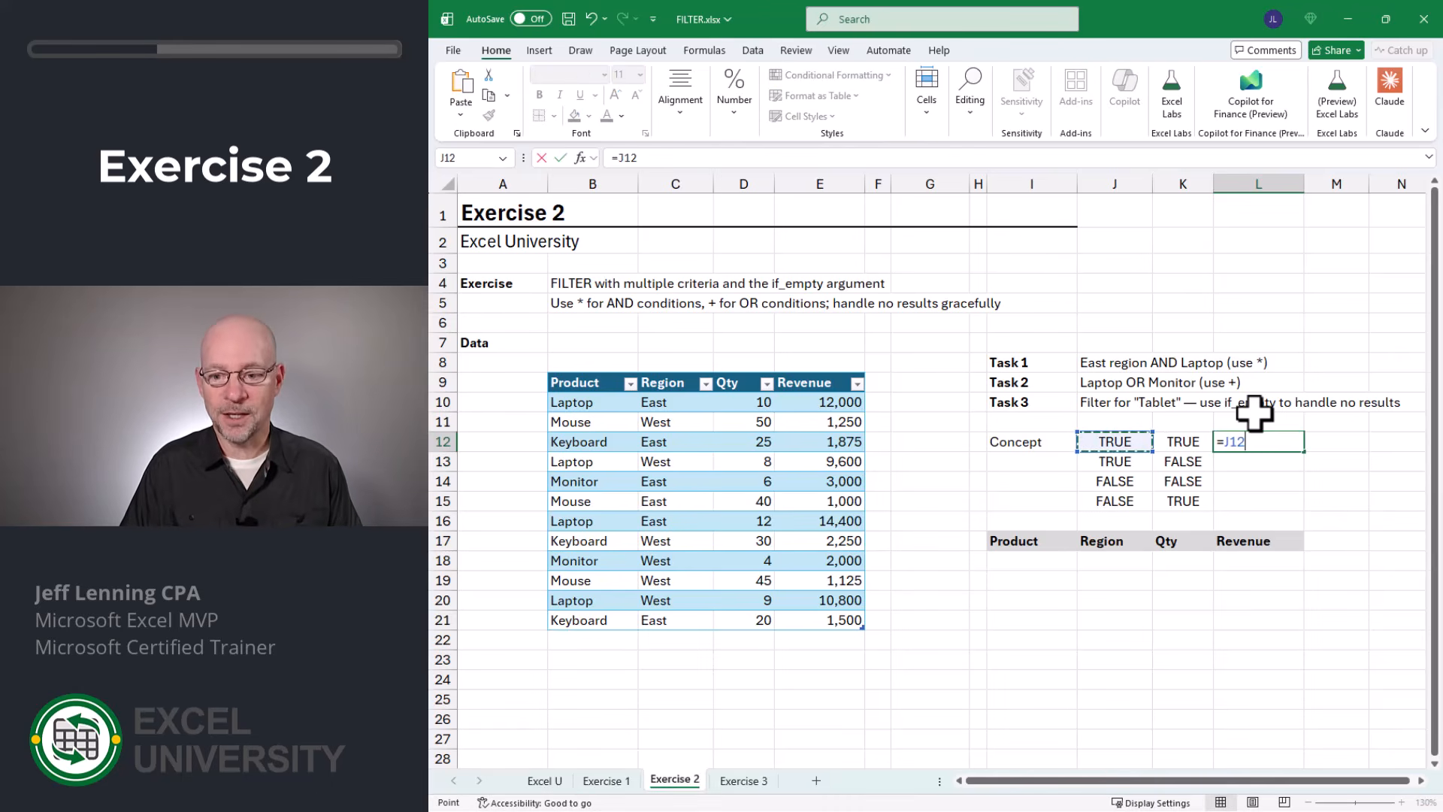
type("*")
key("Left")
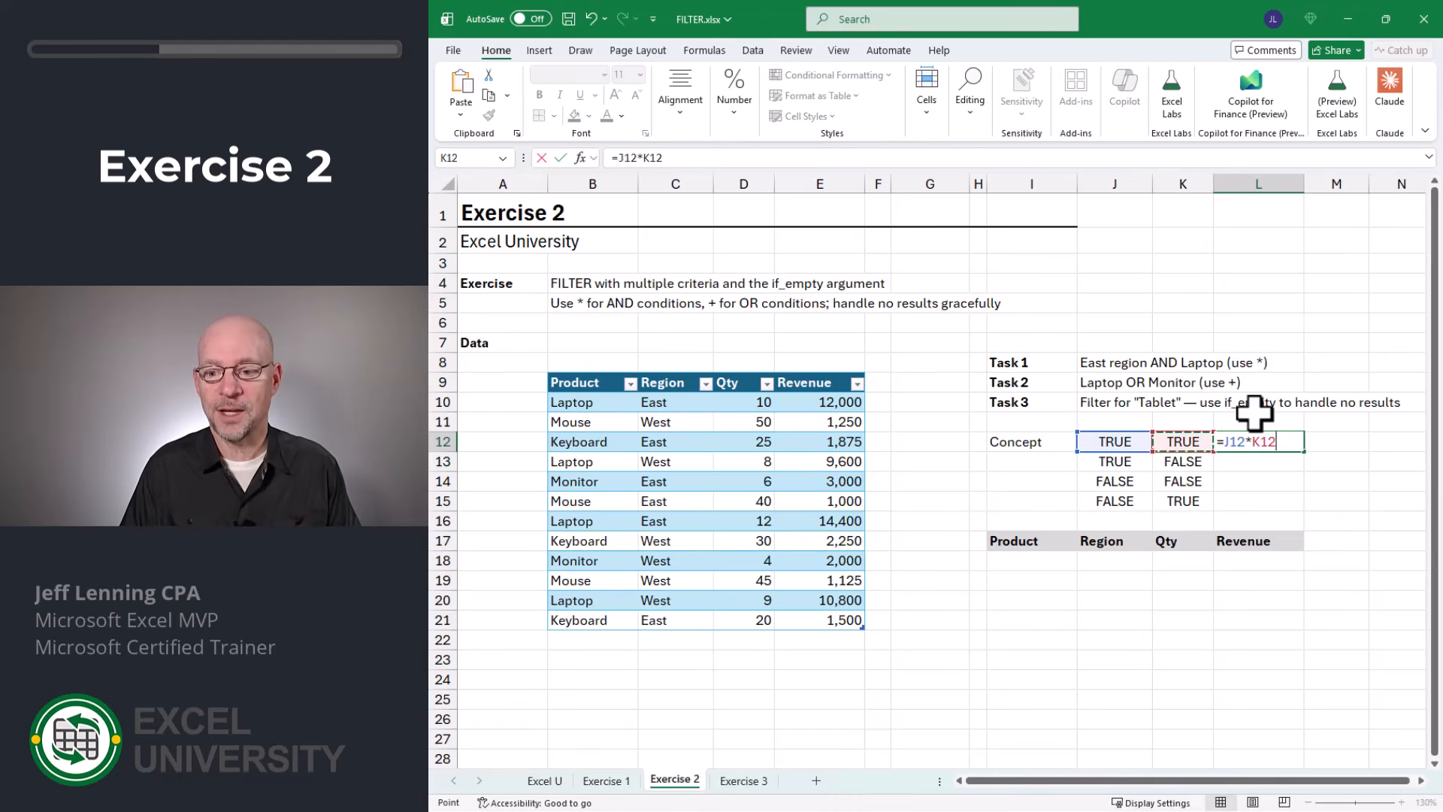
key("Return")
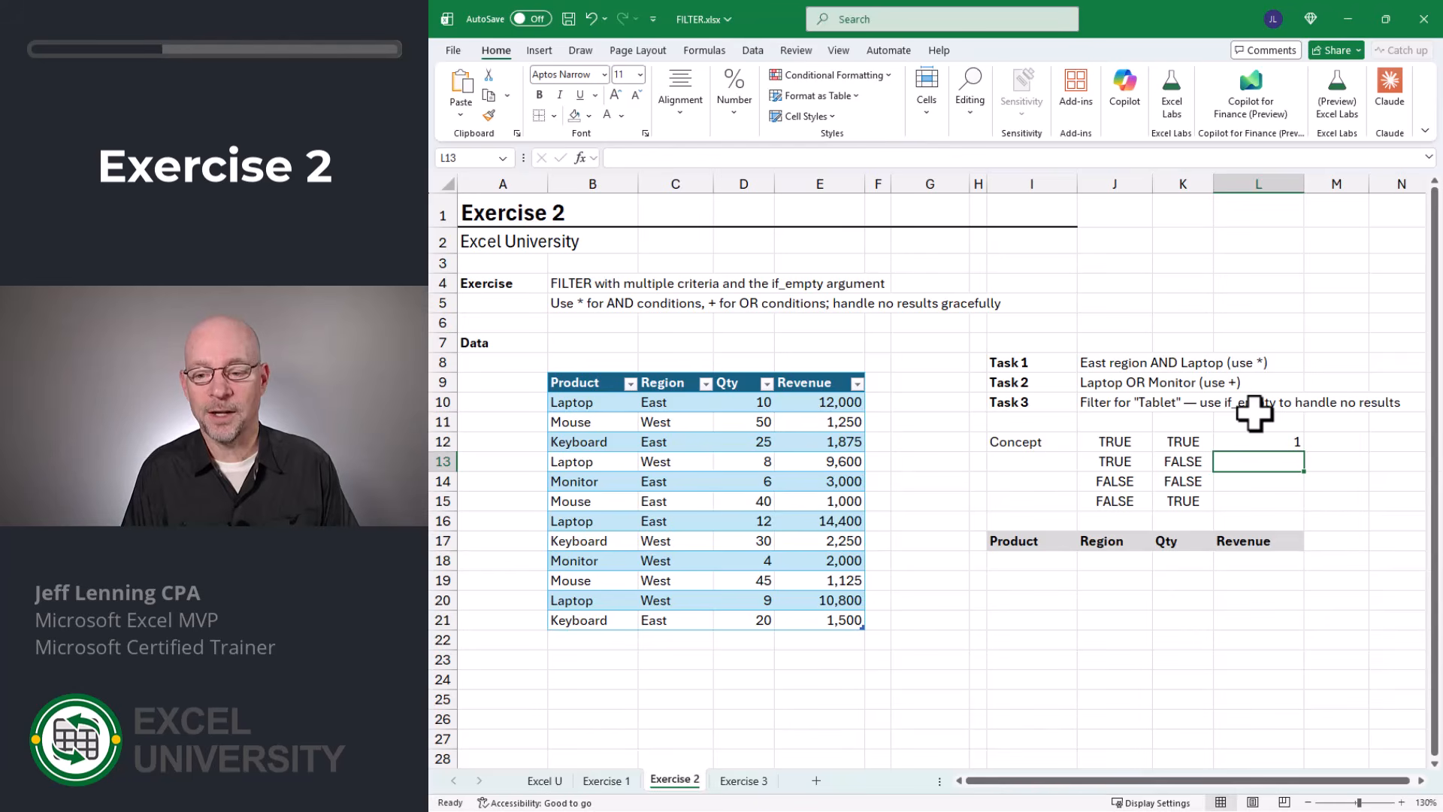
left_click(1270, 444)
double_click(1304, 450)
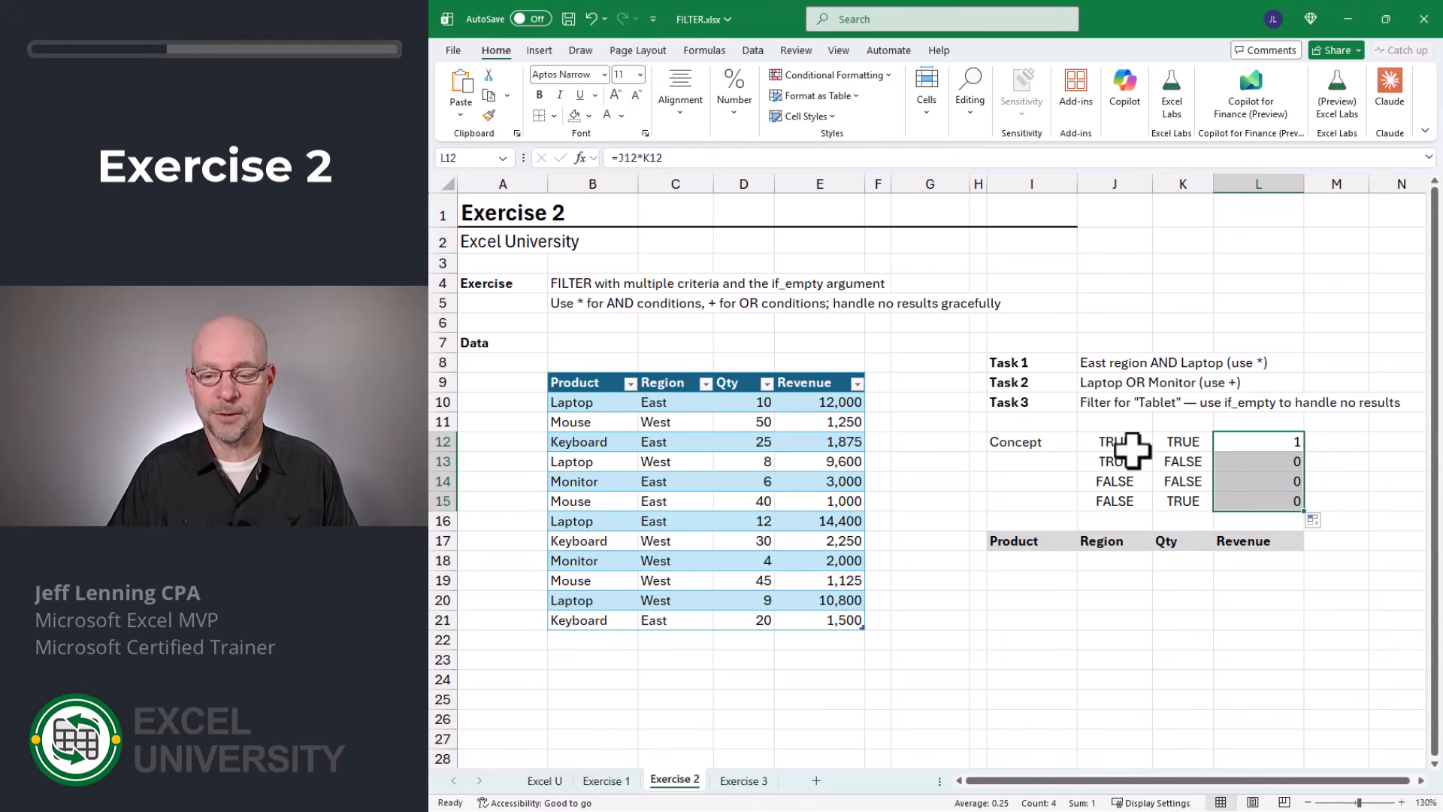
Compare the logical values in J12 and K12 with their product in L12, ending on cell M12
left_click_drag(1114, 443, 1161, 445)
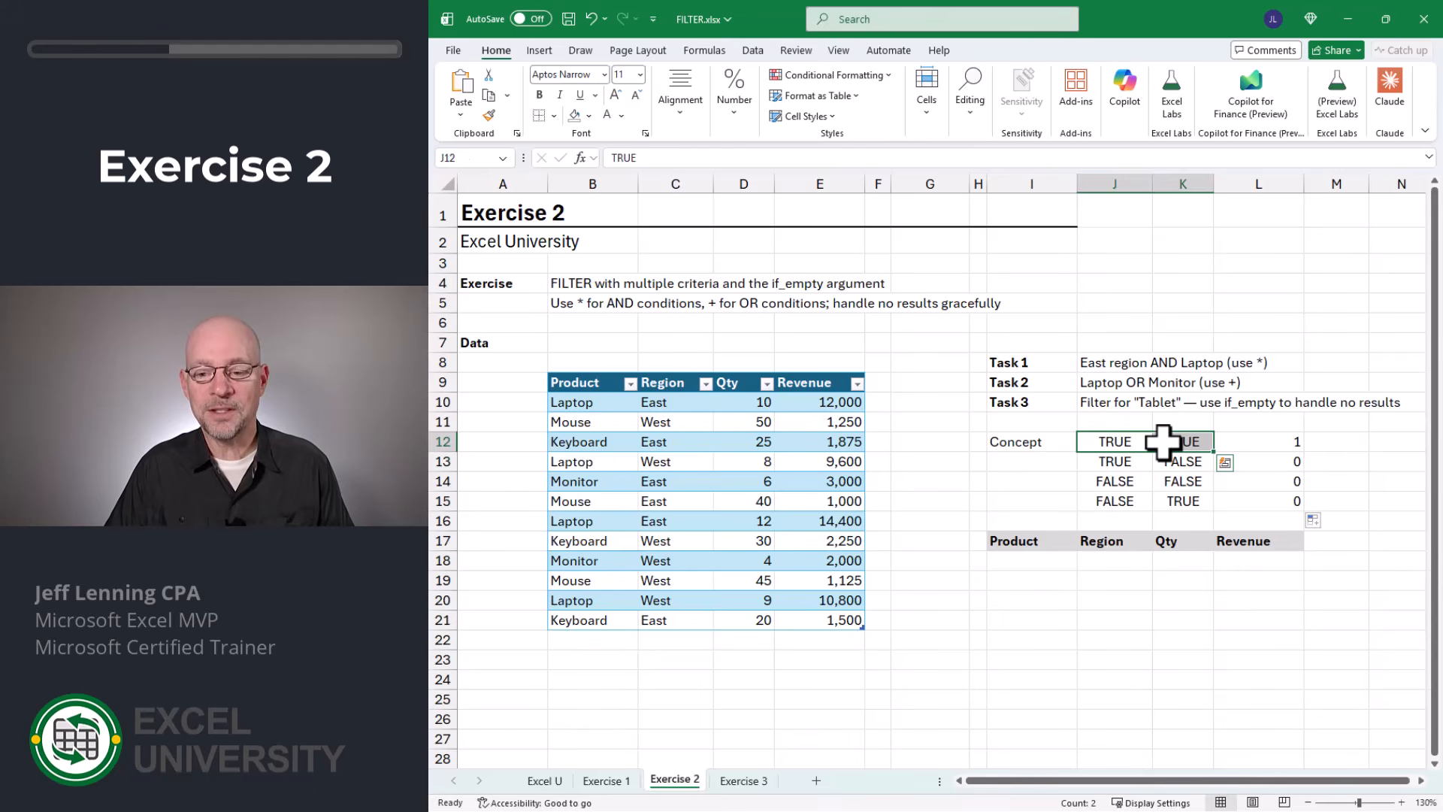
left_click(1336, 442)
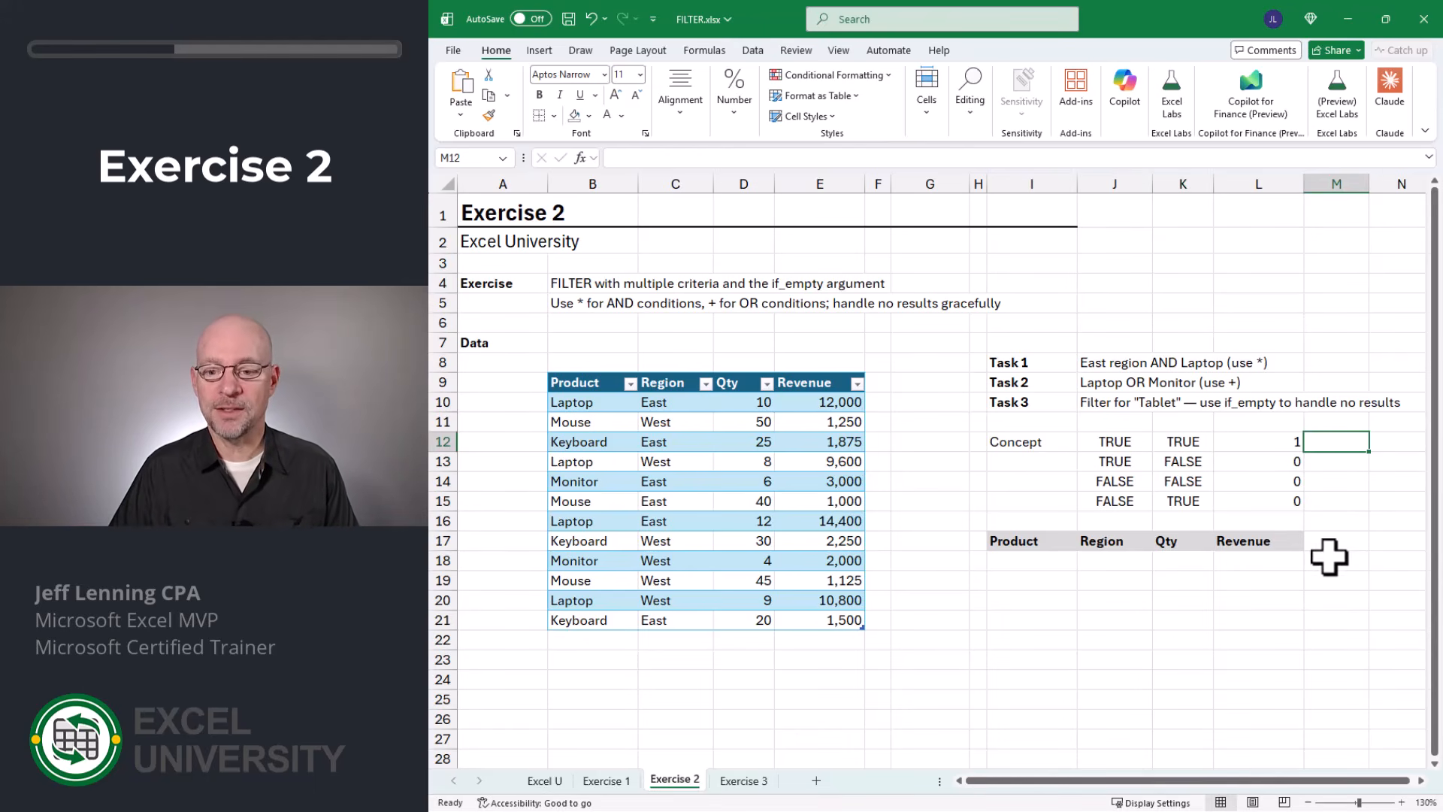
left_click(1127, 445)
left_click(1181, 445)
key("Right")
key("Right")
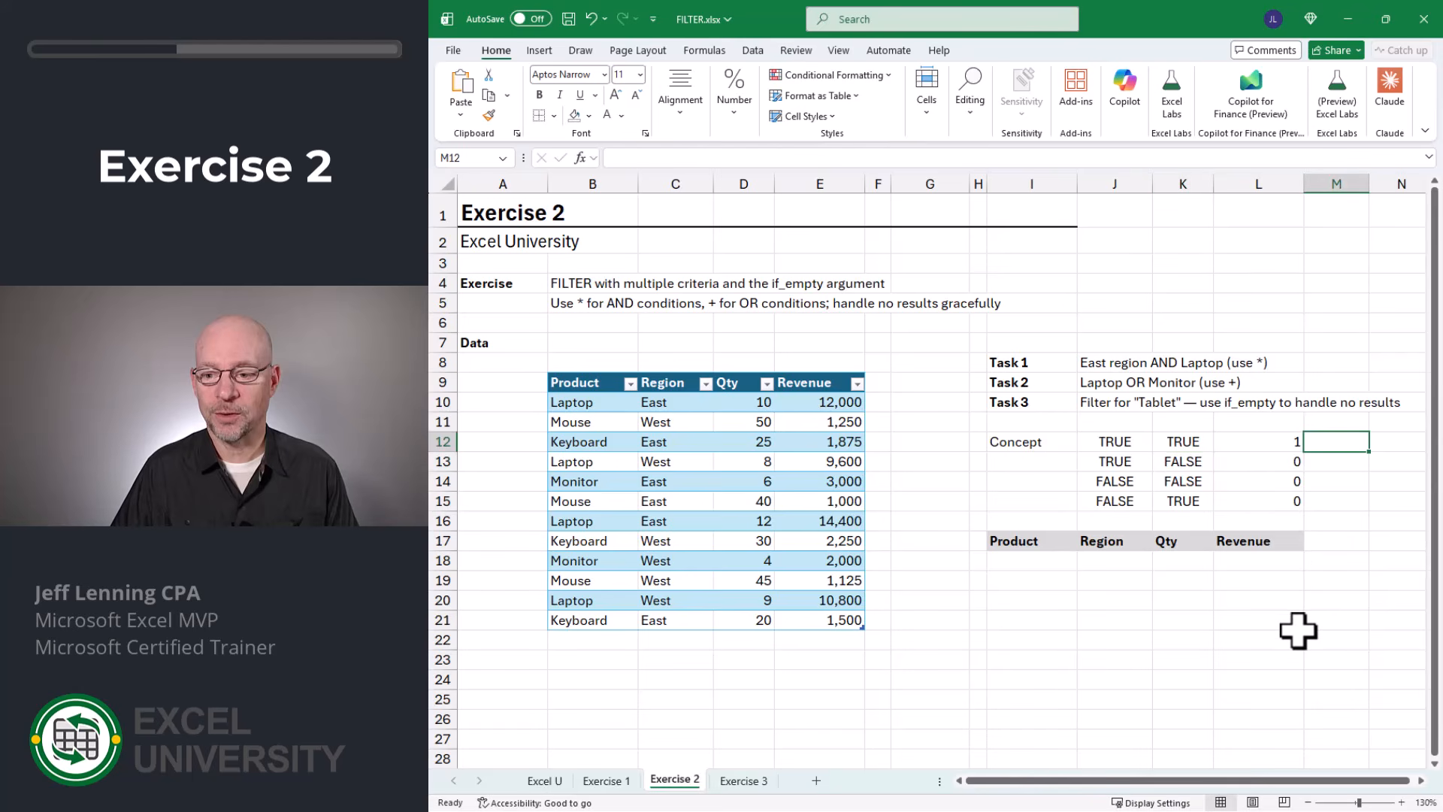
Add the first Concept pair in M12 with =J12+K12 and fill the formula down through M15
type("=")
key("Left")
key("Left")
key("Left")
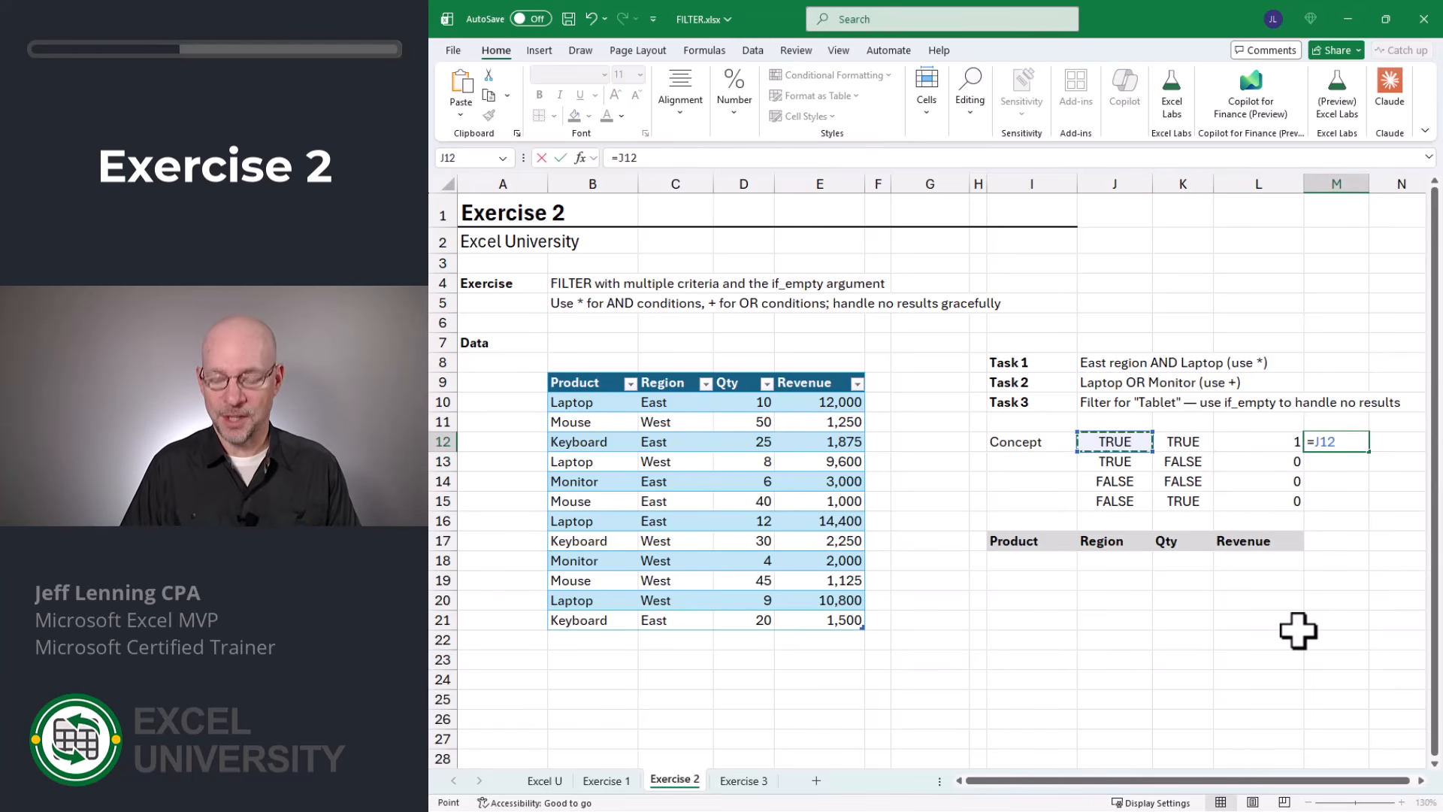
type("+")
key("Left")
key("Left")
key("Return")
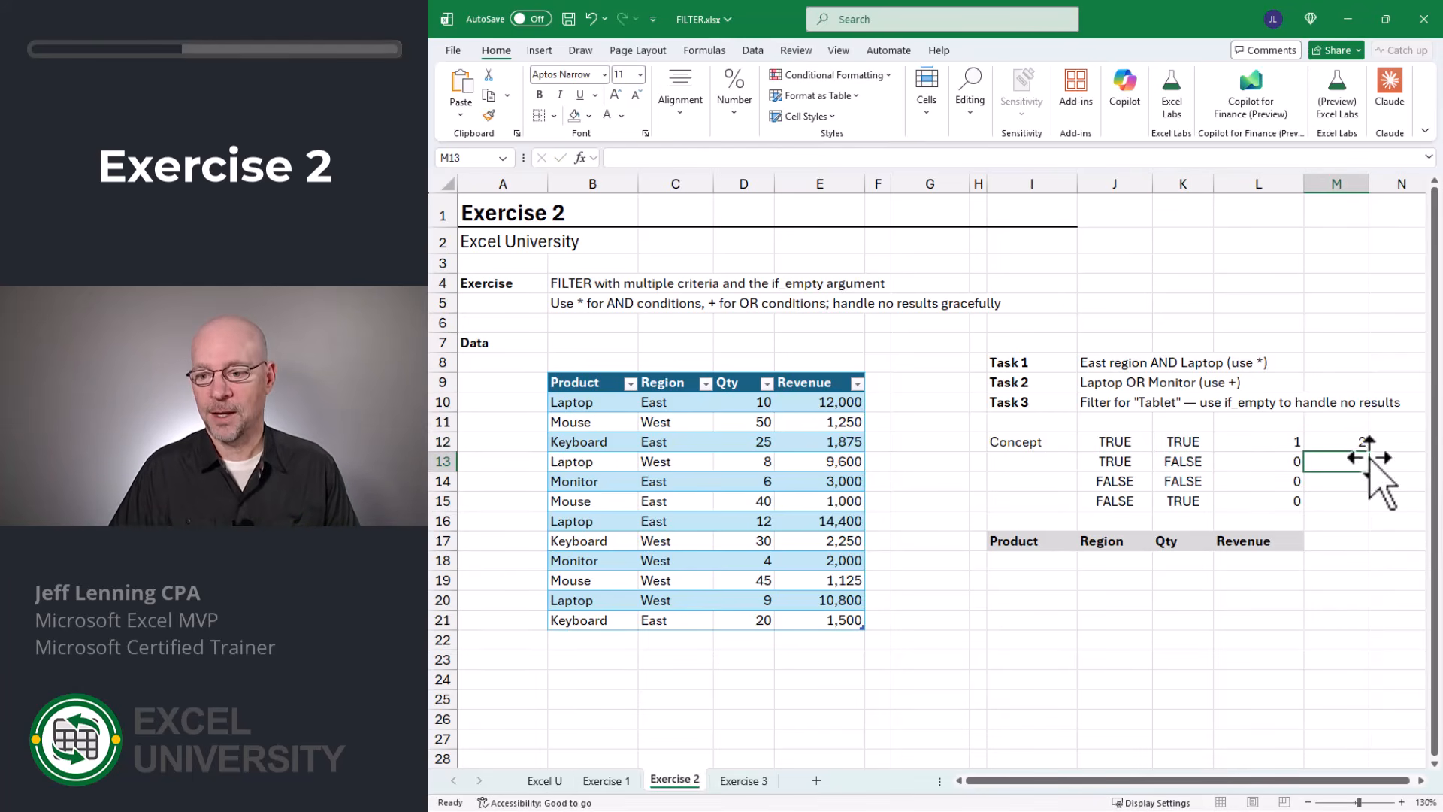
left_click(1349, 441)
left_click_drag(1368, 471, 1375, 511)
Compare the addition formula in M14 with the multiplication formula in L12 across the Concept rows
left_click(1344, 482)
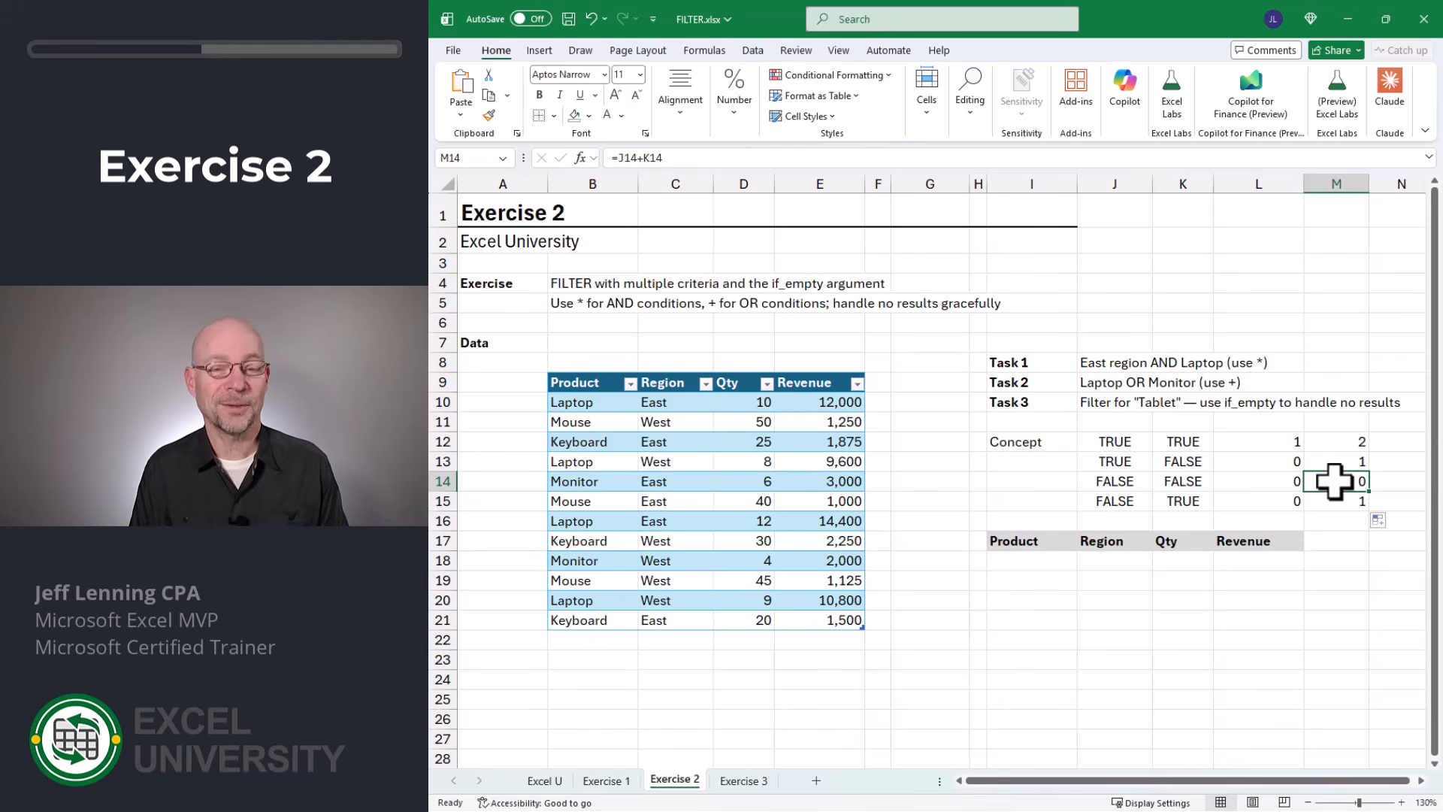
left_click(1283, 442)
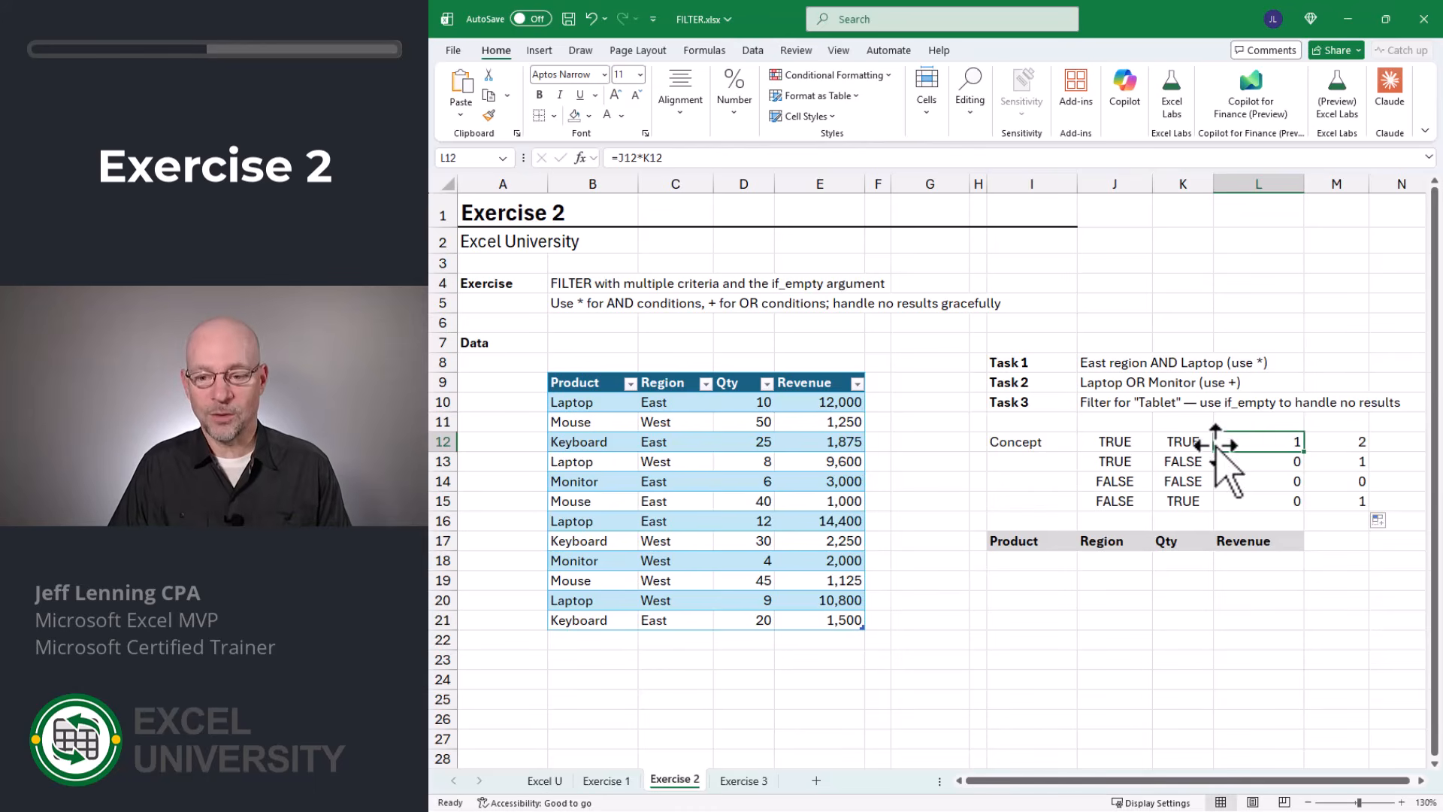
left_click_drag(1045, 444, 1342, 447)
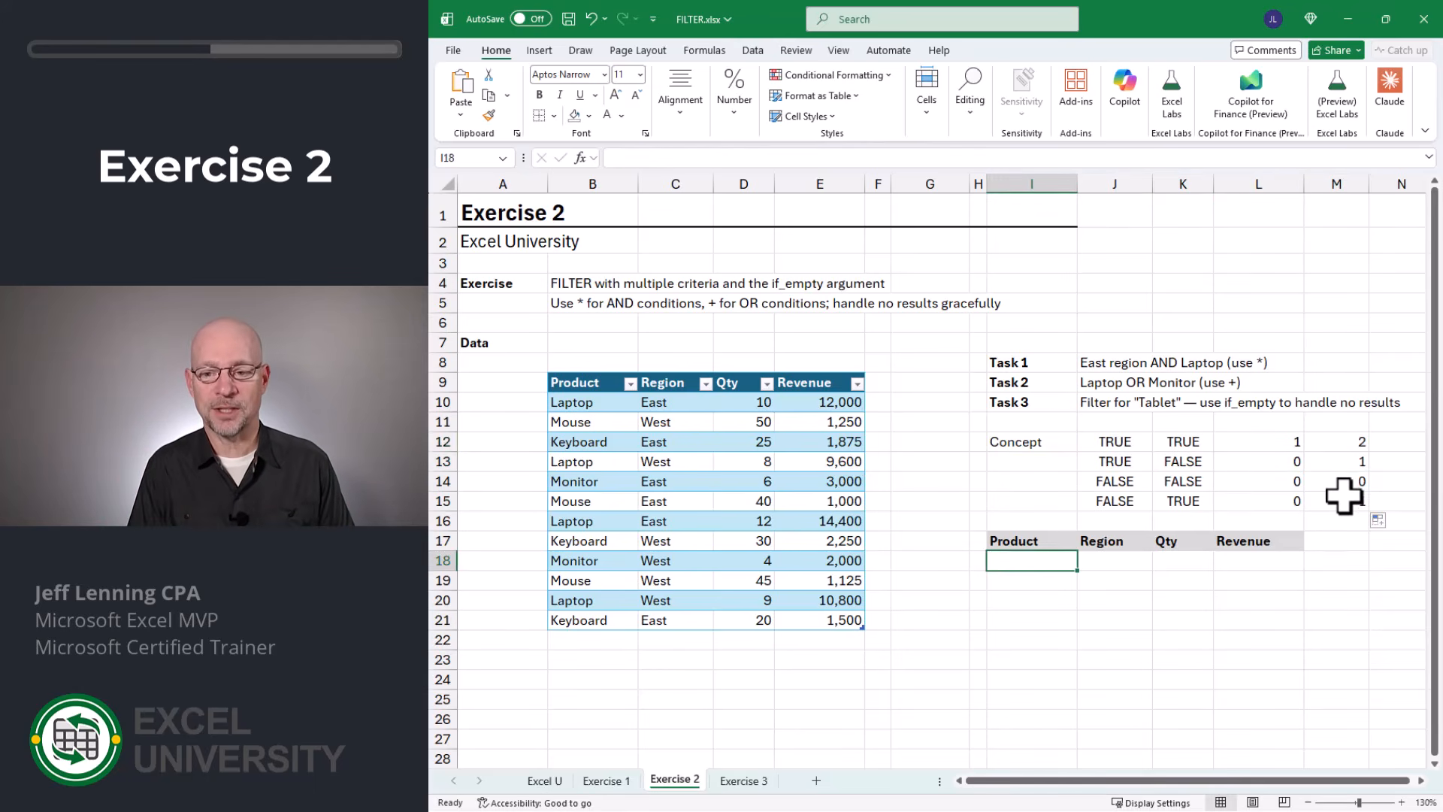
Start a FILTER formula in I18 on Table1, with (Table1[Region]="East") as its first include condition
type("=fil")
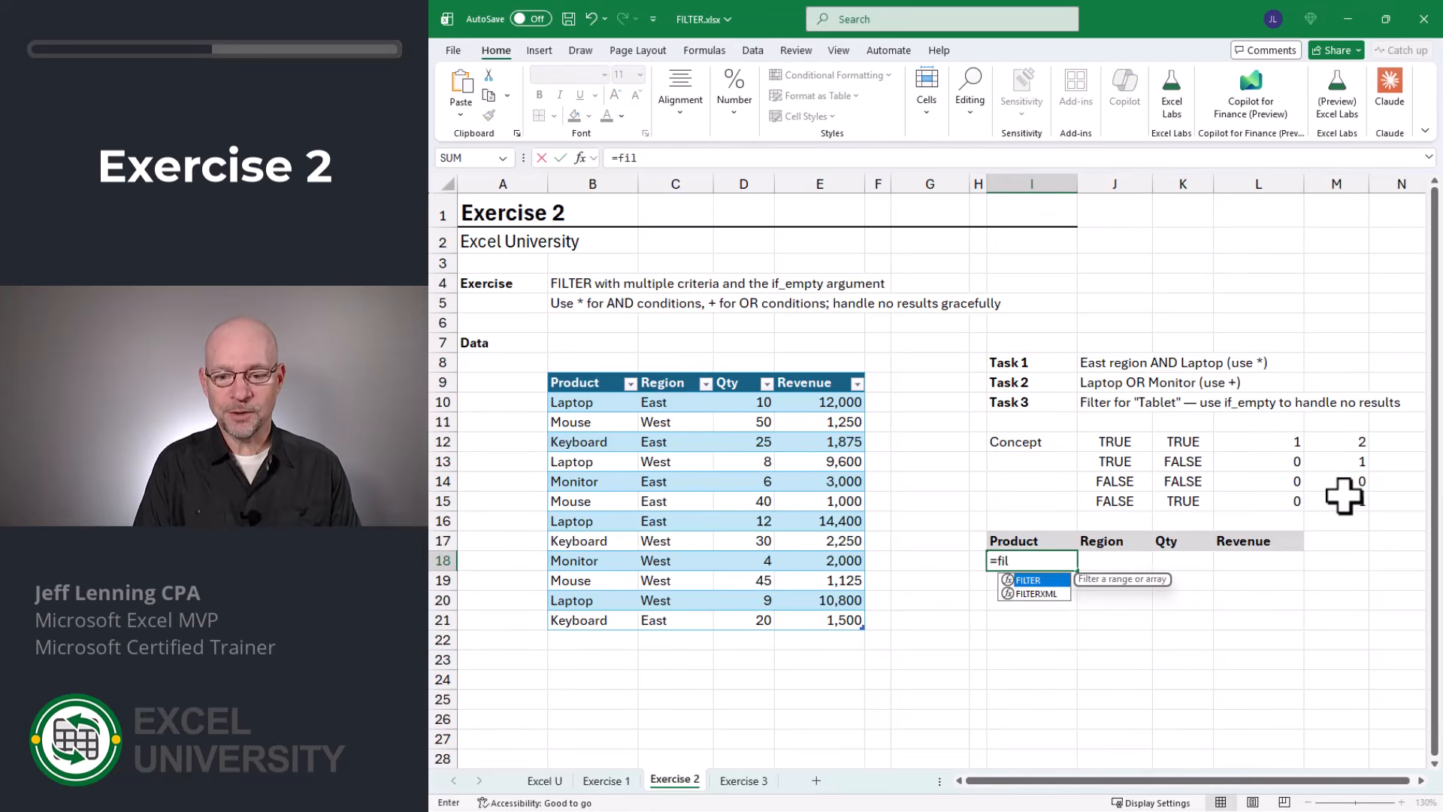
key("Tab")
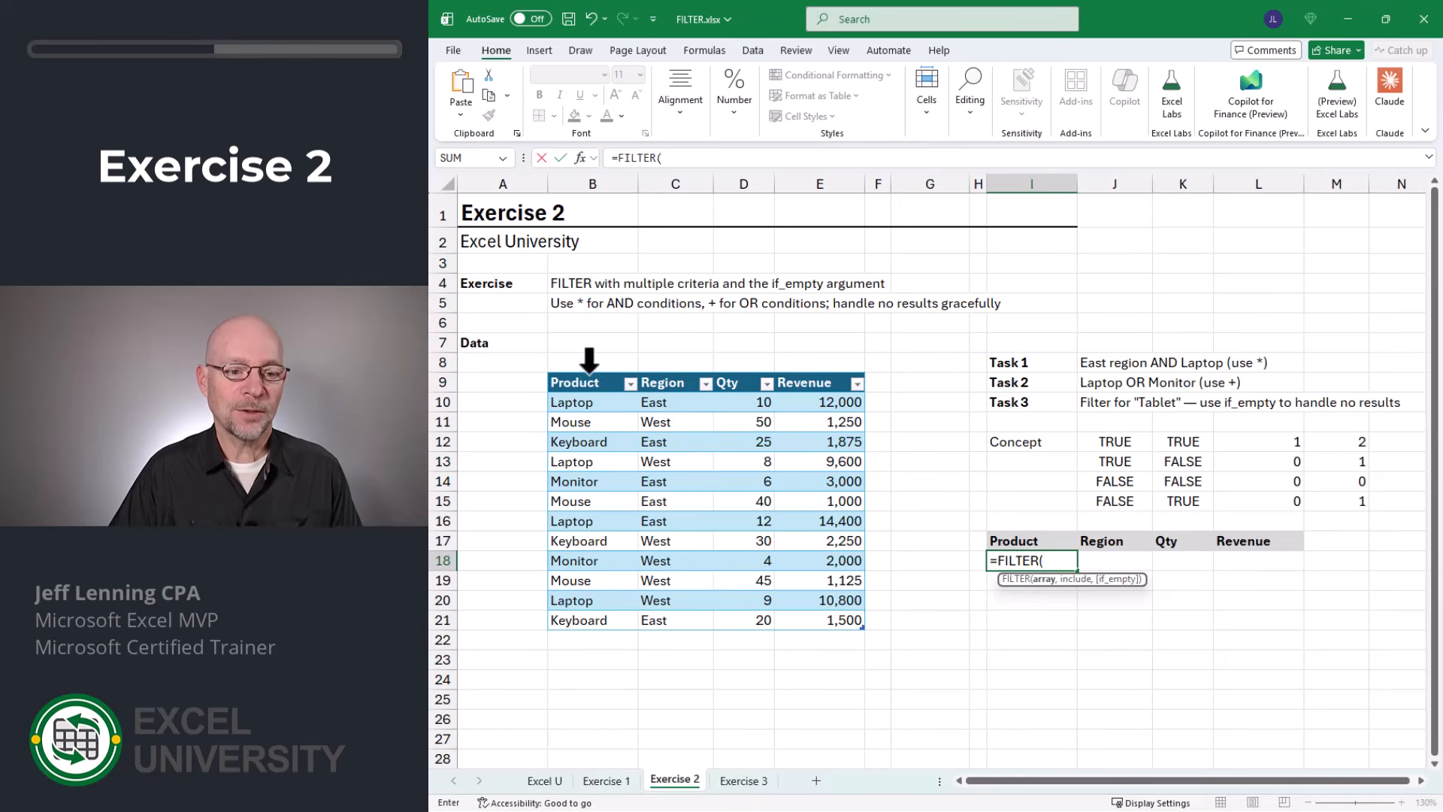
left_click(551, 376)
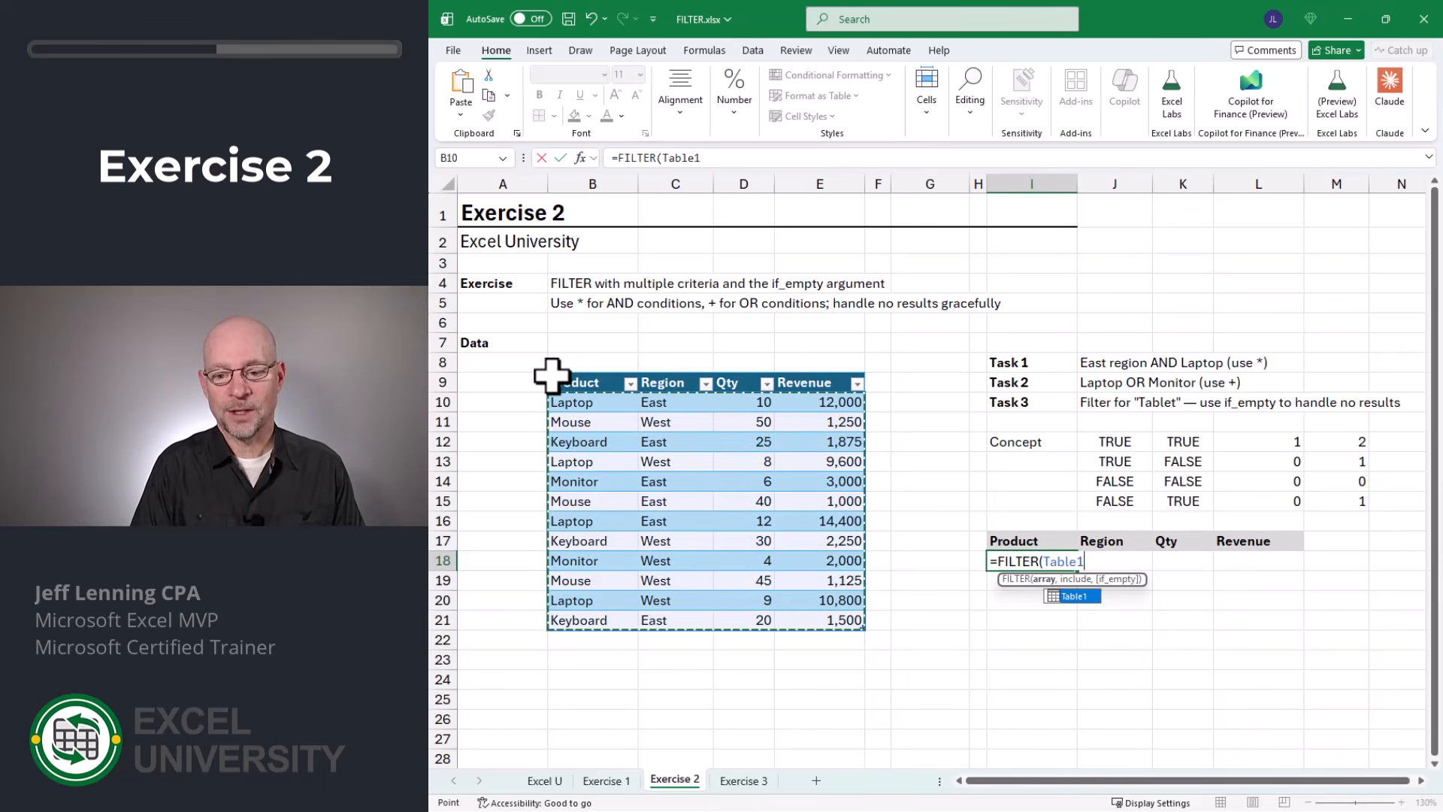
type(",((")
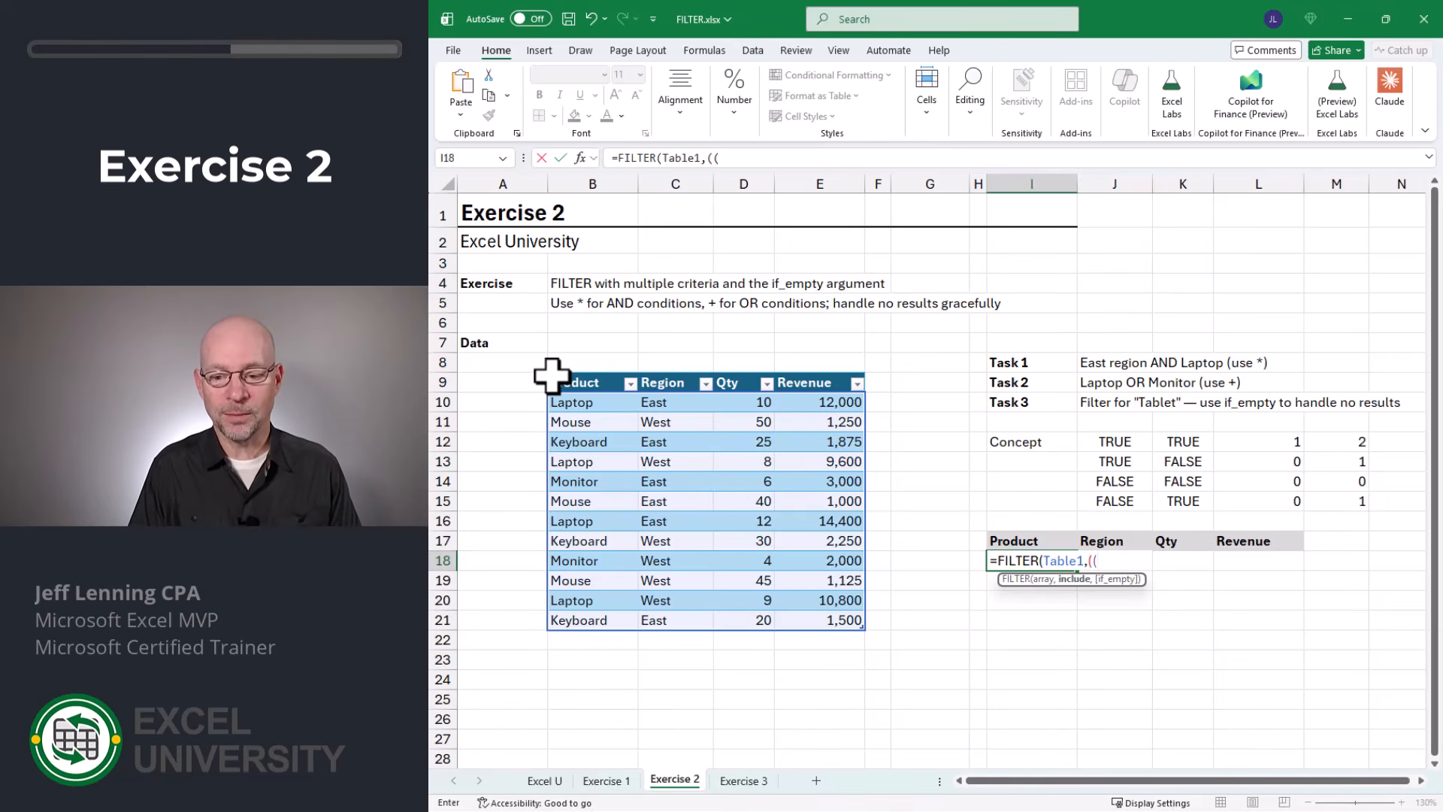
left_click(676, 361)
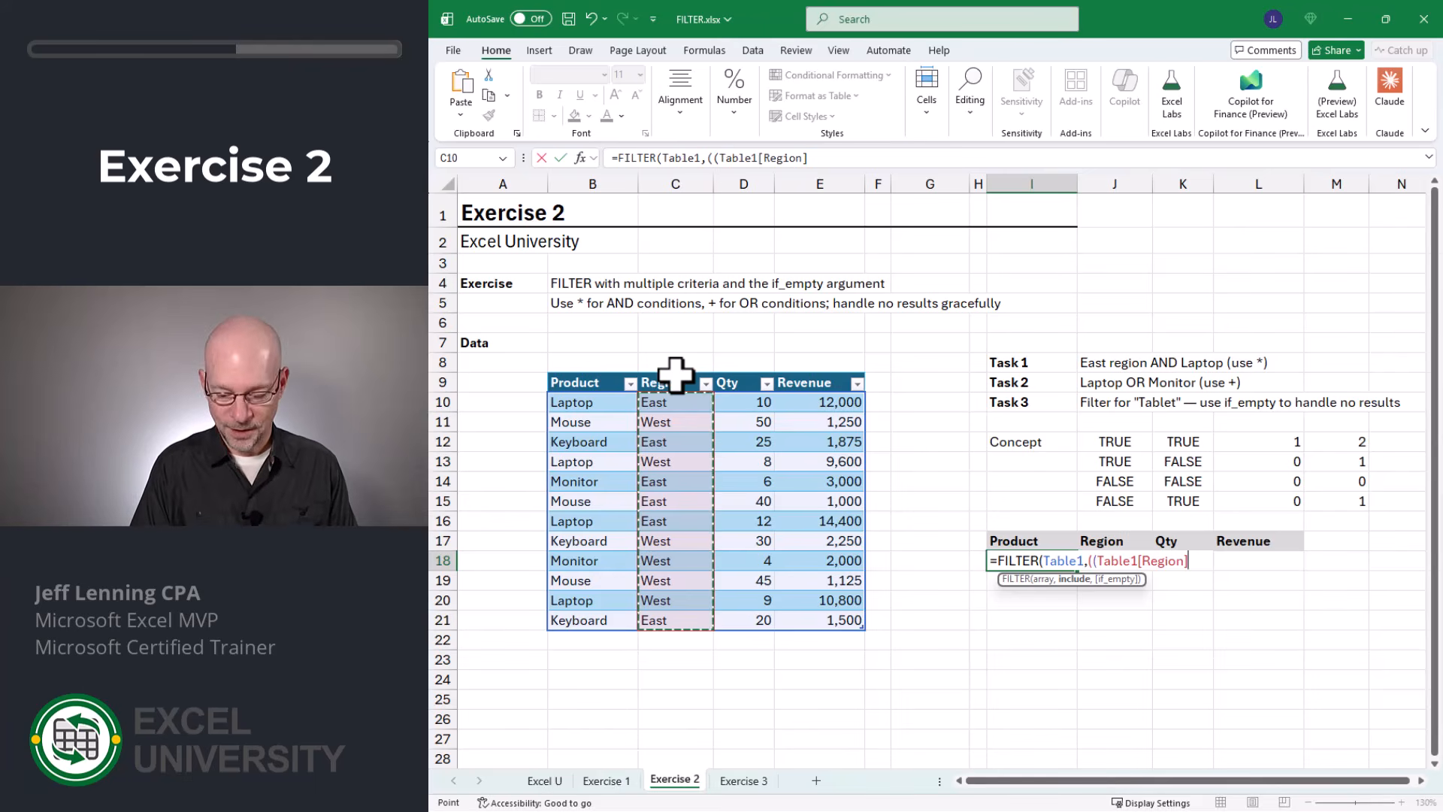
type("=\"East\"")
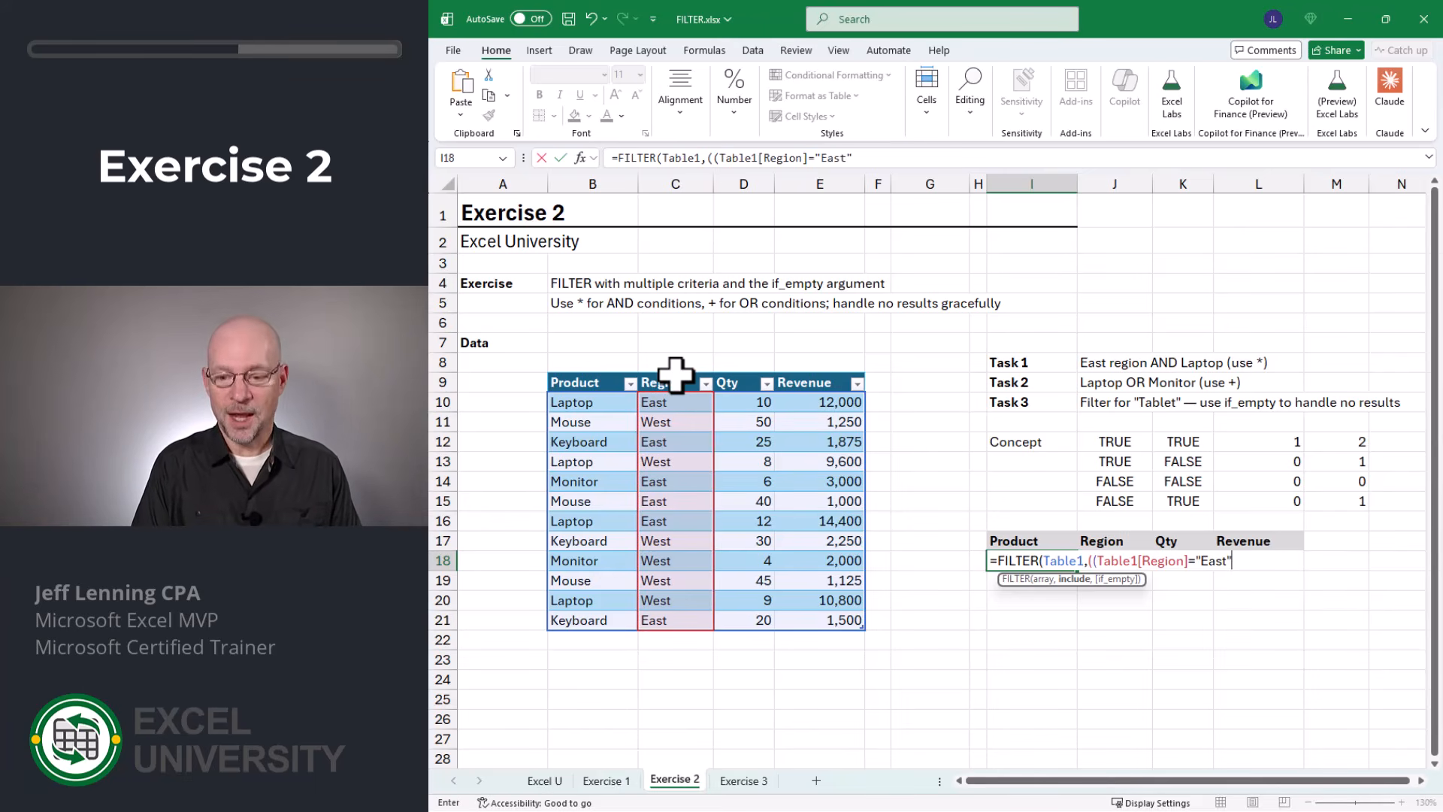
type(")")
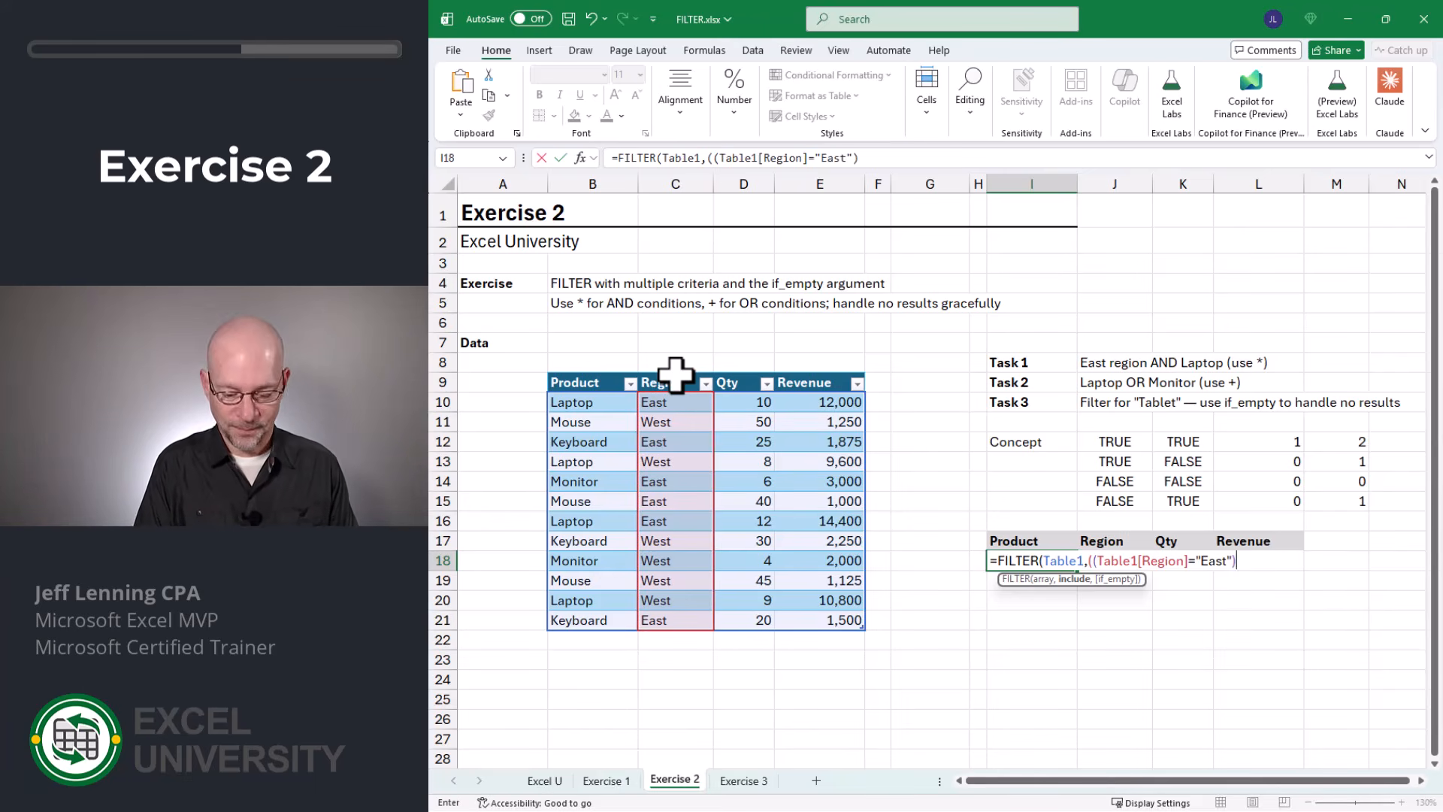
Multiply the condition by (Table1[Product]="Laptop") for AND logic, and complete the FILTER formula in I18
type("*")
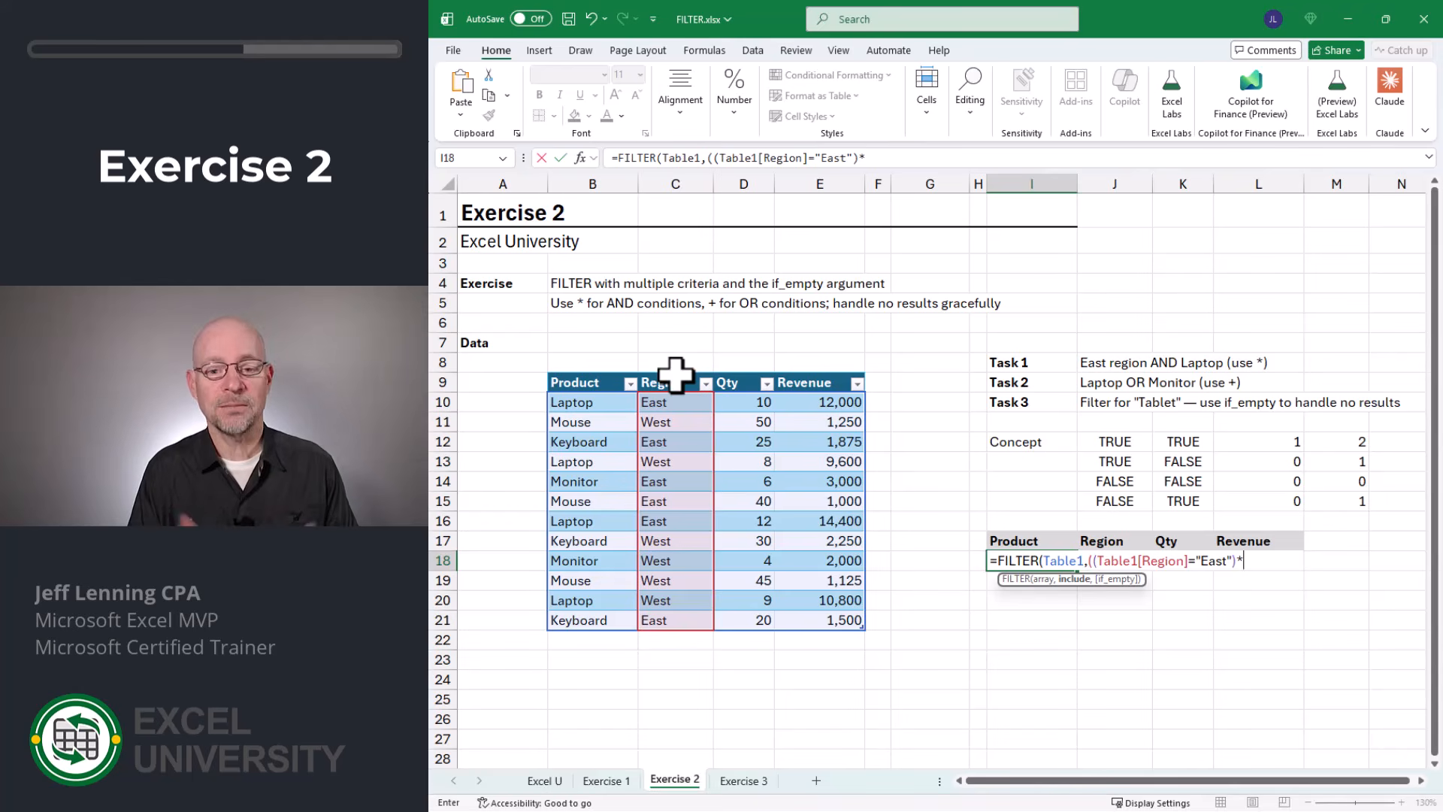
type("(")
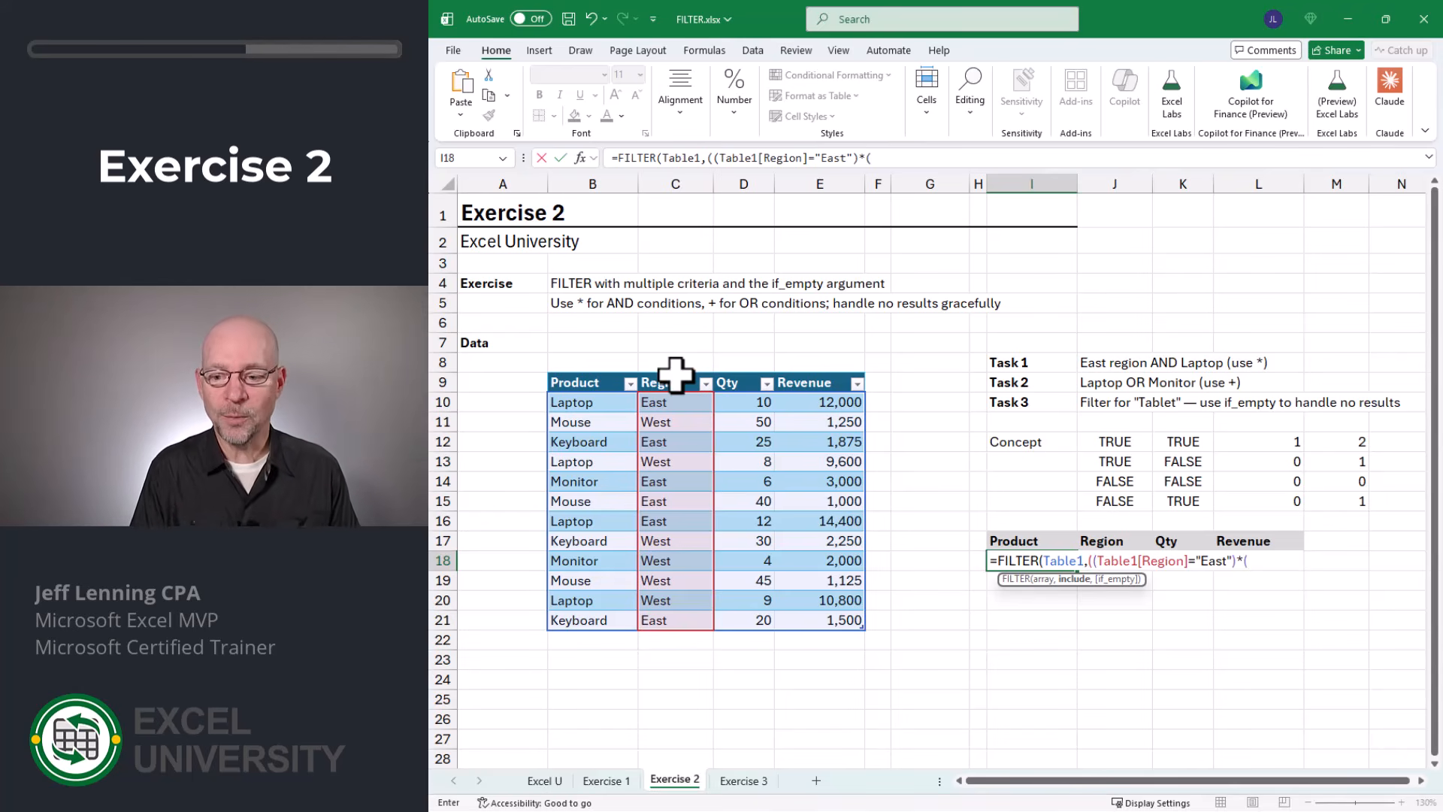
left_click(599, 372)
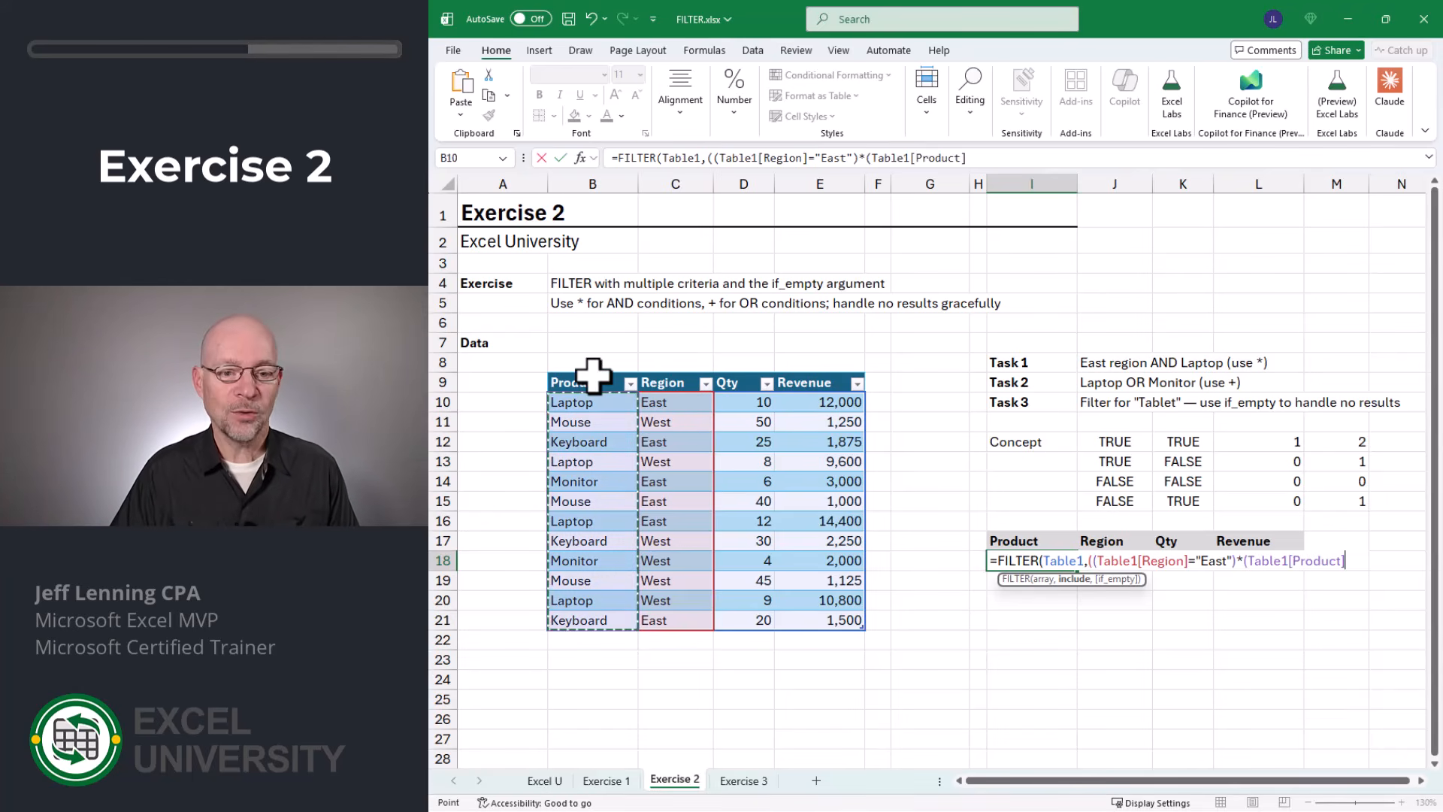
type("=")
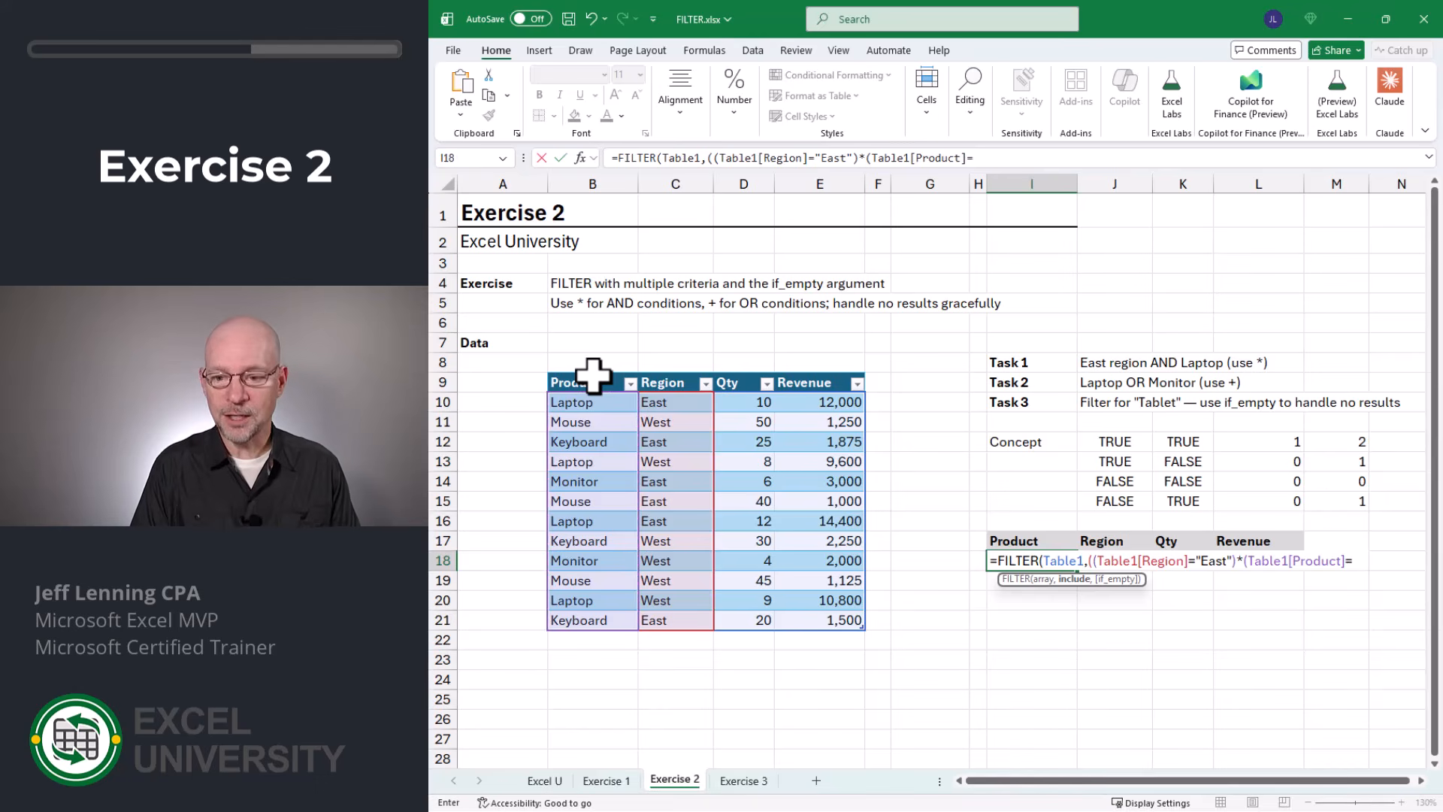
type("\"Laptop")
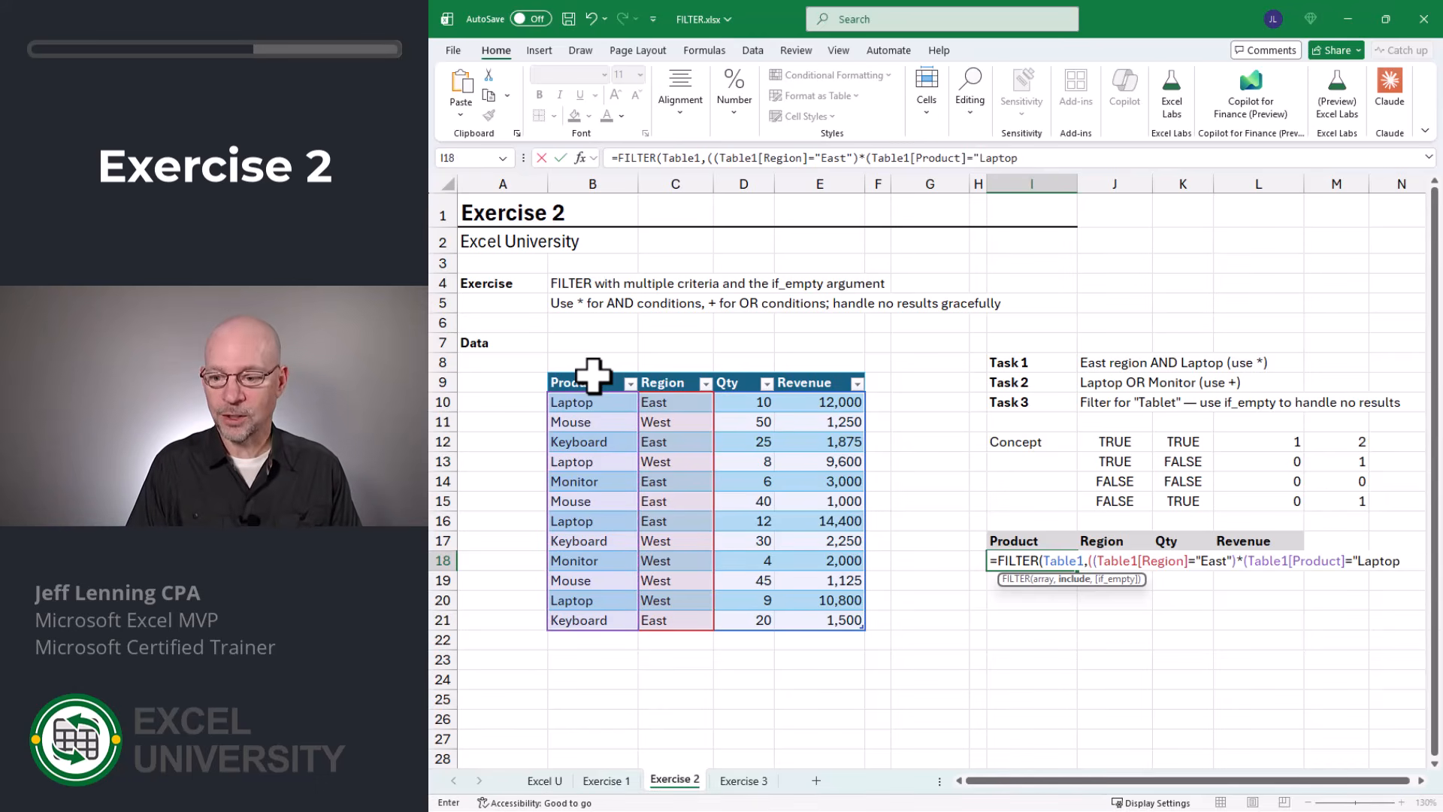
type("\"))")
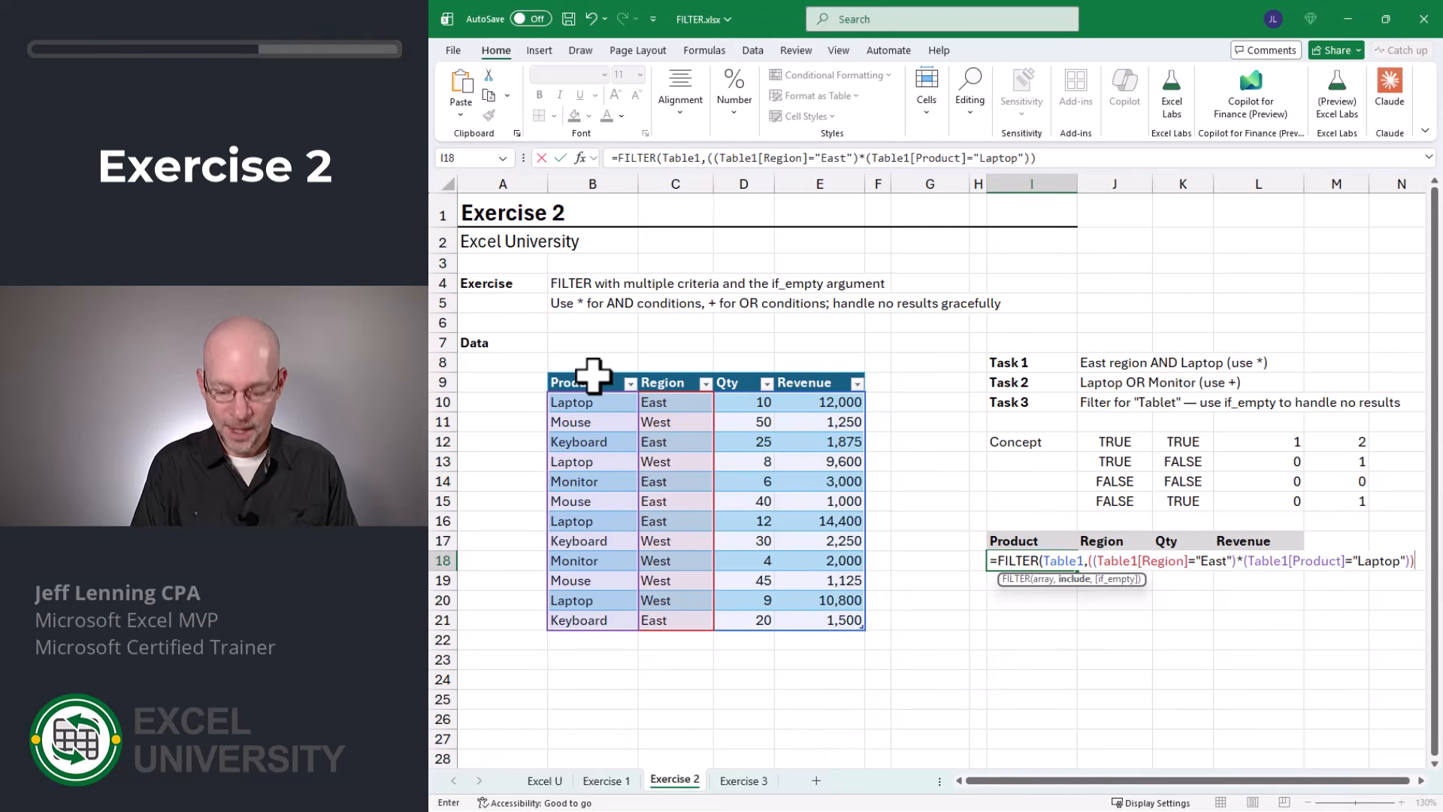
type(")")
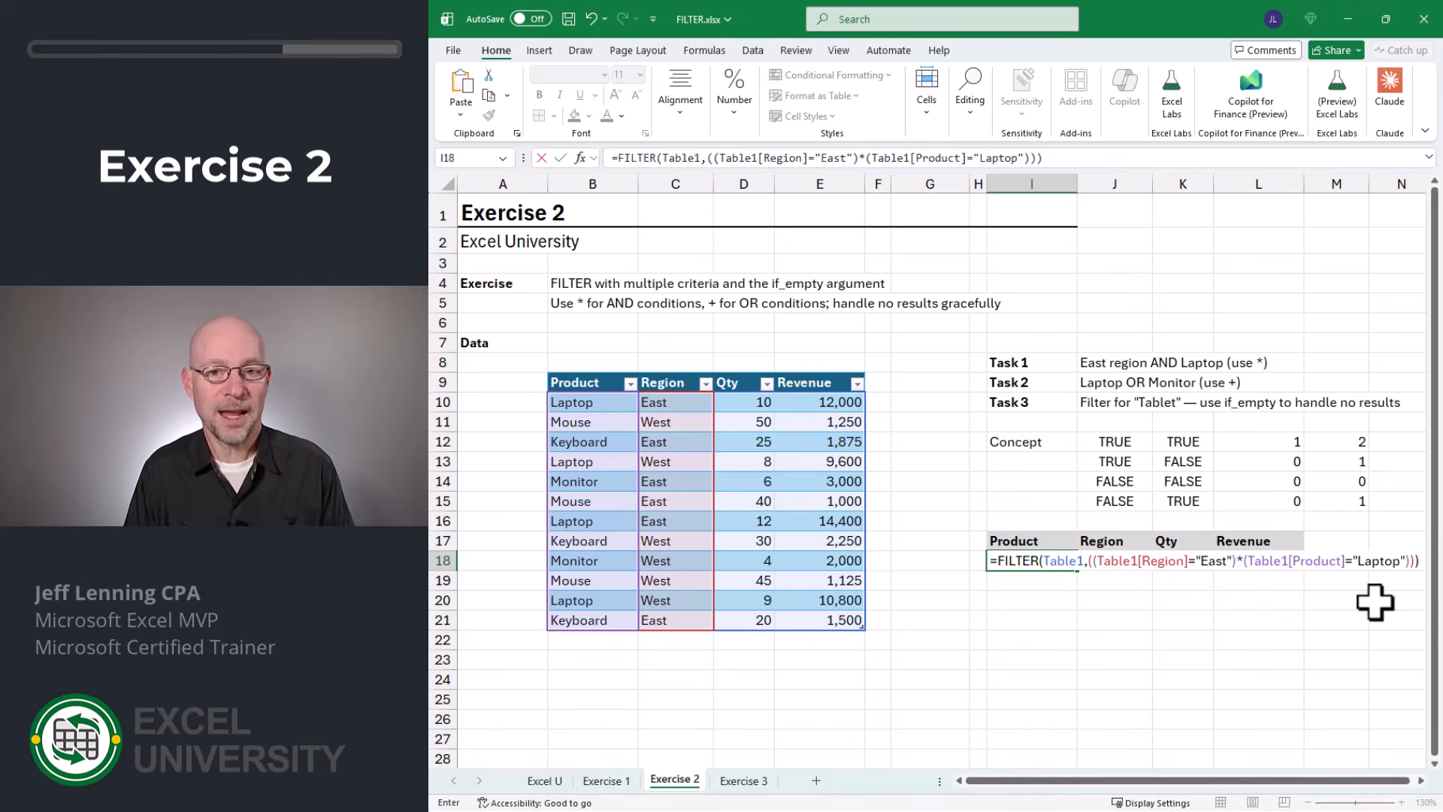
key("Return")
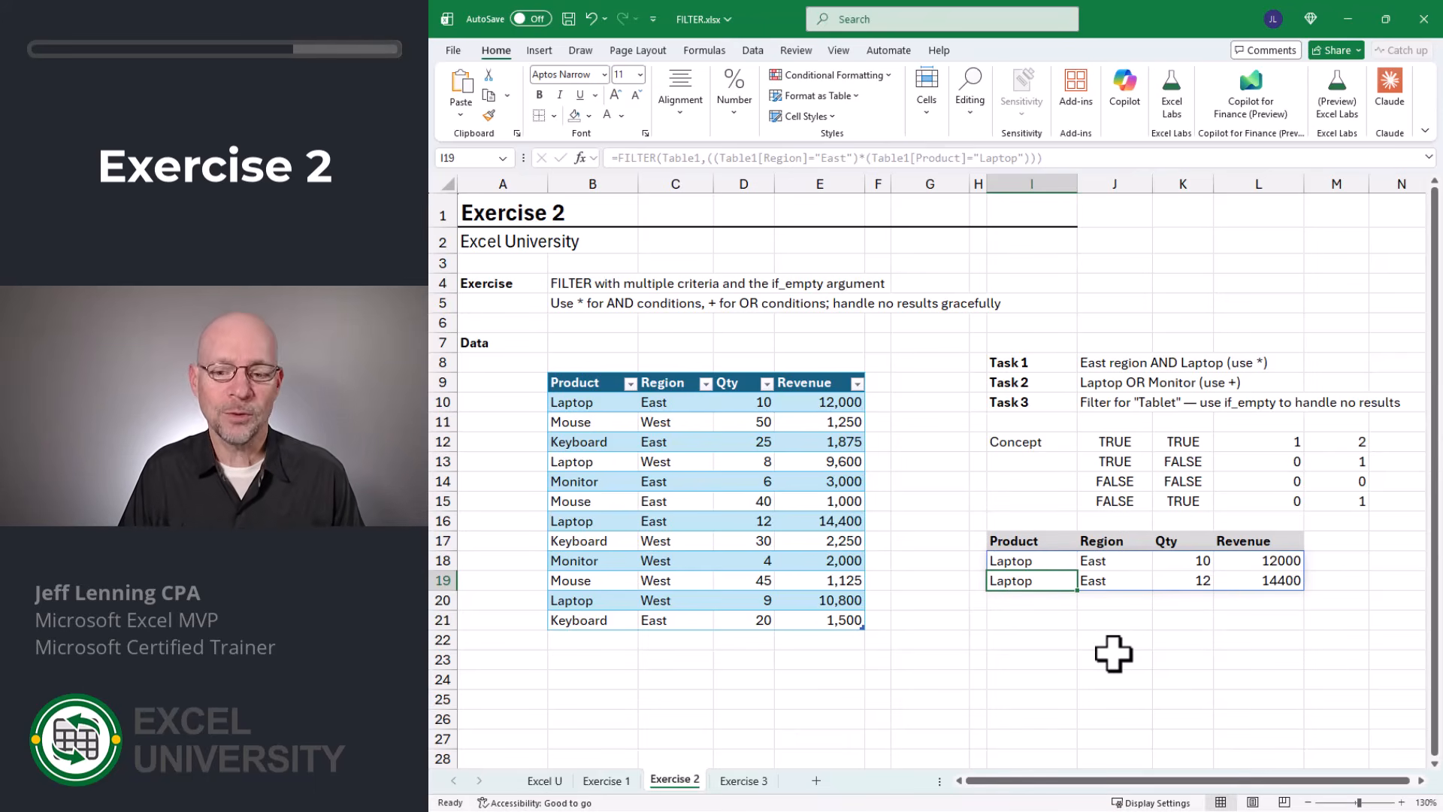
Clear I18 and start a new FILTER formula on Table1 with (Table1[Product]="Laptop") as its first include condition
key("Up")
key("Delete")
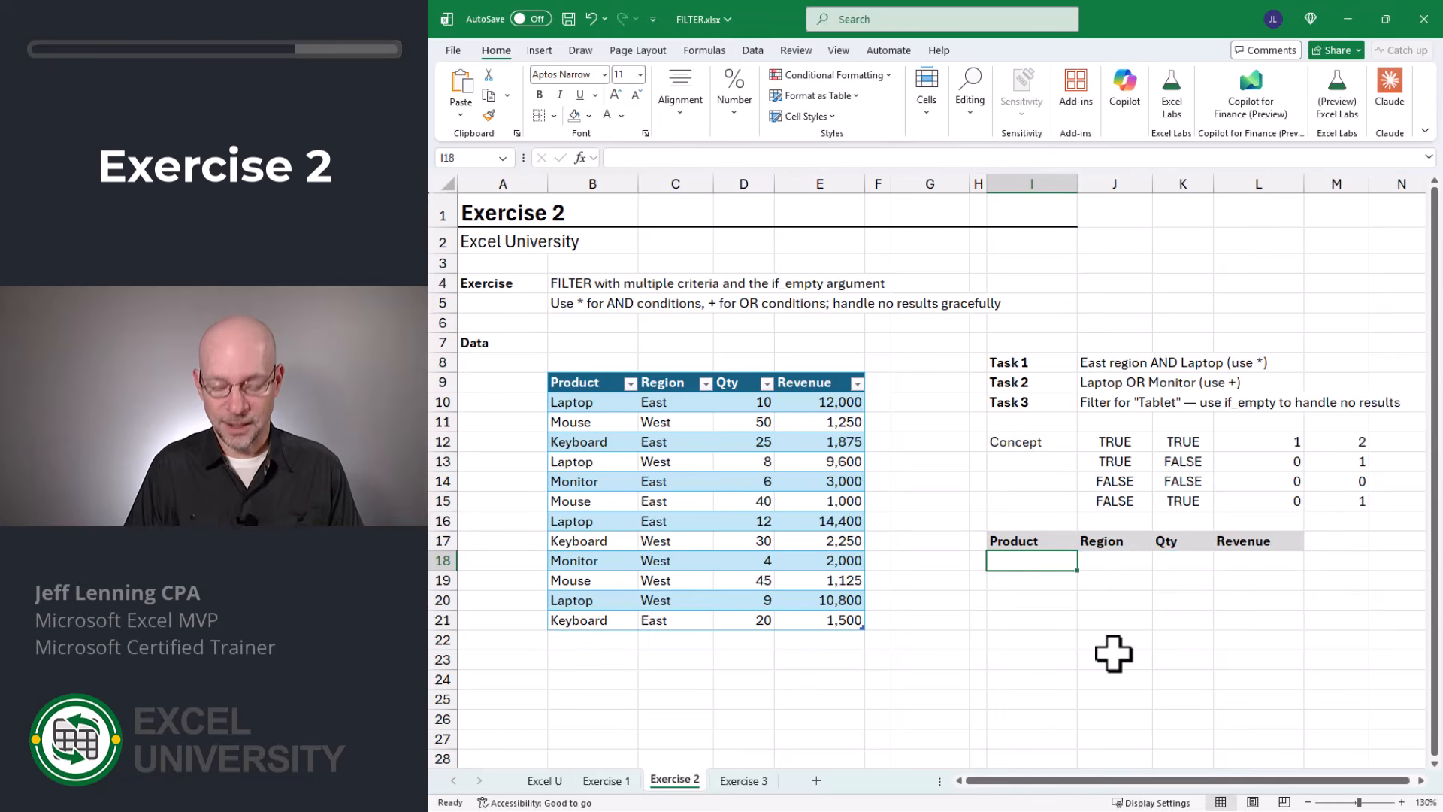
type("=")
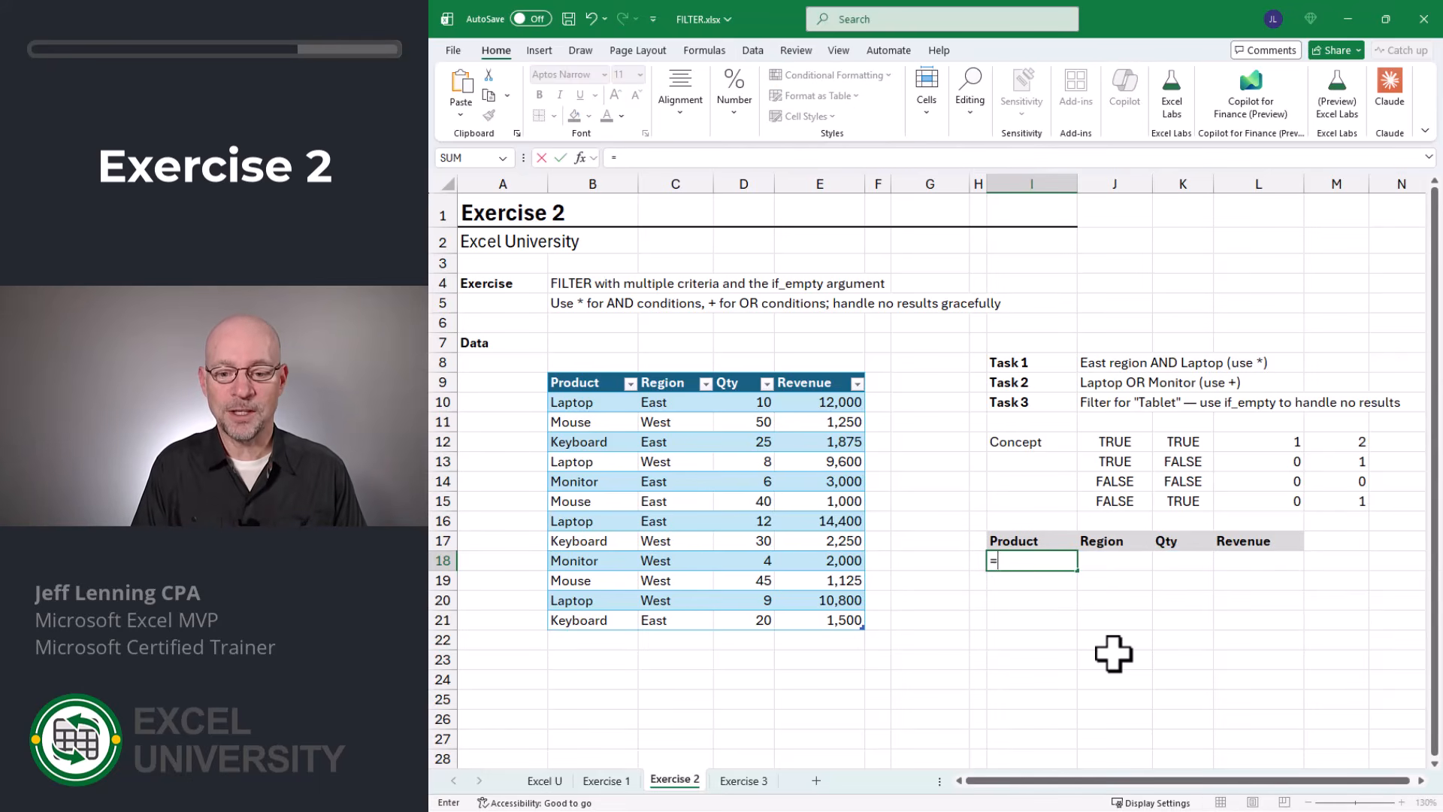
type("FILTER(")
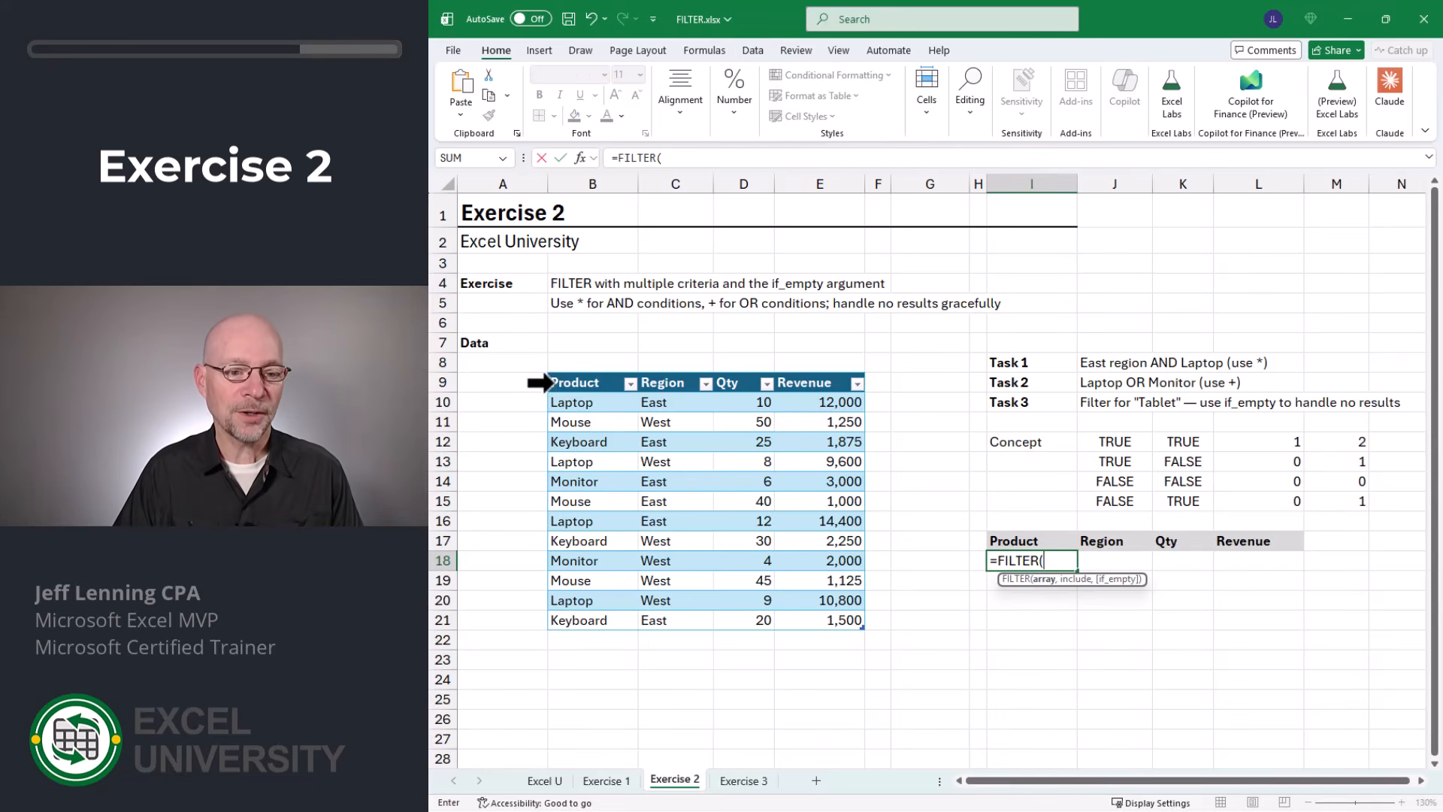
left_click(551, 376)
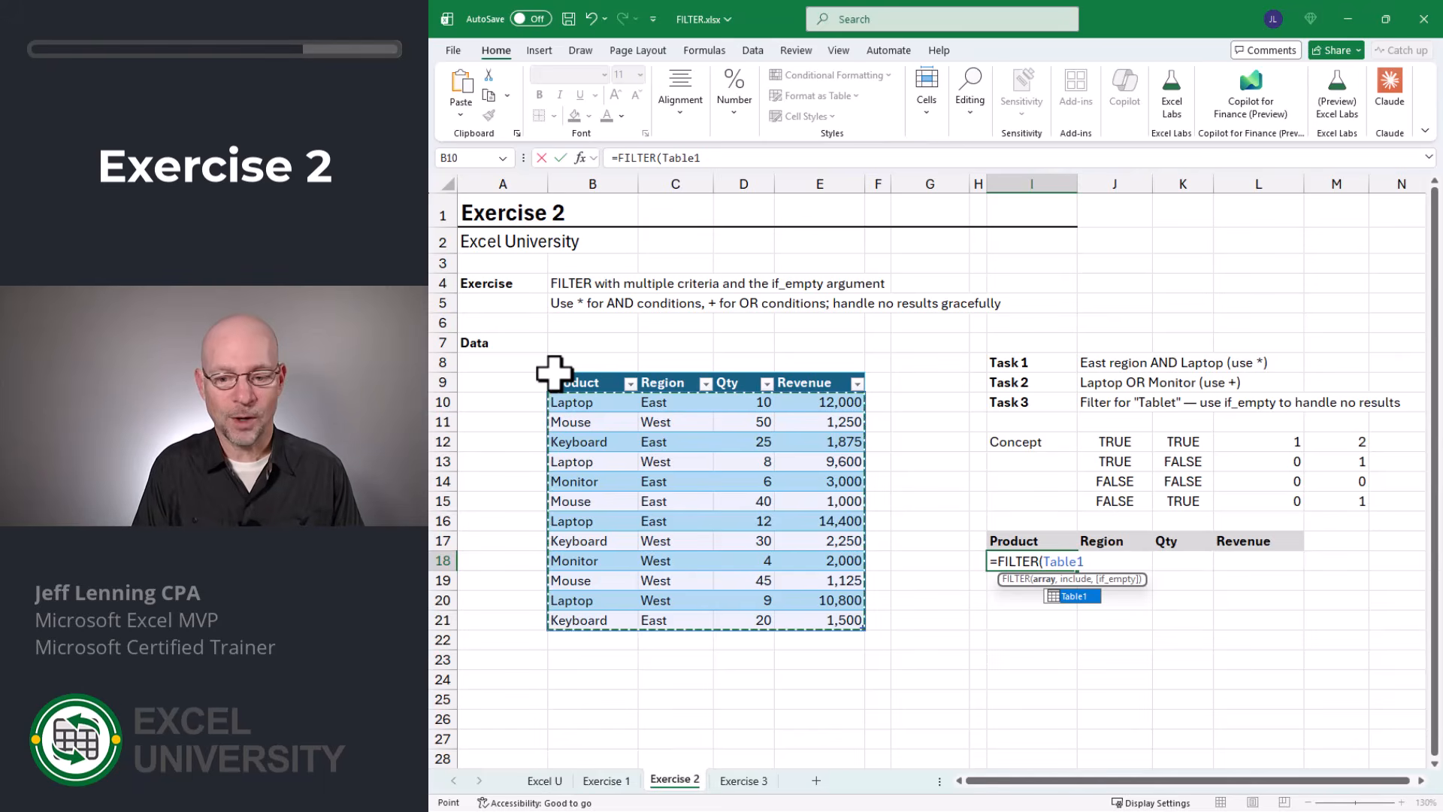
type(",((")
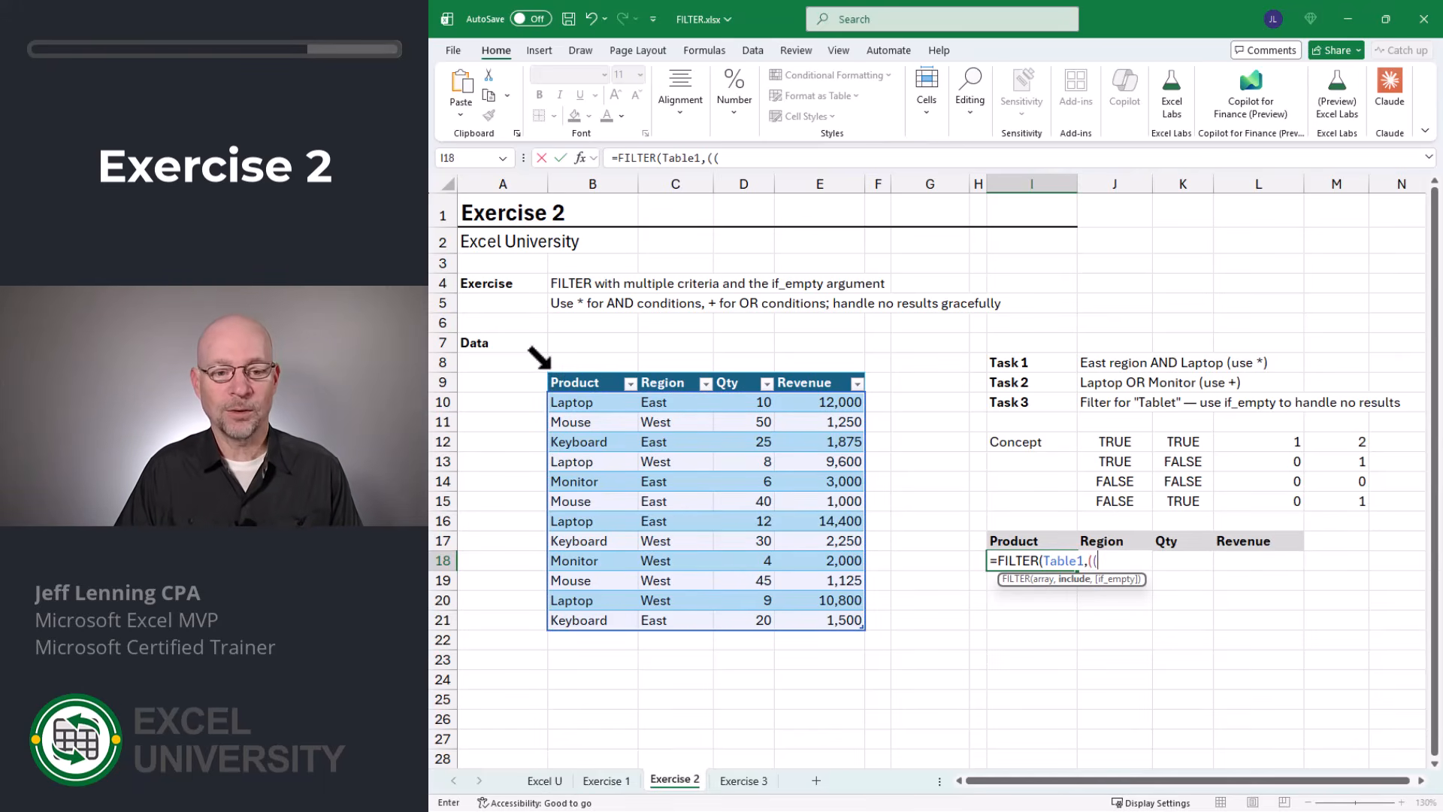
left_click(599, 365)
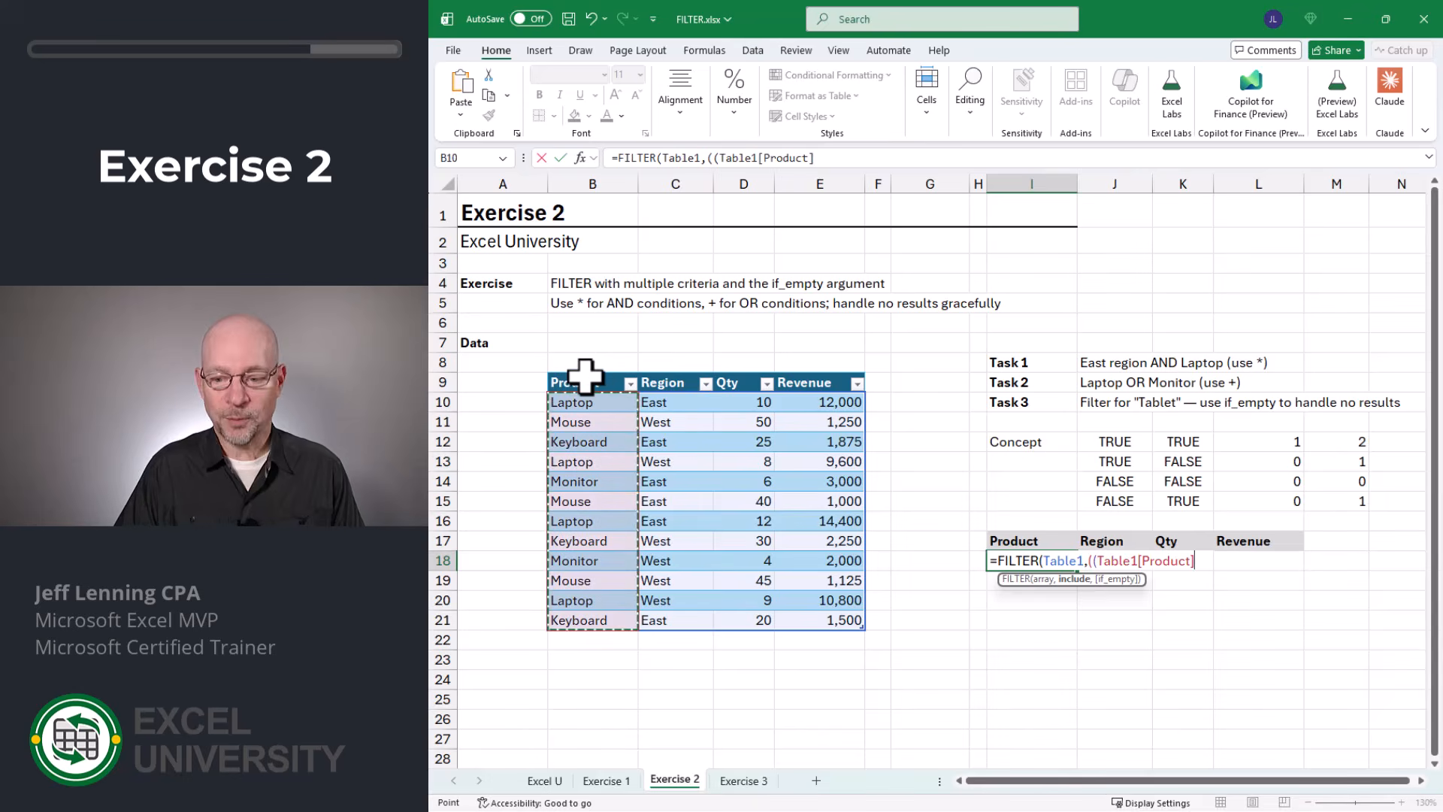
type("=\"Laptop\")")
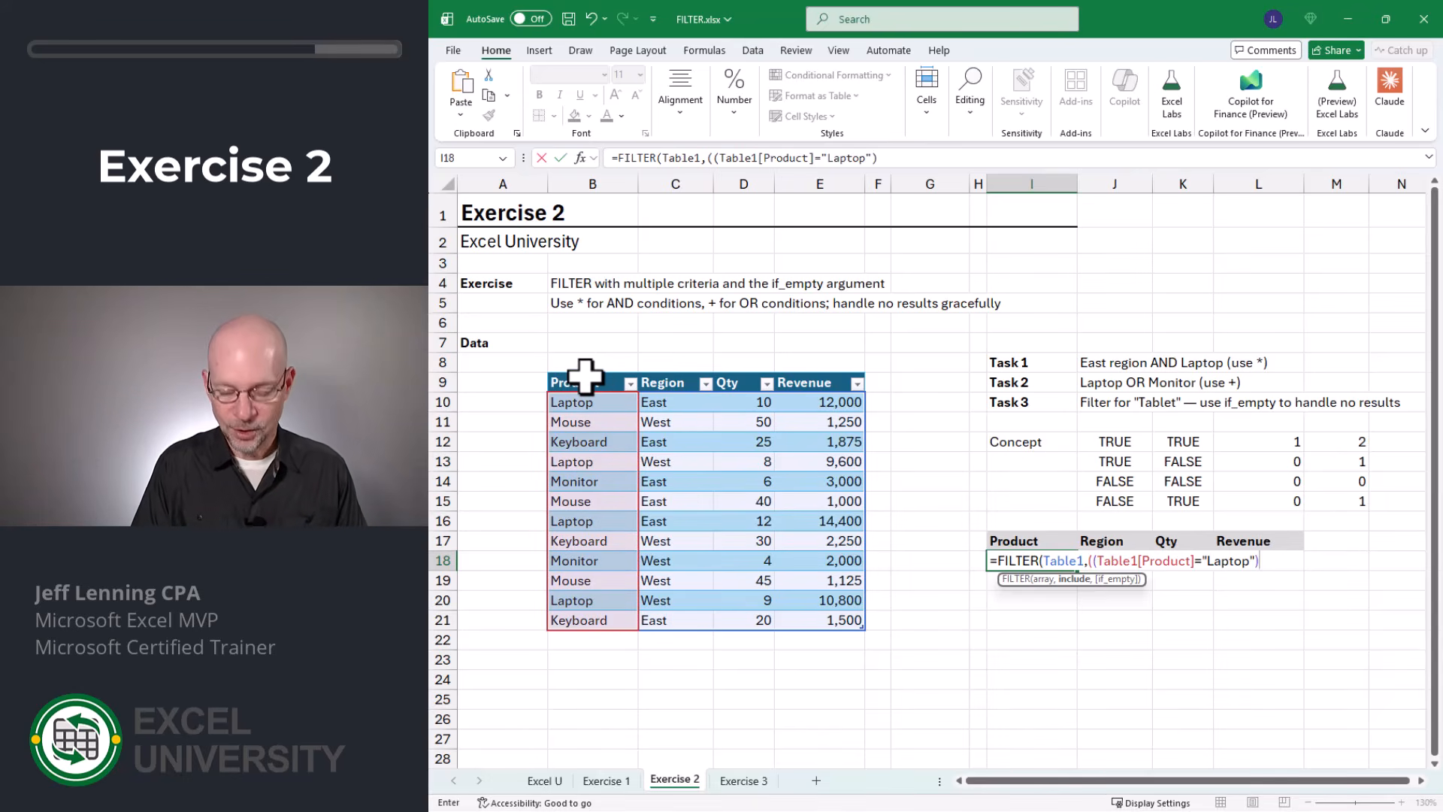
Add (Table1[Product]="Monitor") to the condition with + for OR logic, and complete the FILTER formula in I18
type("+(")
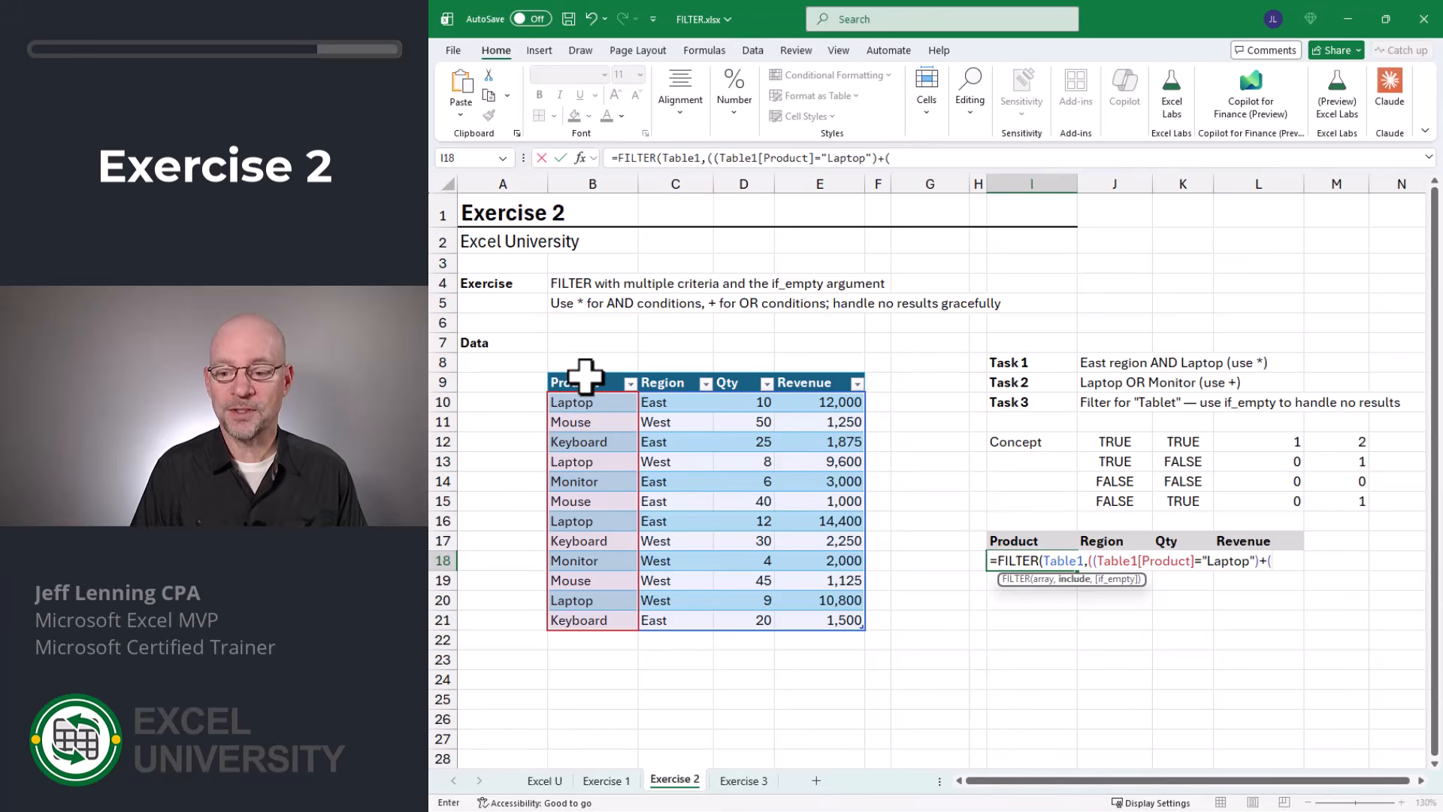
left_click(585, 376)
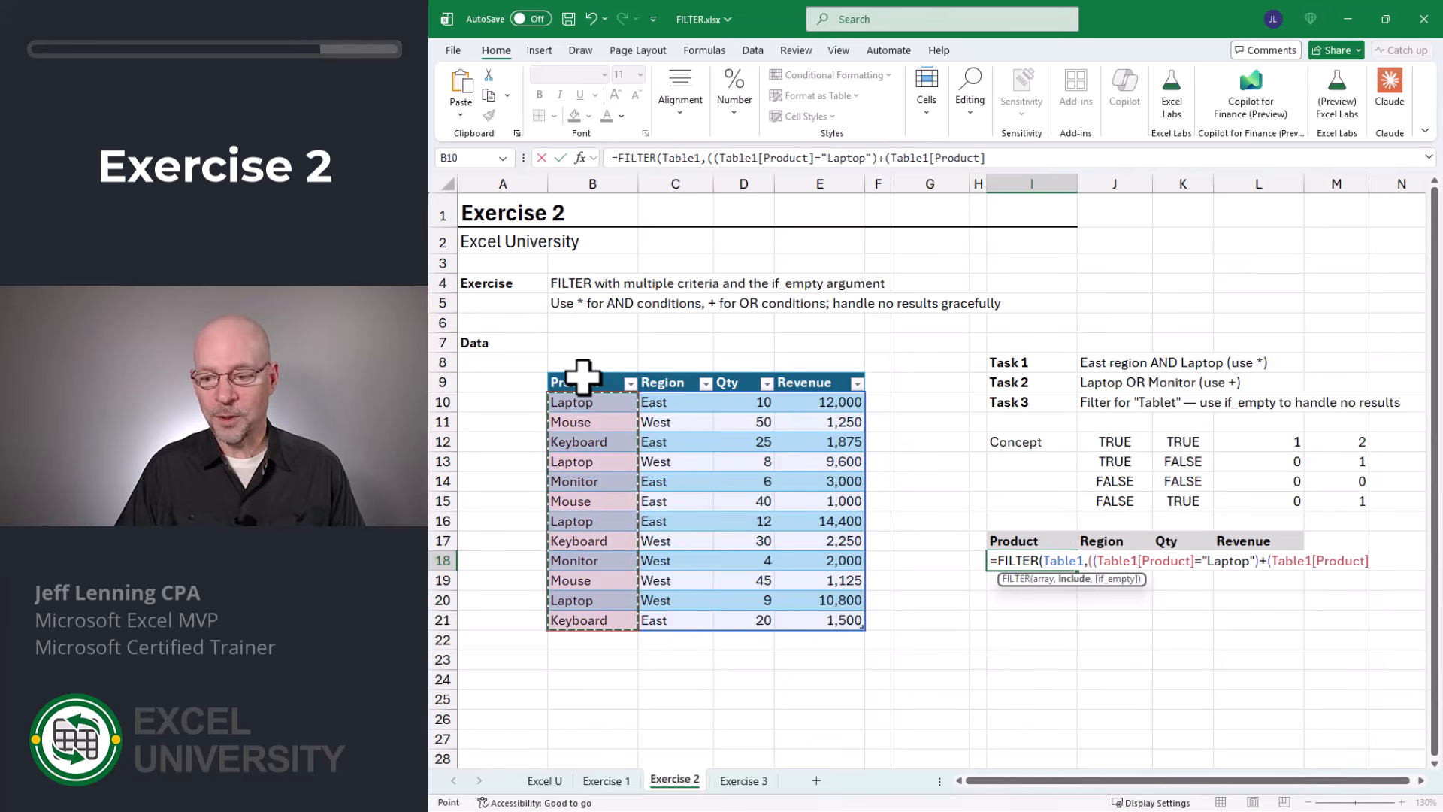
type("=\"Monitor")
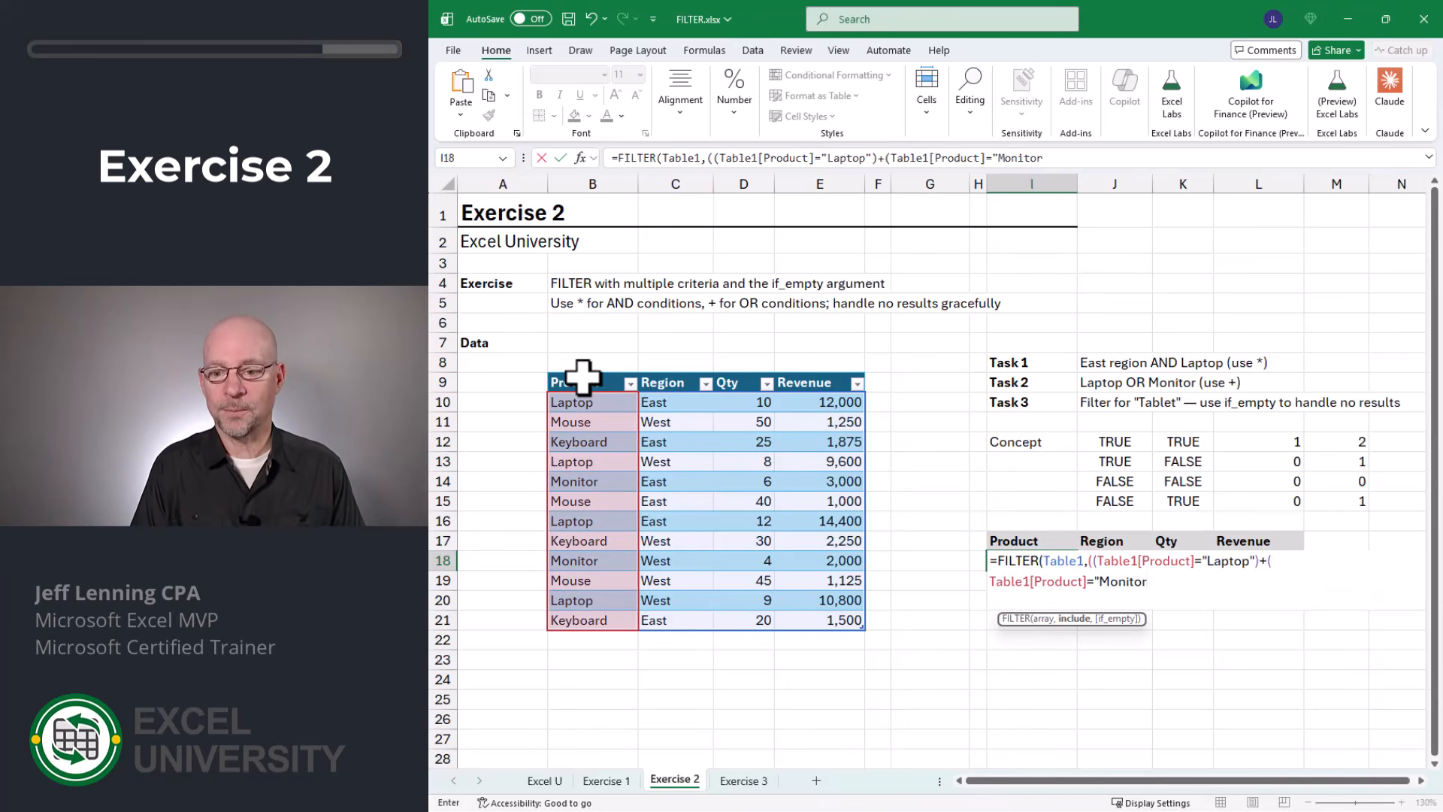
type("\"")
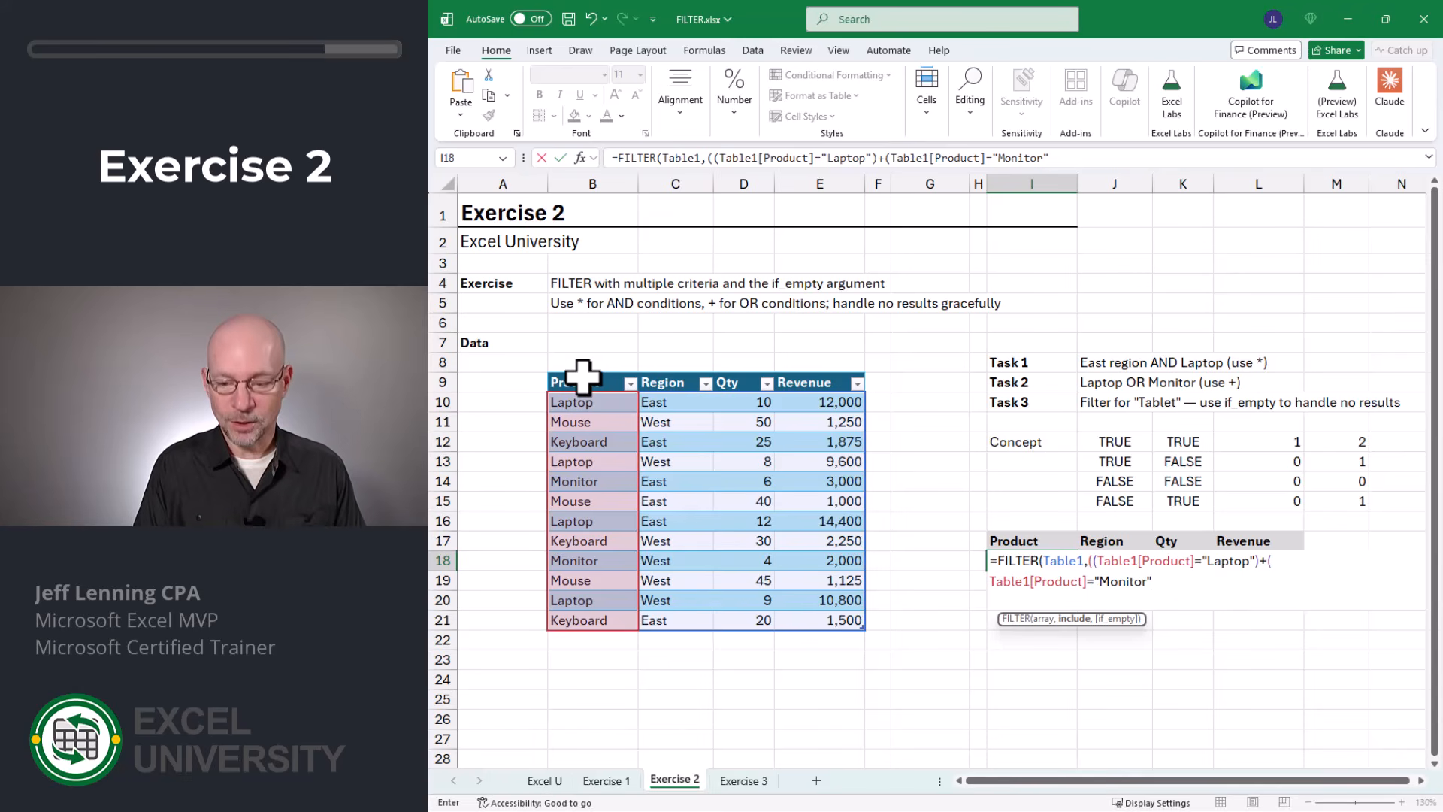
type(")")
type(")")
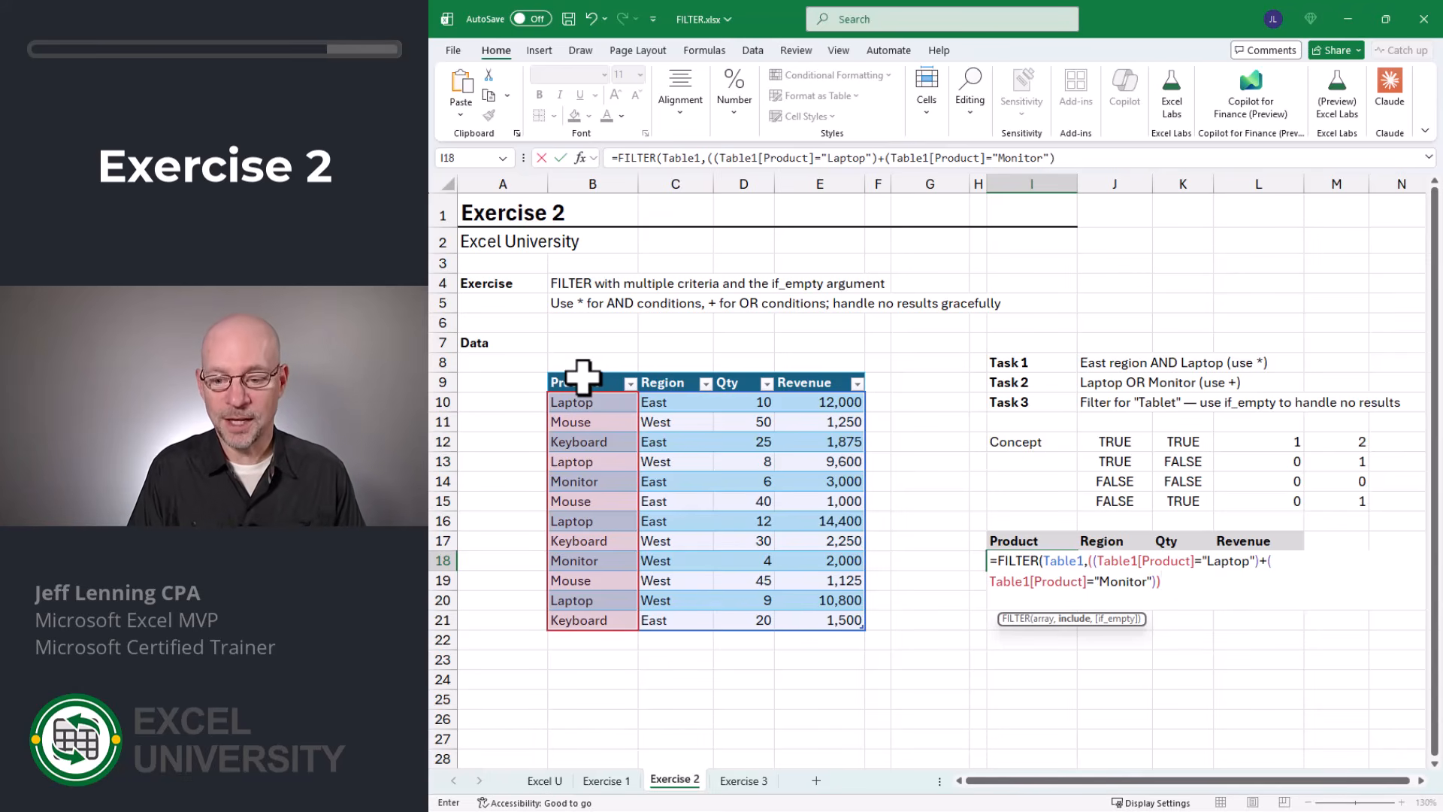
type(")")
key("Return")
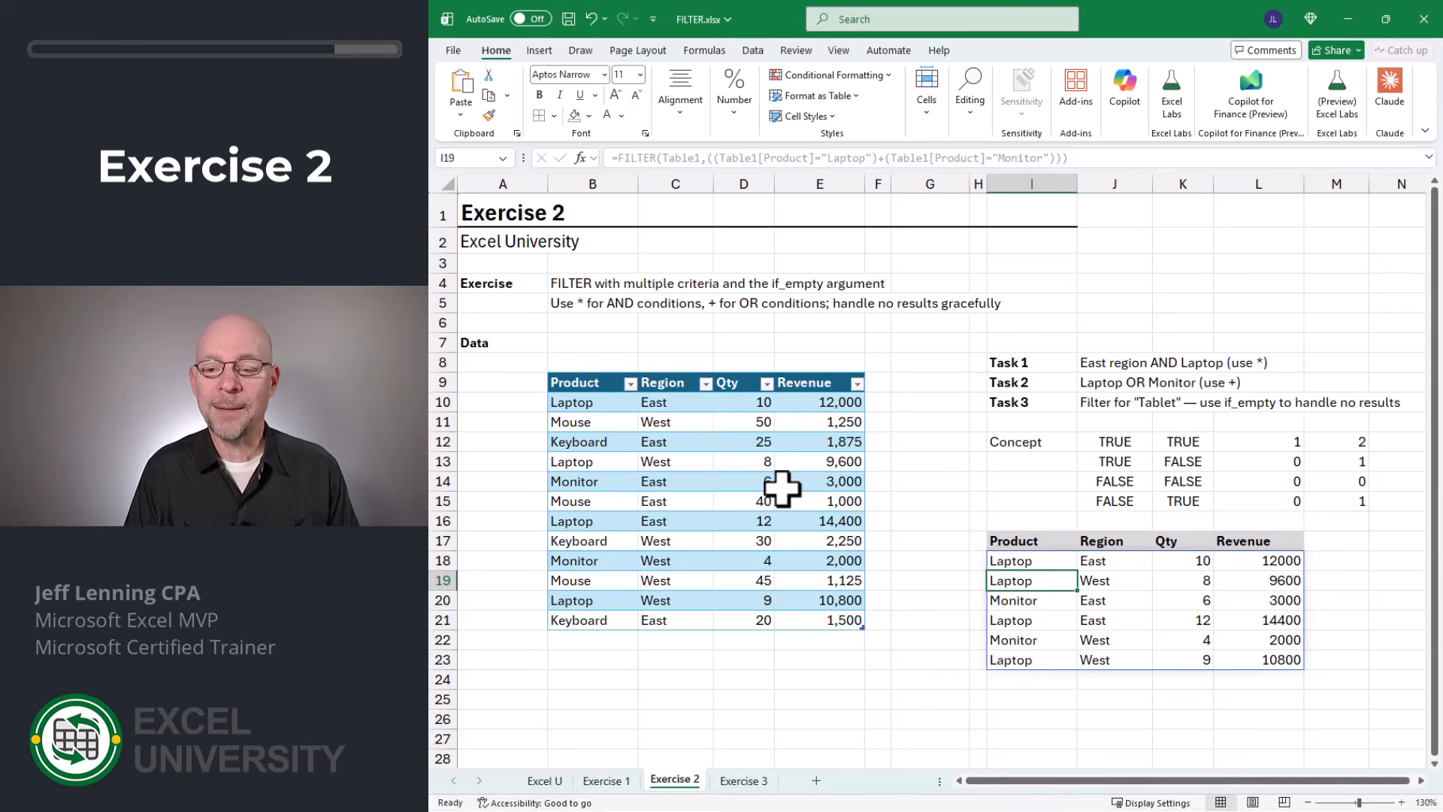
Clear I18 and enter a FILTER formula on Table1 with Table1[Product]="Tablet" as its include condition
key("Up")
key("Delete")
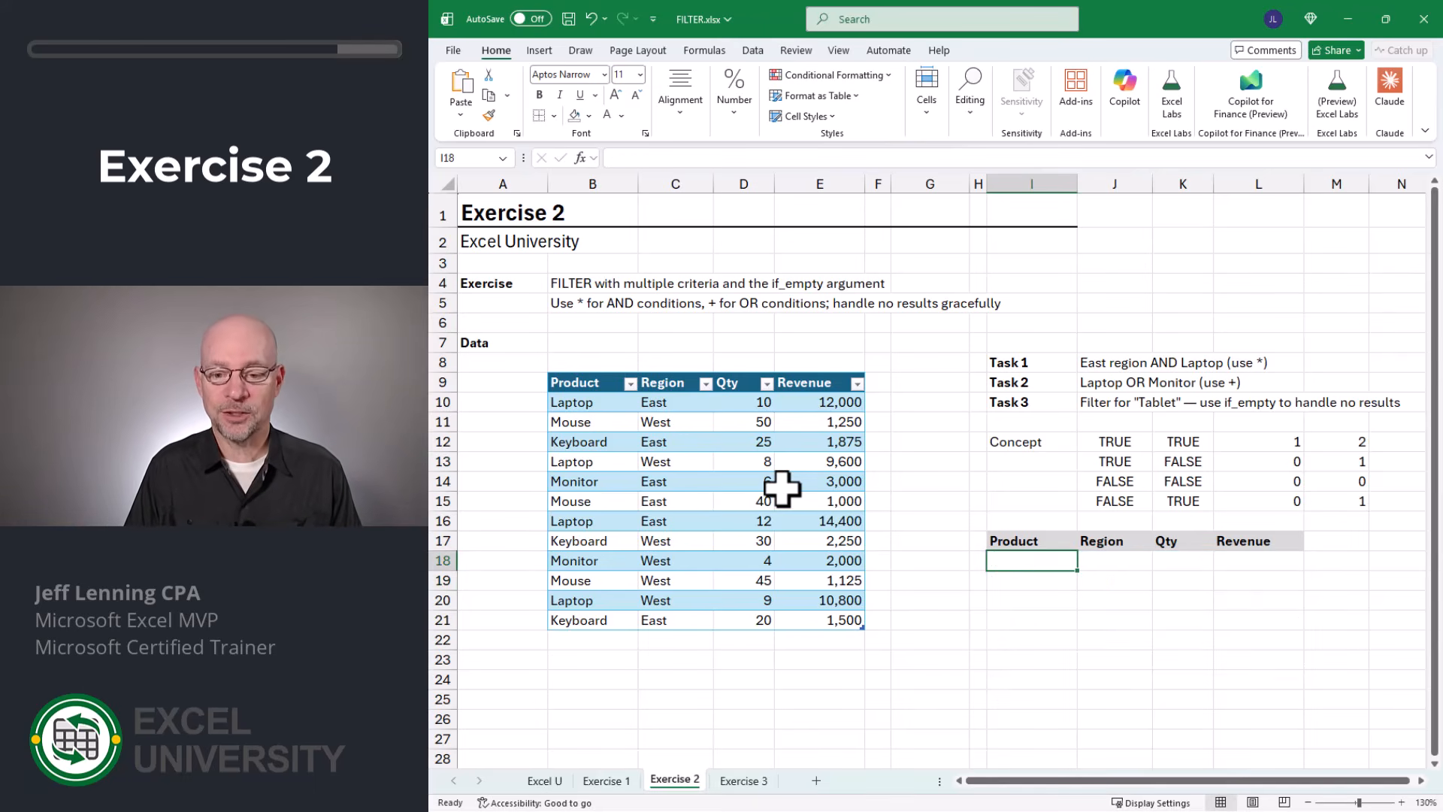
type("=FILTER(")
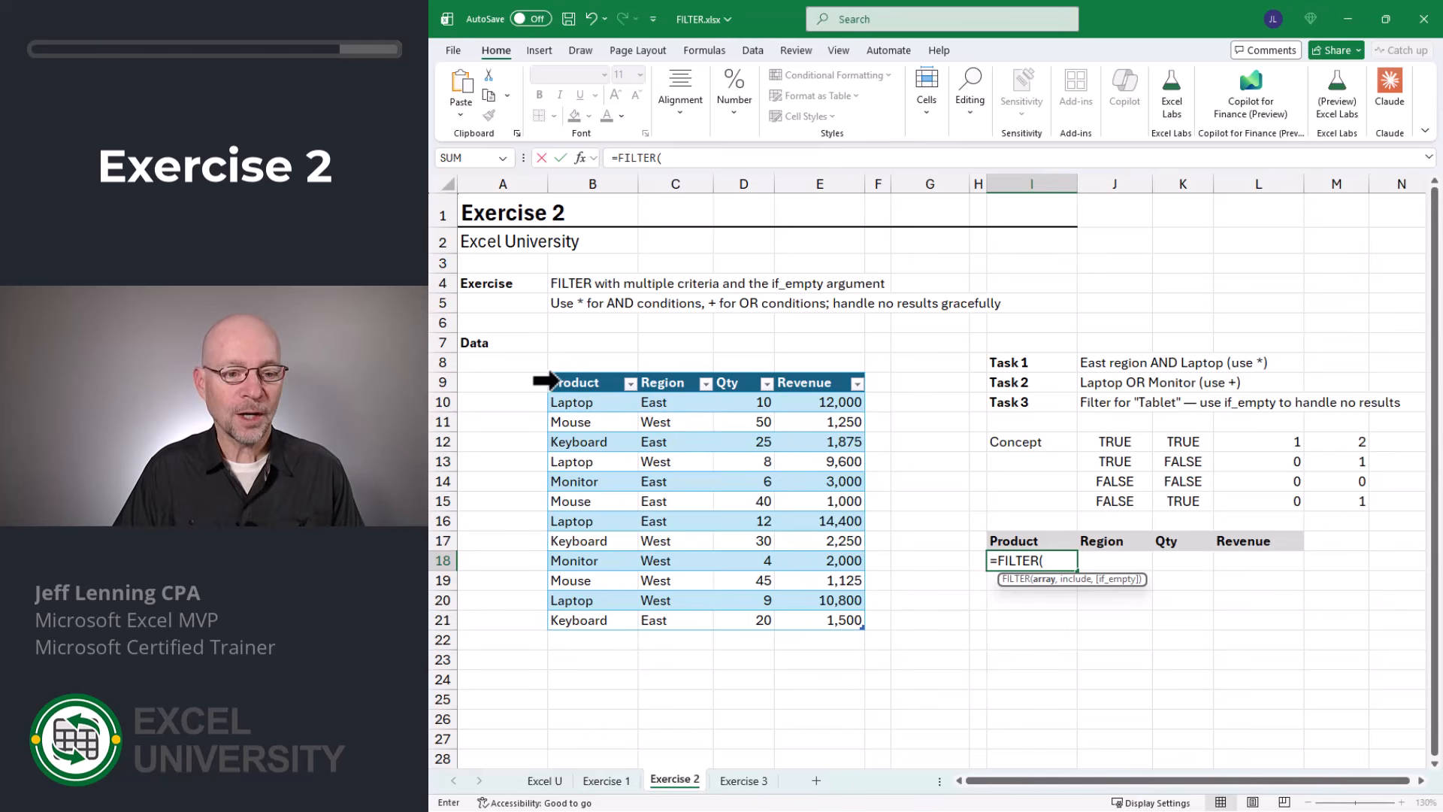
left_click(548, 384)
type(",")
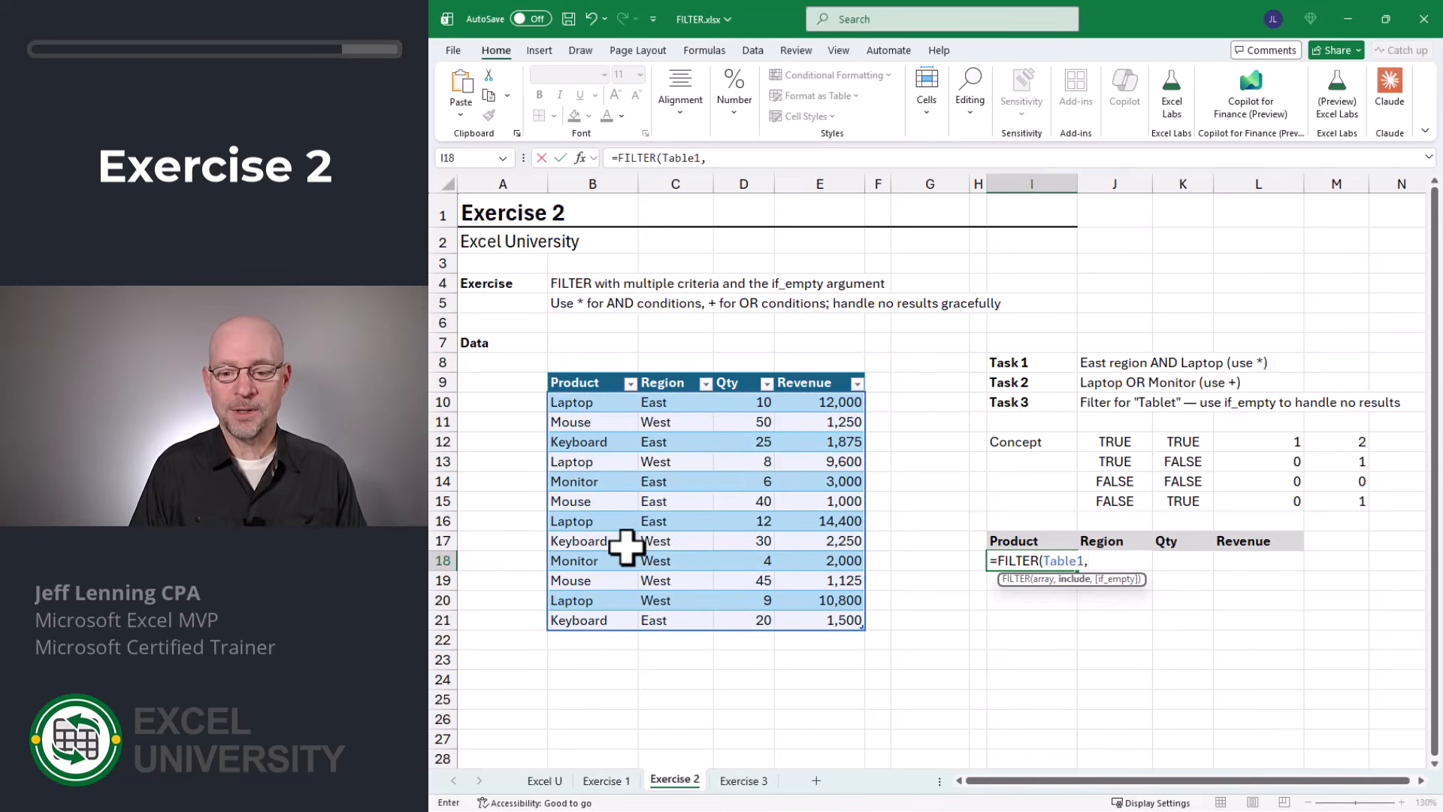
left_click(598, 376)
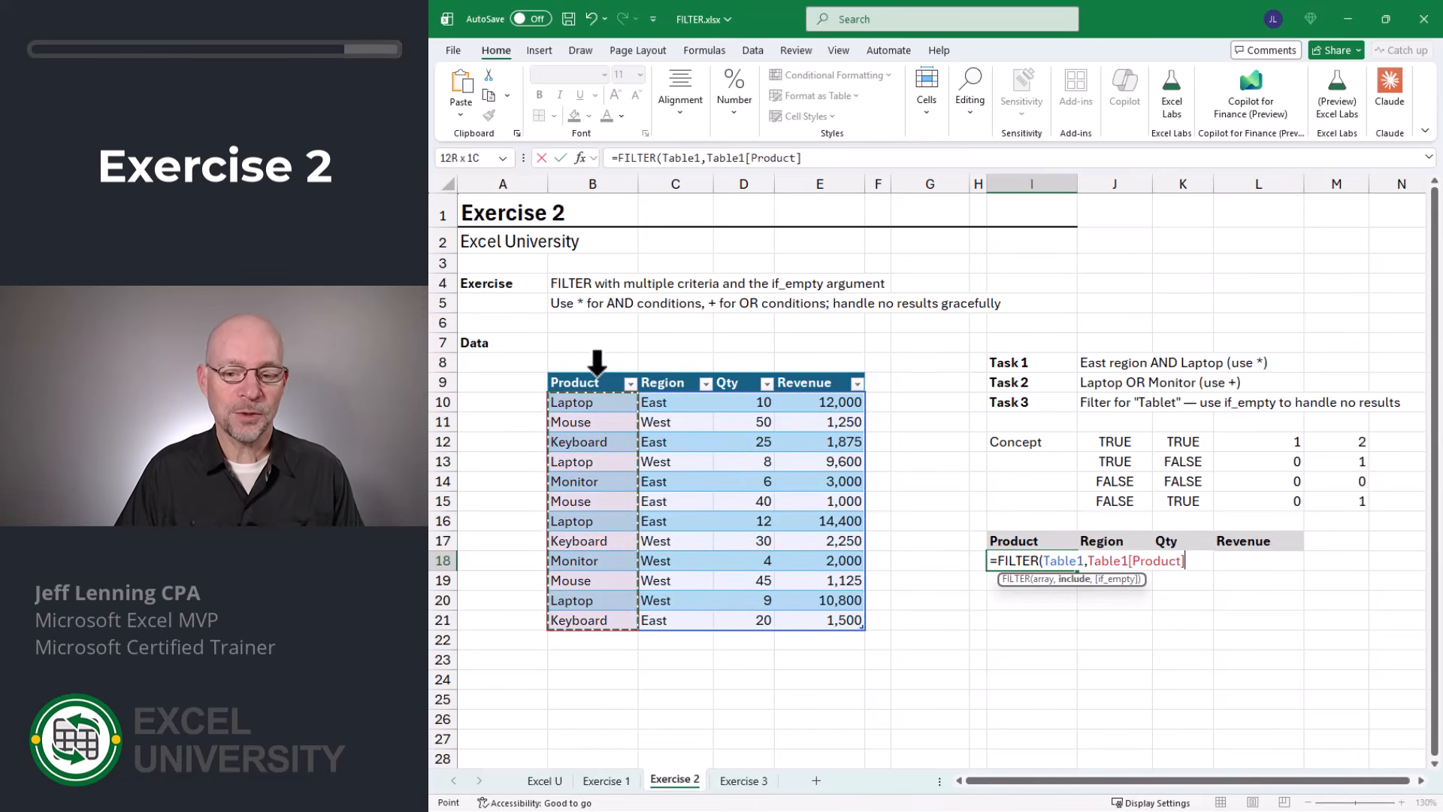
type("=\"")
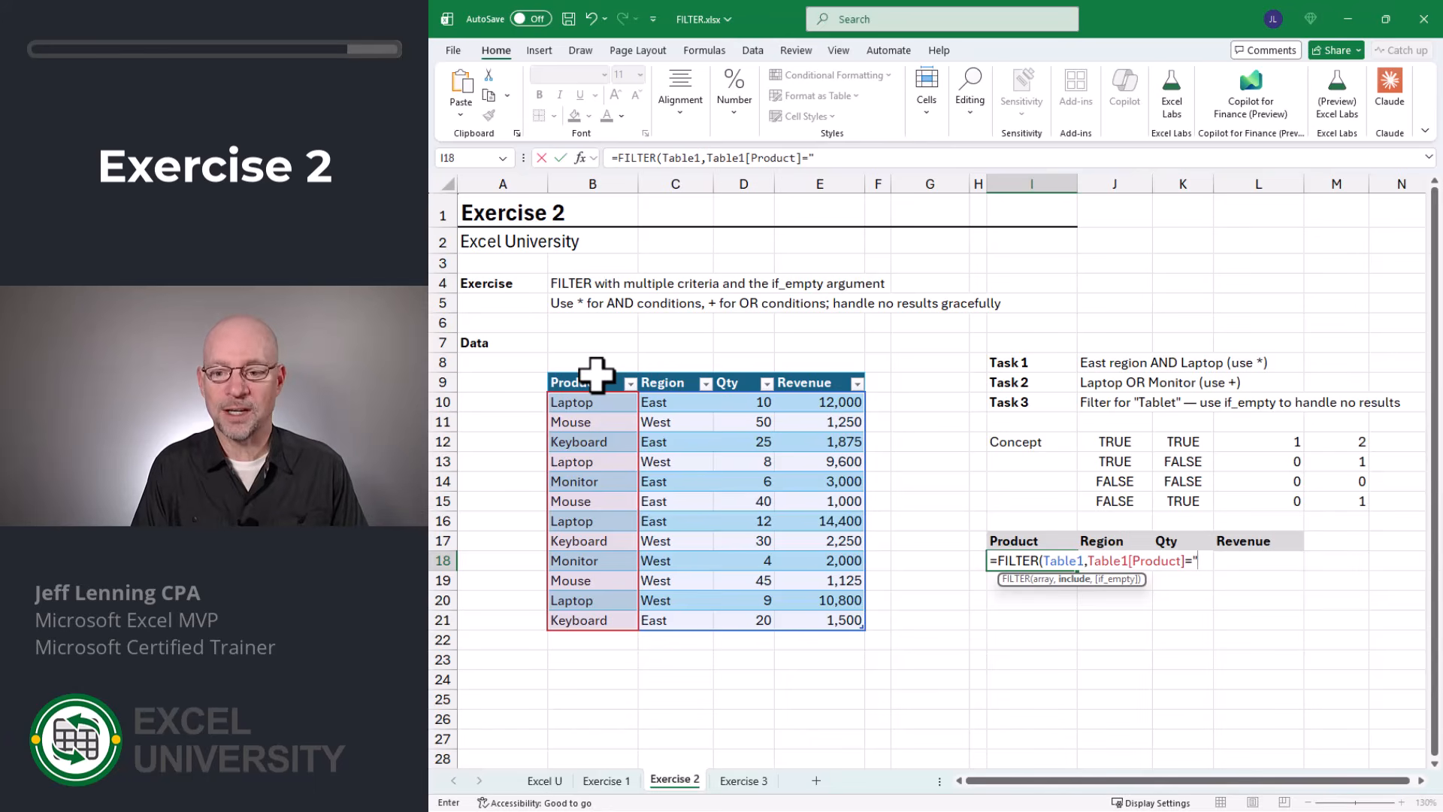
type("Tablet\"")
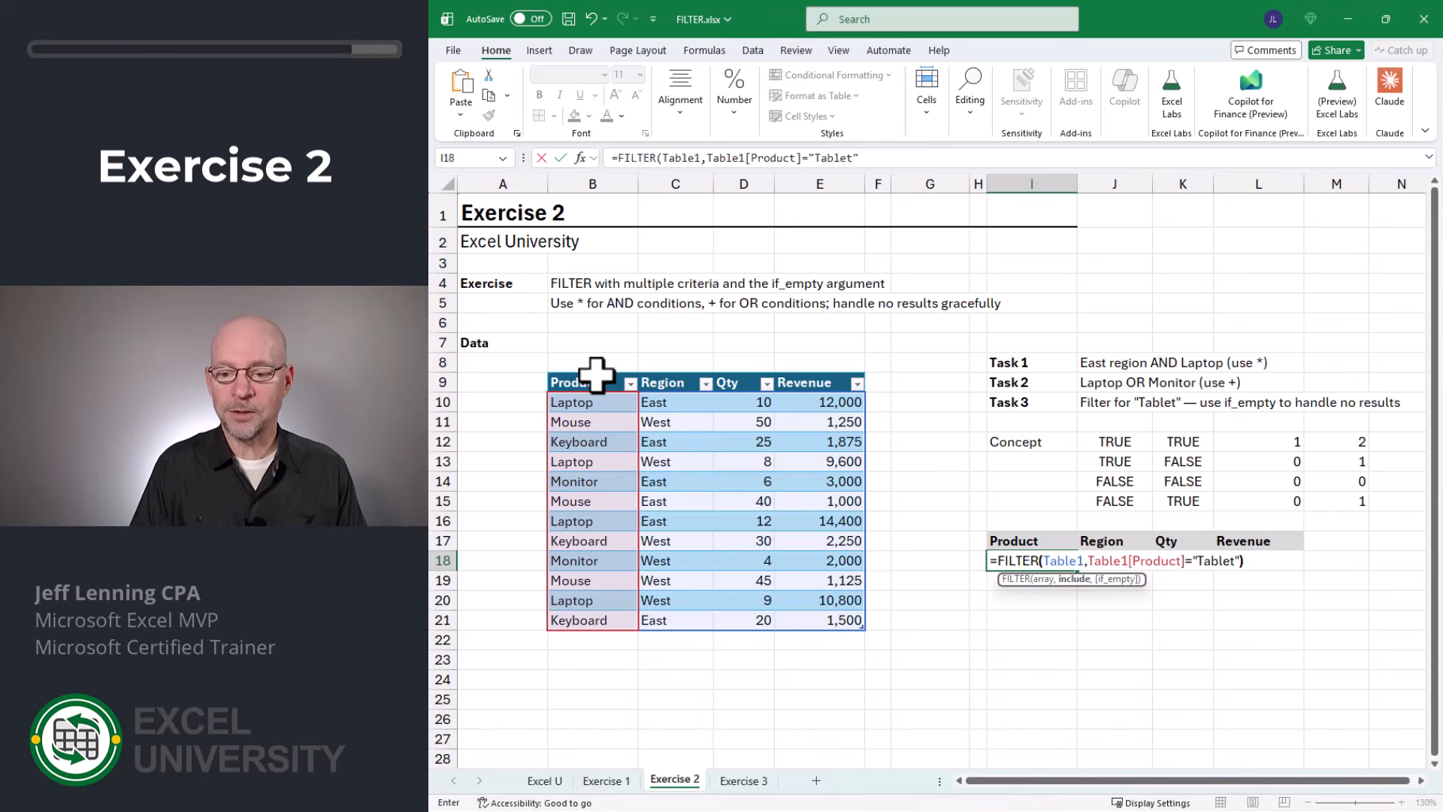
key("Return")
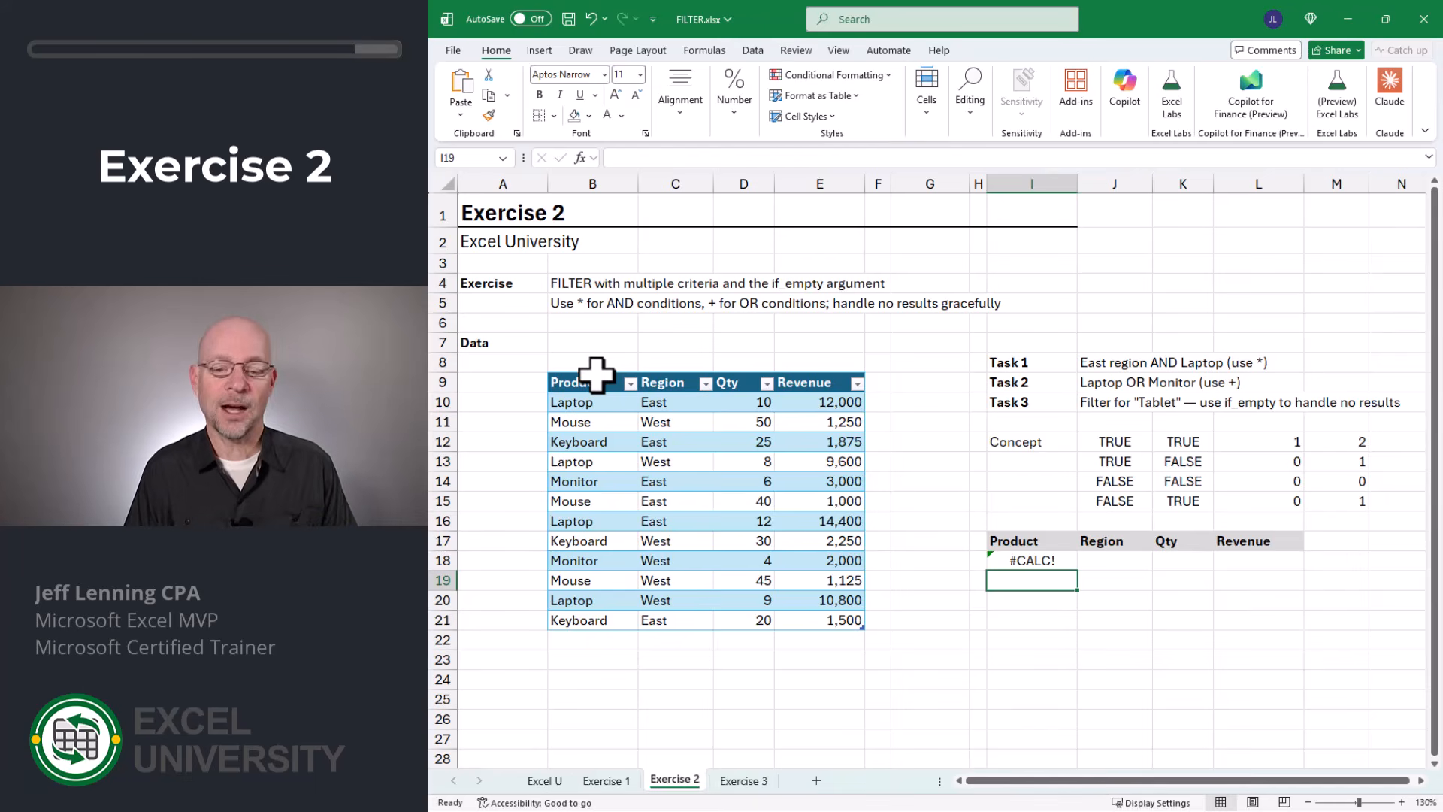
Add "none" as the if_empty argument of the FILTER formula in I18
key("Up")
key("F2")
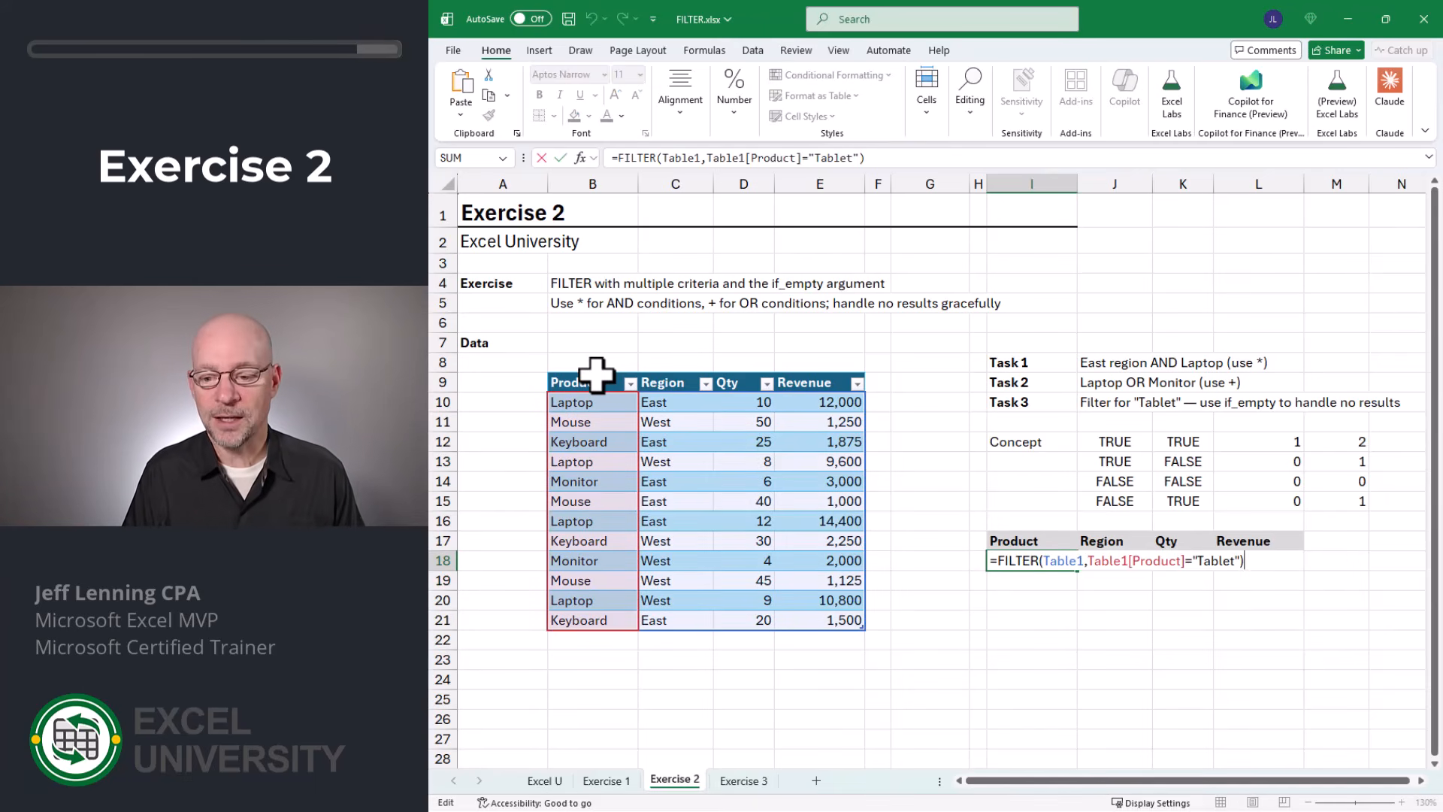
key("Left")
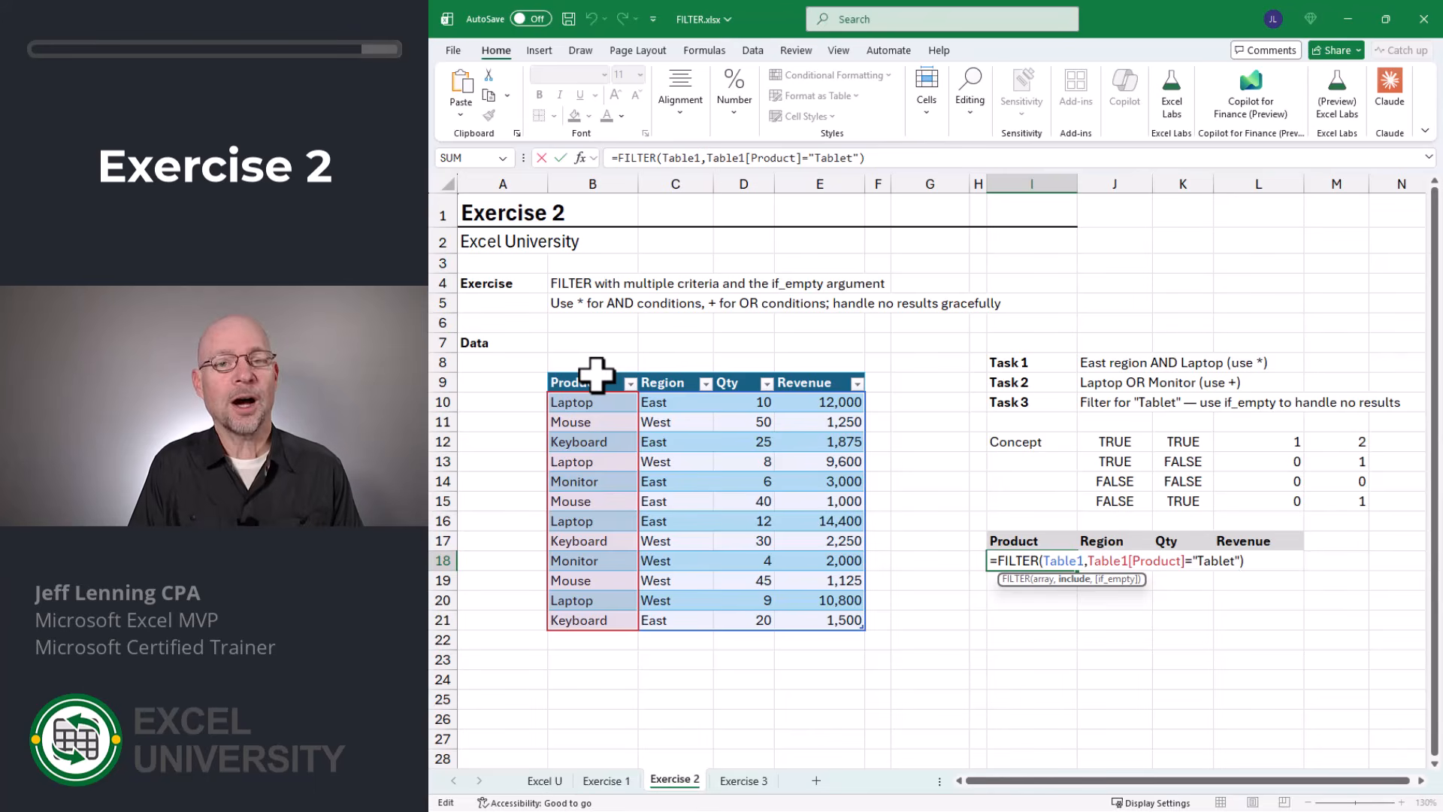
type(",")
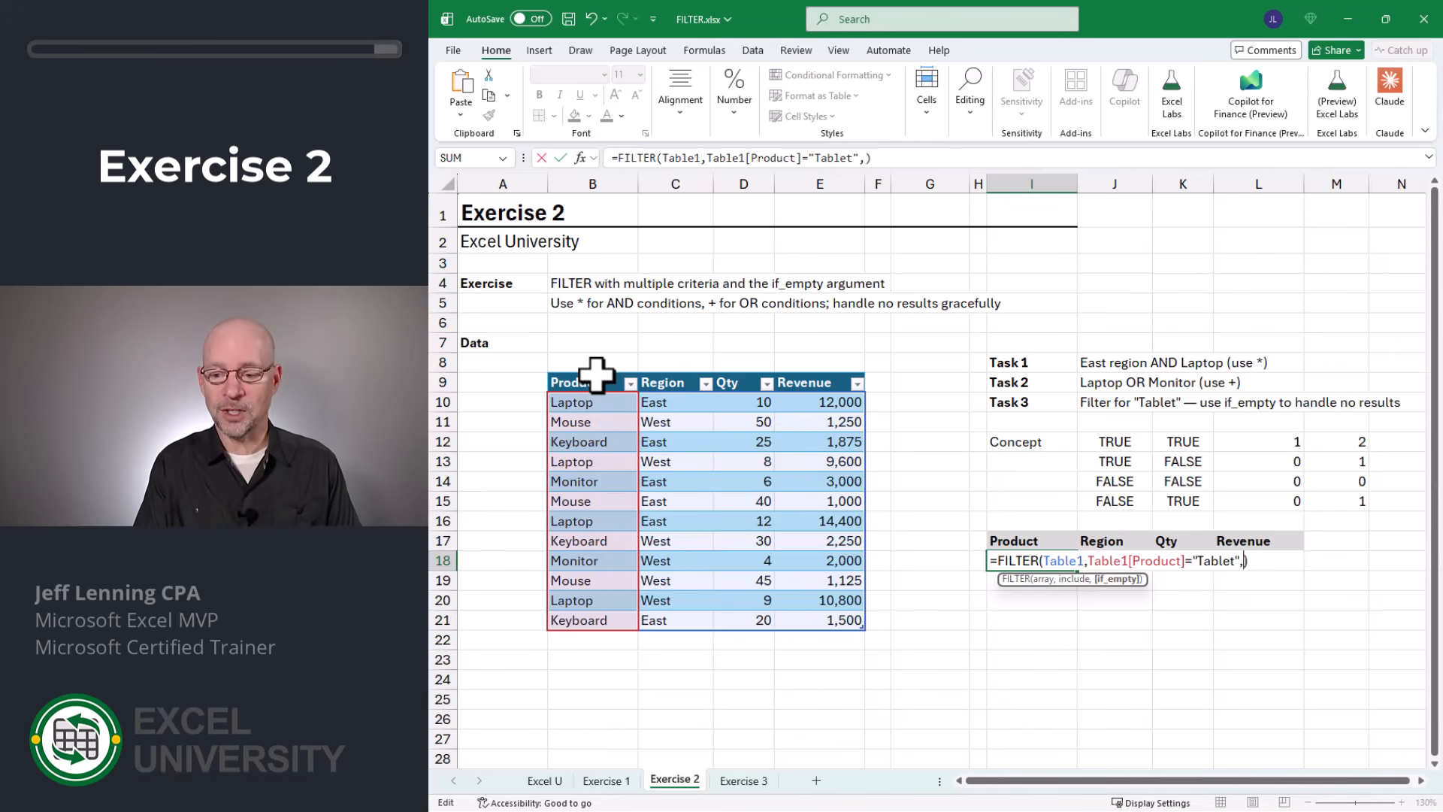
type("\"none\"")
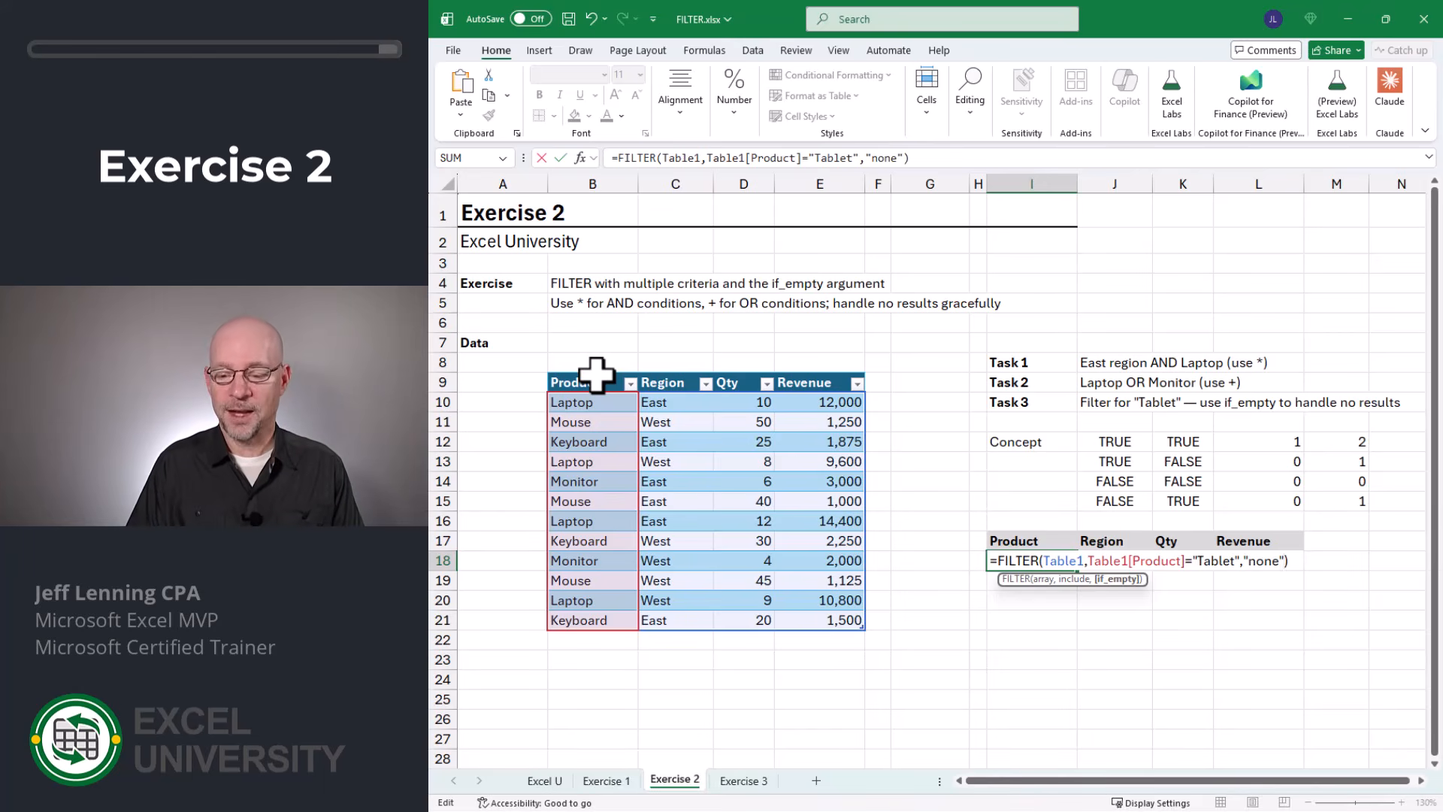
type(")")
key("Return")
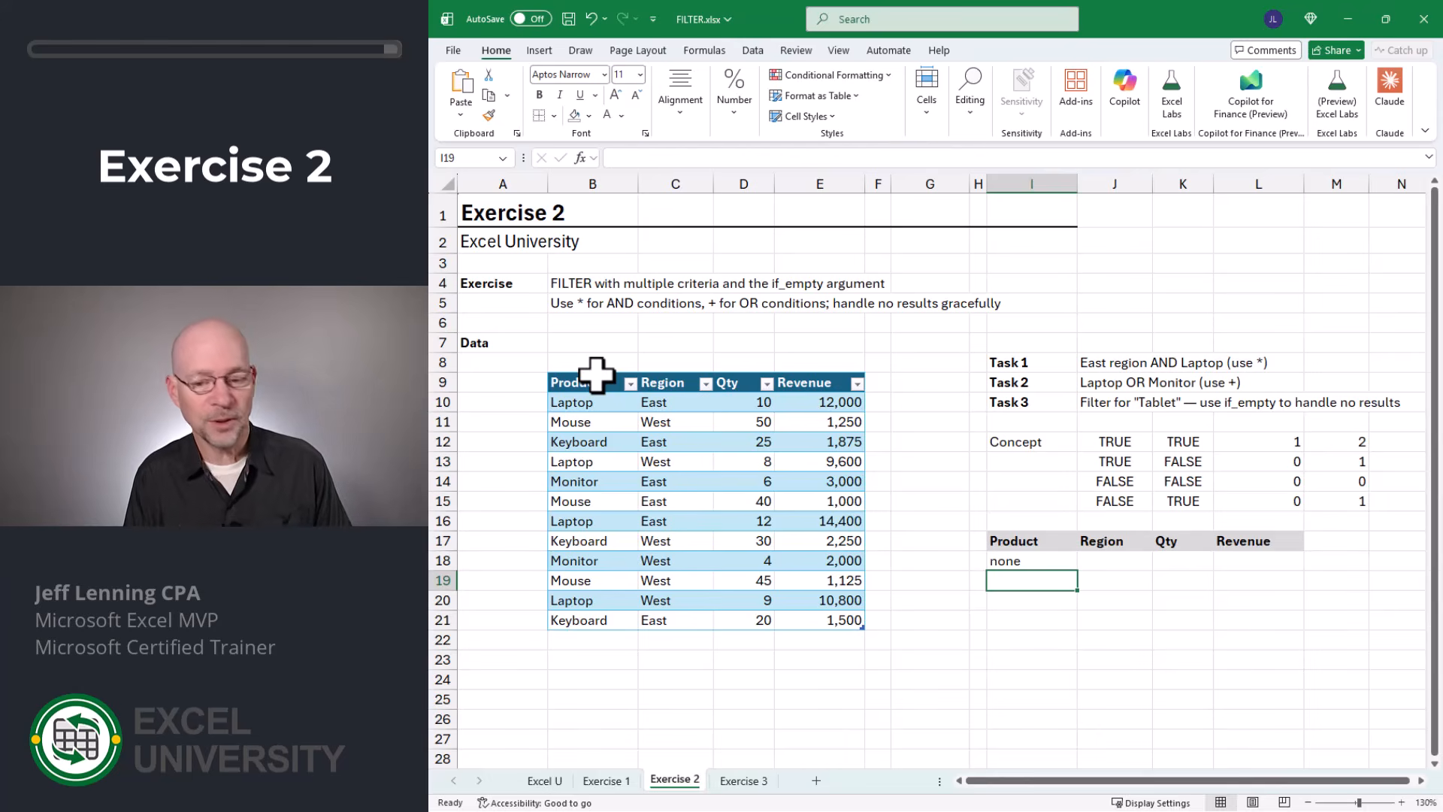
key("Up")
key("F2")
key("Escape")
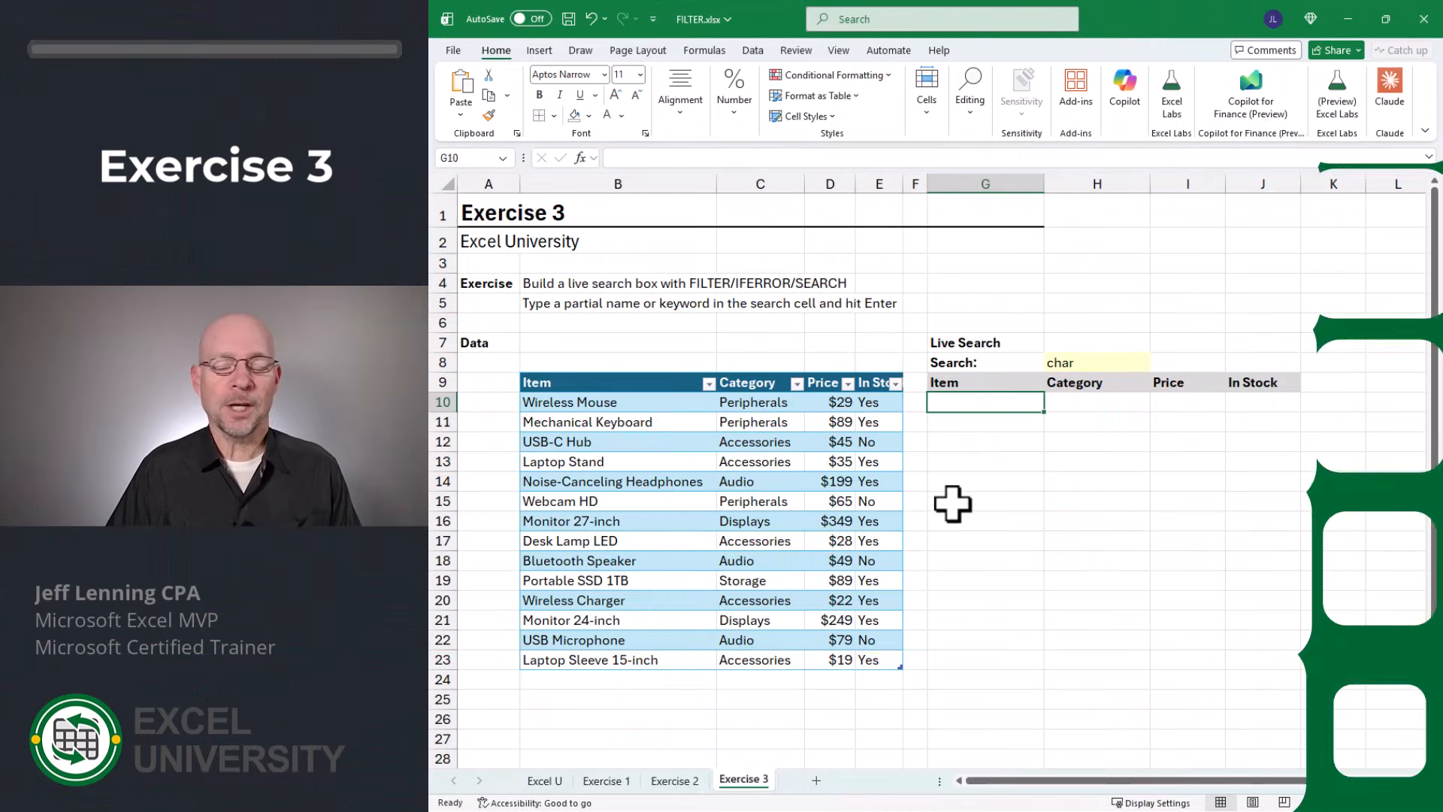
On the Exercise 3 sheet, enter =SEARCH(H8,Table2[Item]) in G10 to look for the search keyword in every item name
left_click(1069, 362)
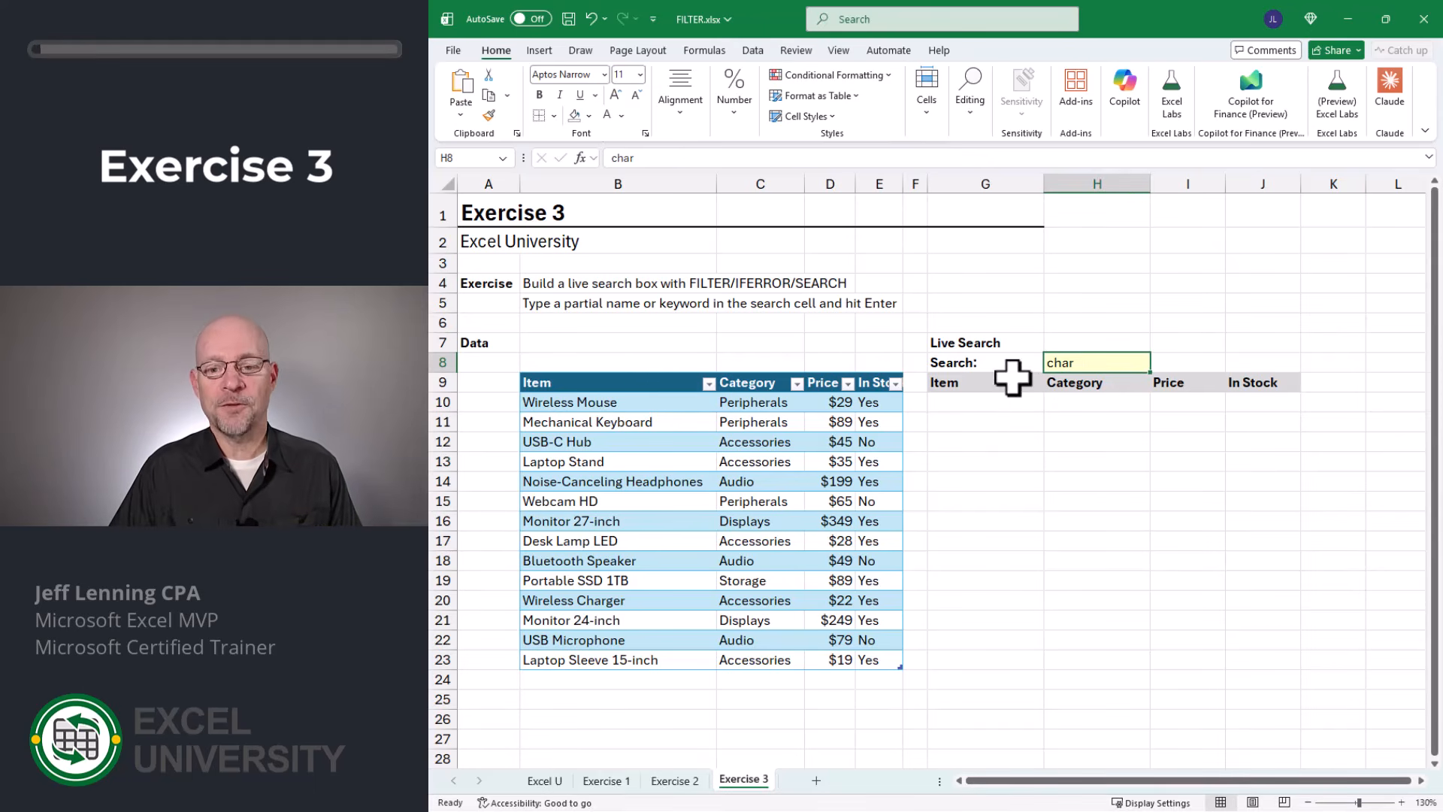
left_click_drag(621, 402, 614, 660)
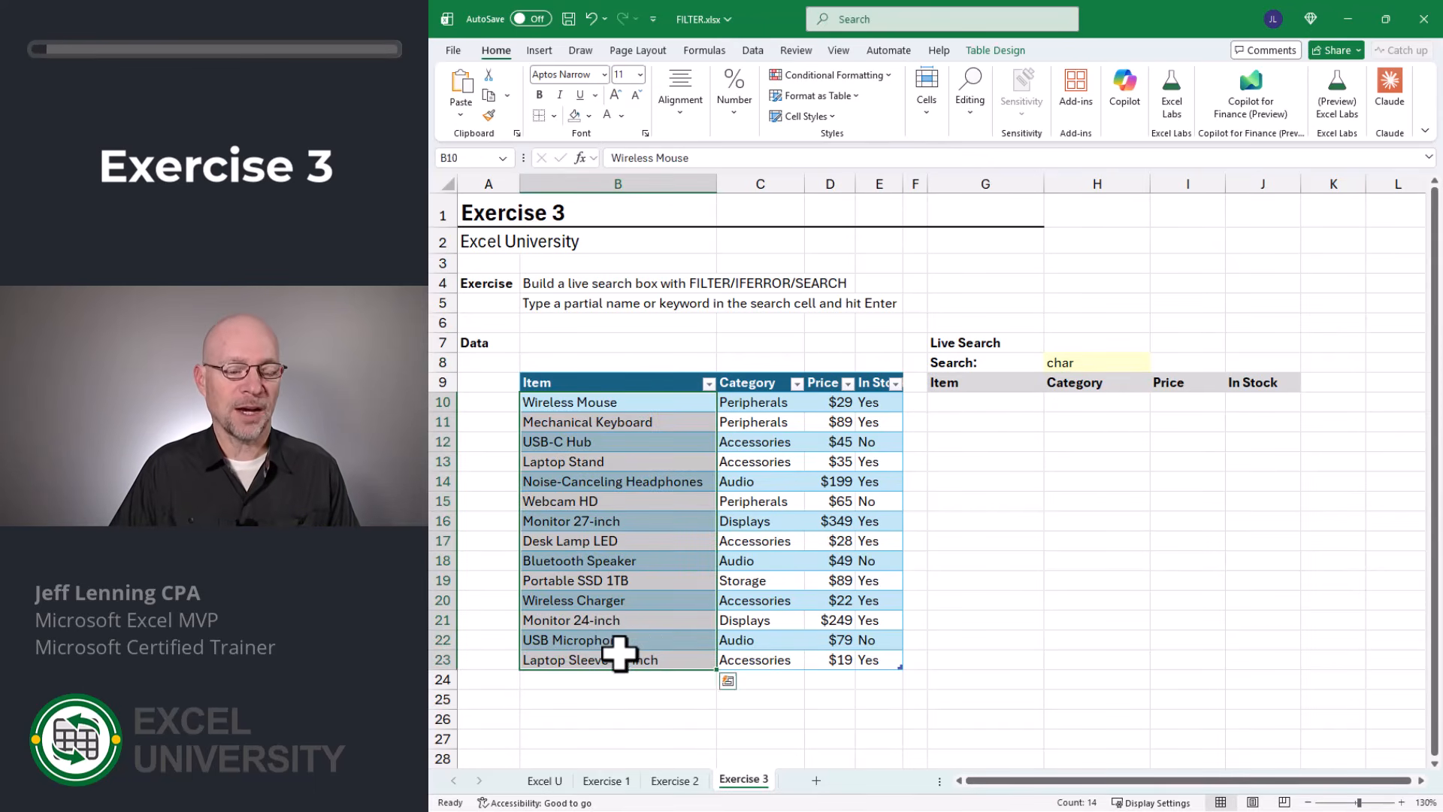
left_click_drag(943, 402, 1066, 579)
left_click(985, 404)
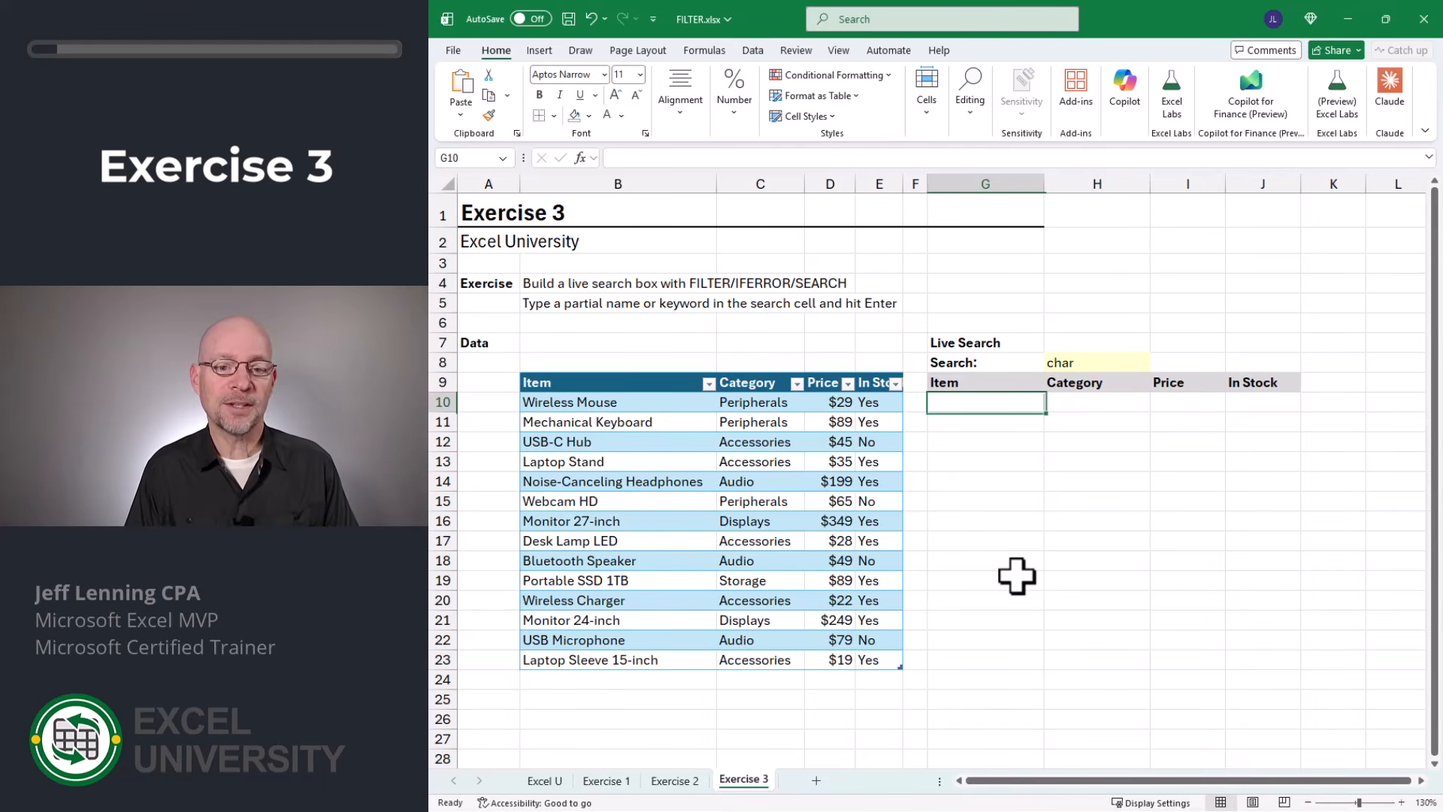
type("=sear")
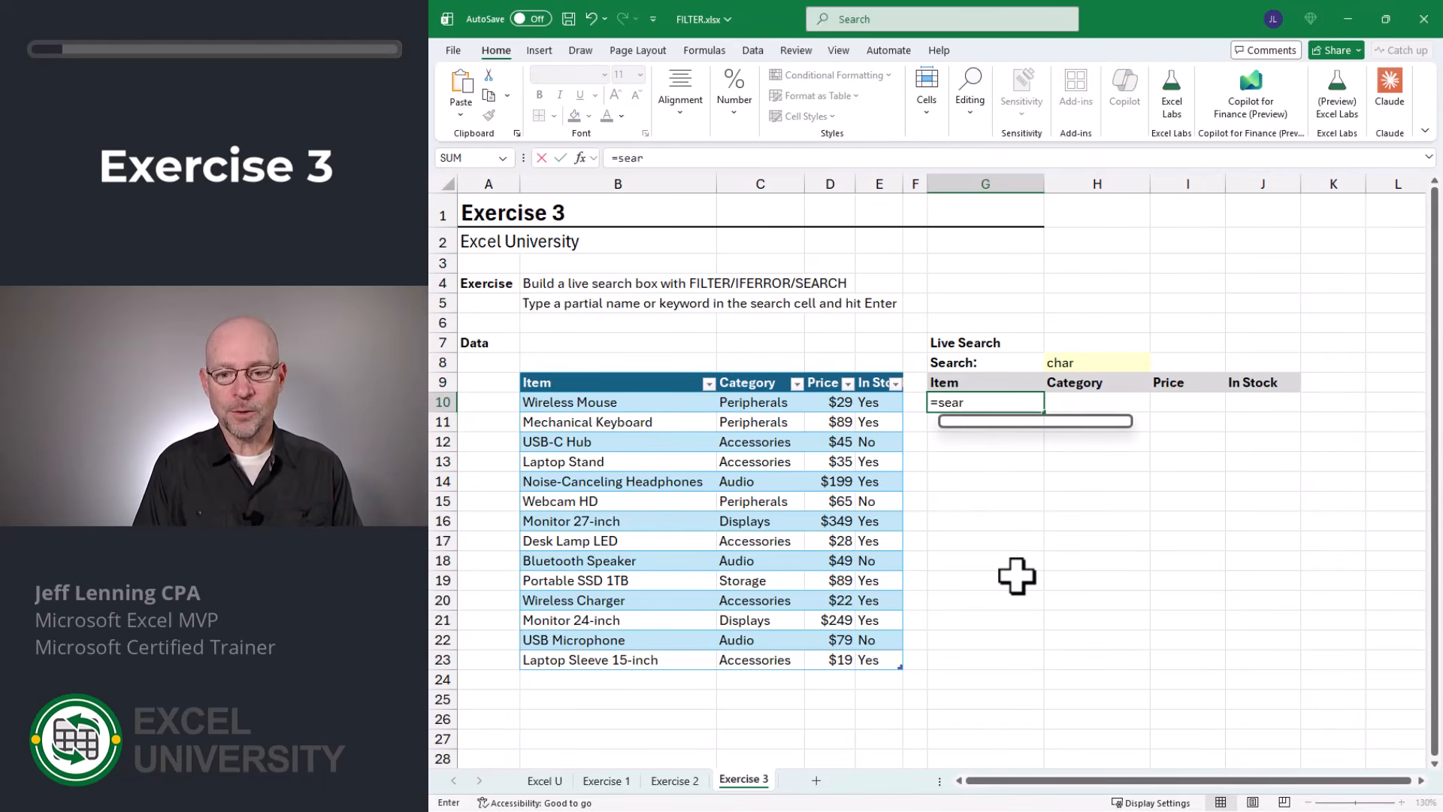
key("Tab")
left_click(1063, 364)
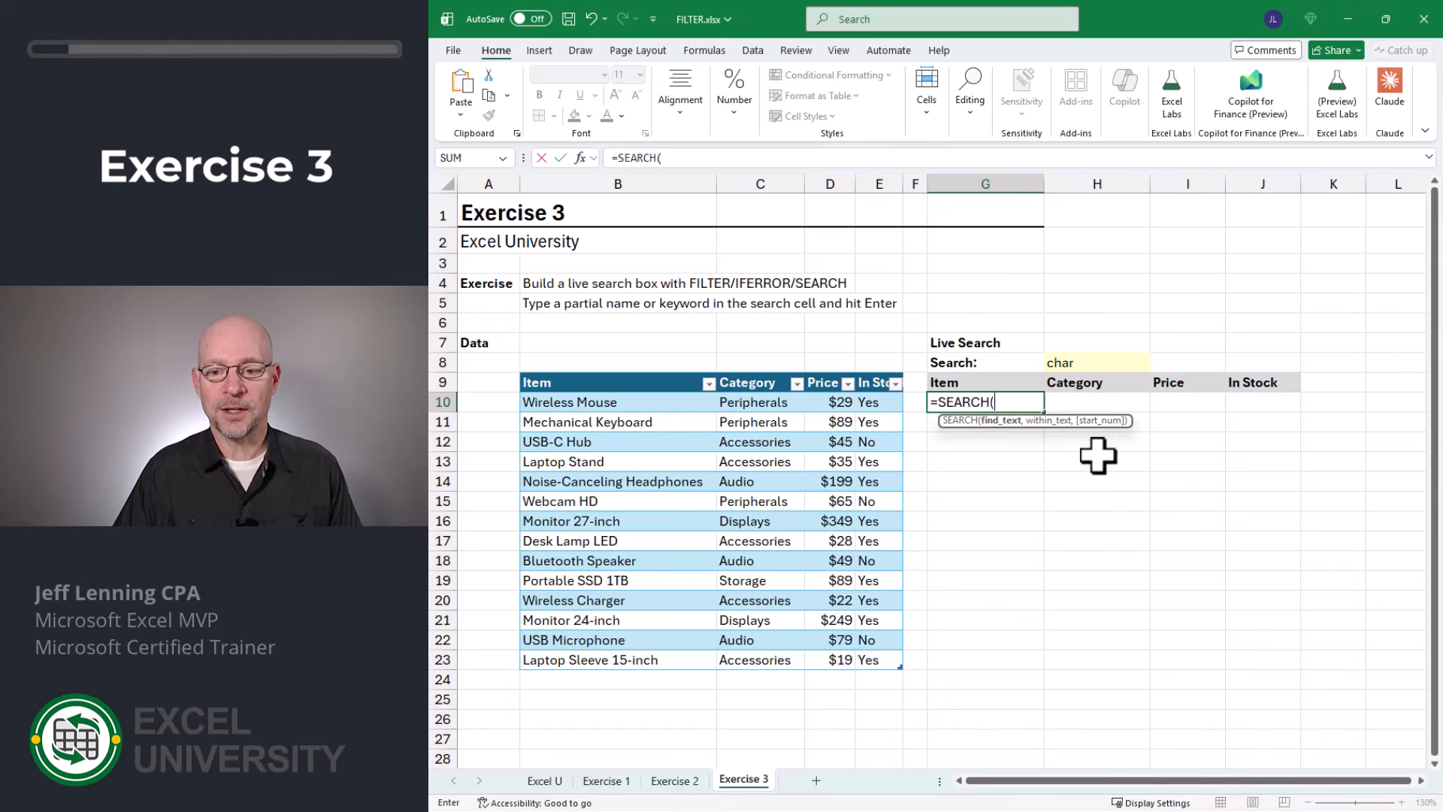
type(",")
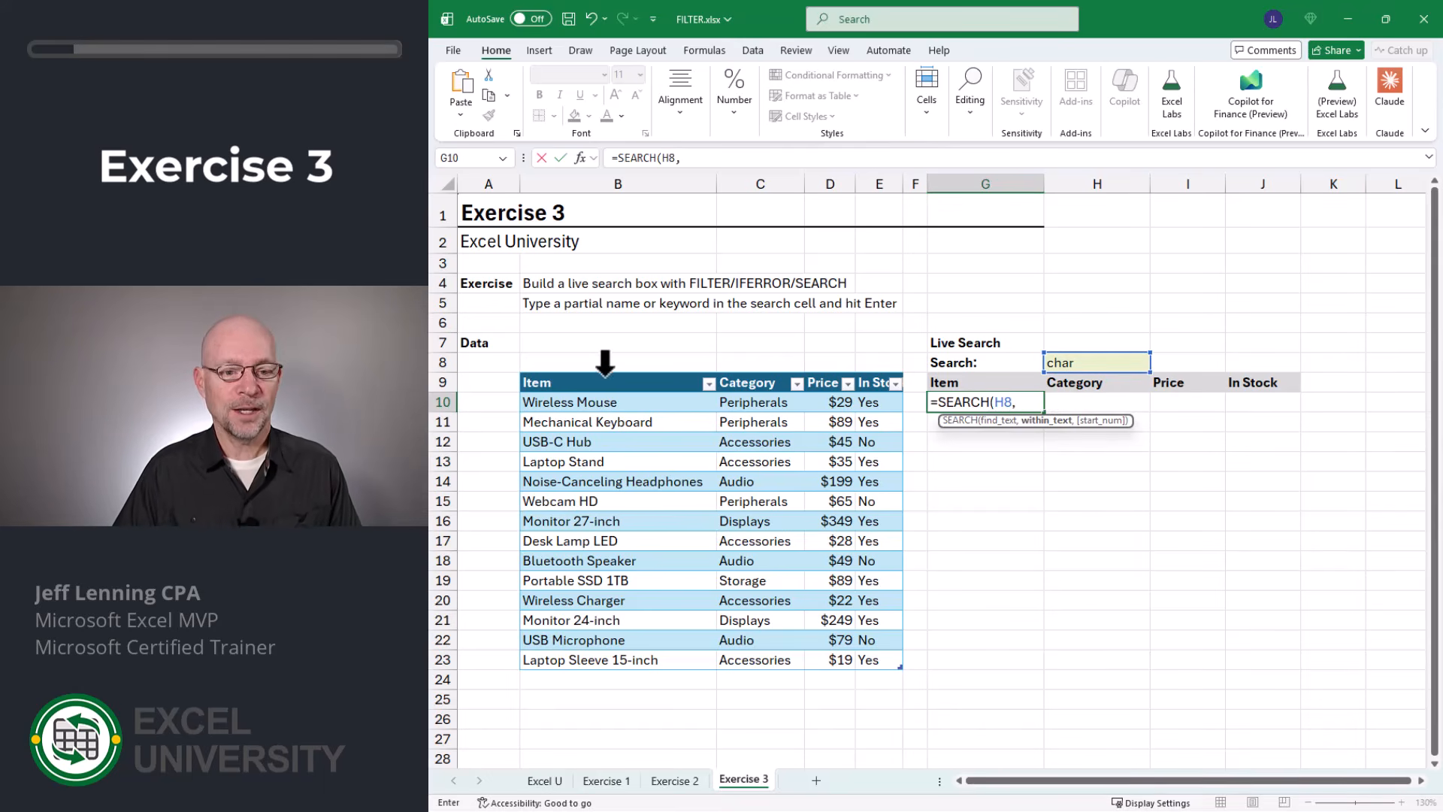
left_click(606, 375)
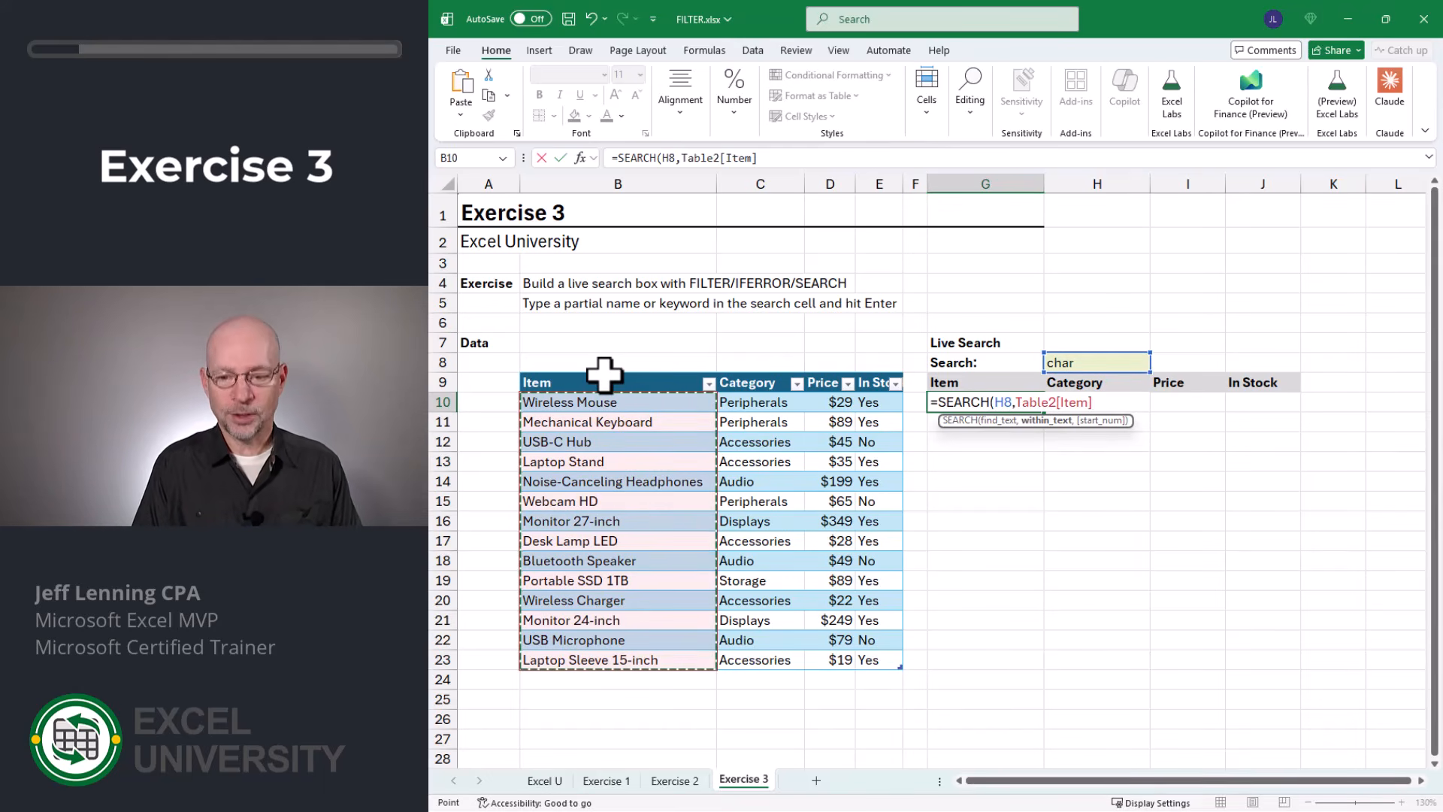
key("Return")
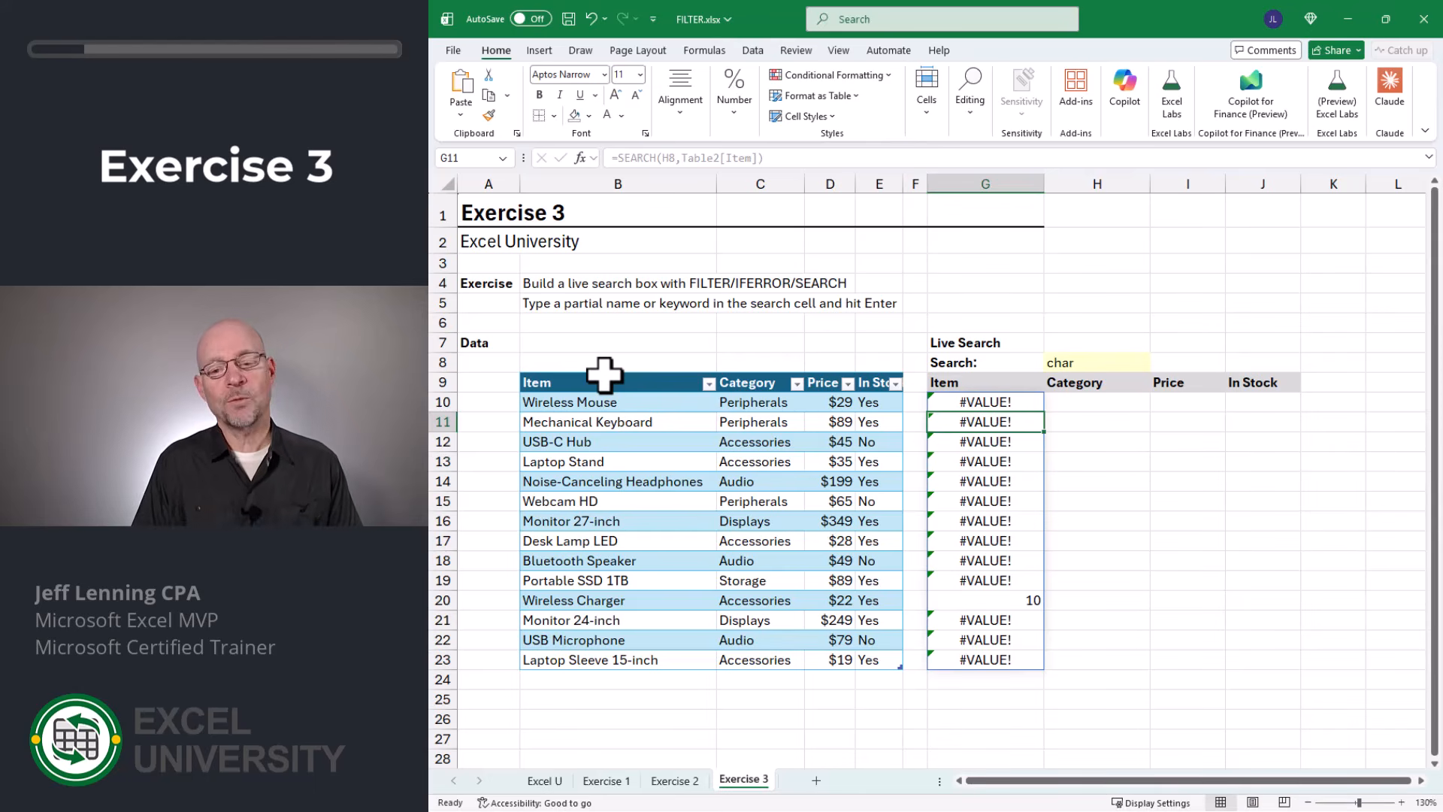
Wrap the SEARCH formula in G10 in IFERROR with 0 as the value for errors
left_click_drag(1014, 399, 1013, 582)
left_click(1011, 598)
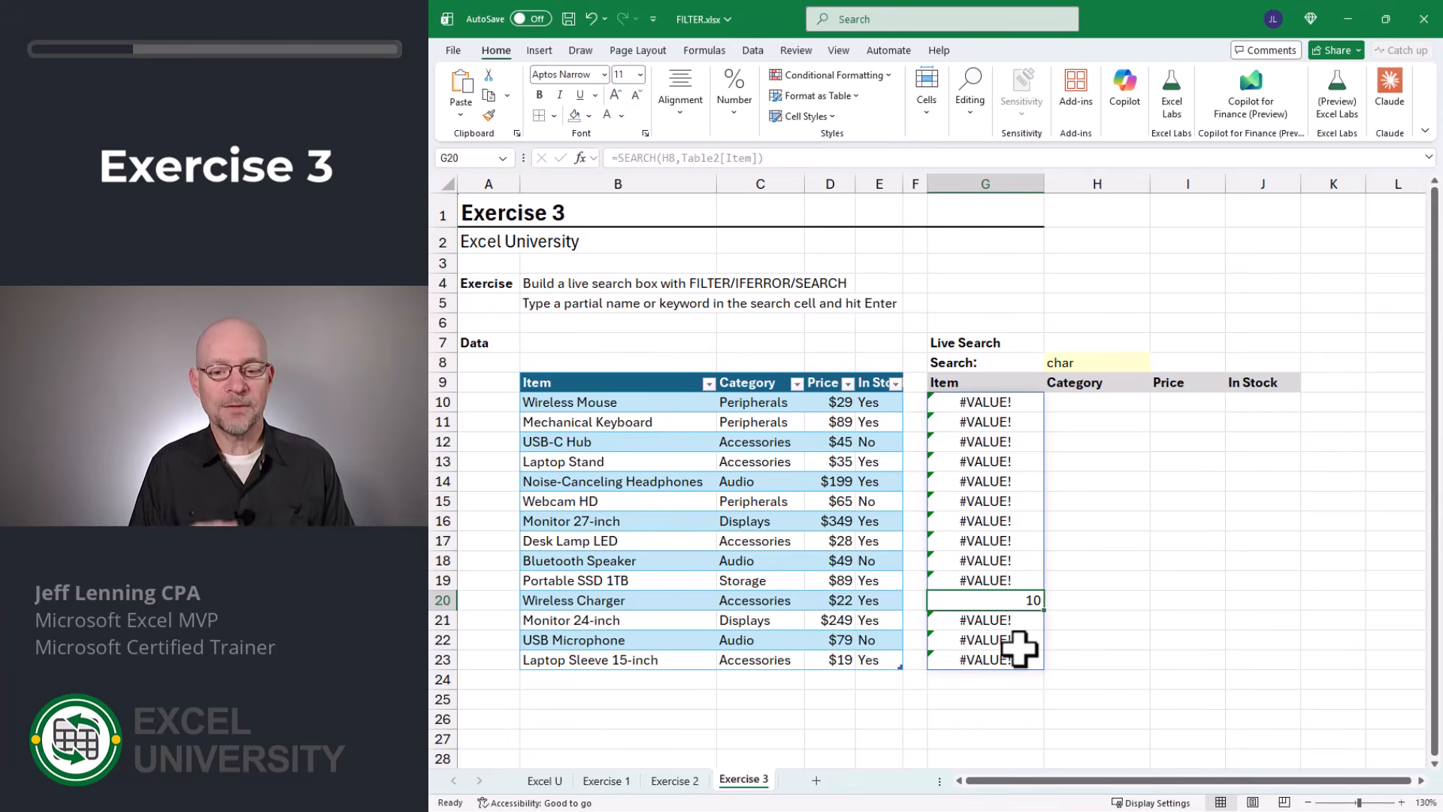
left_click(1005, 400)
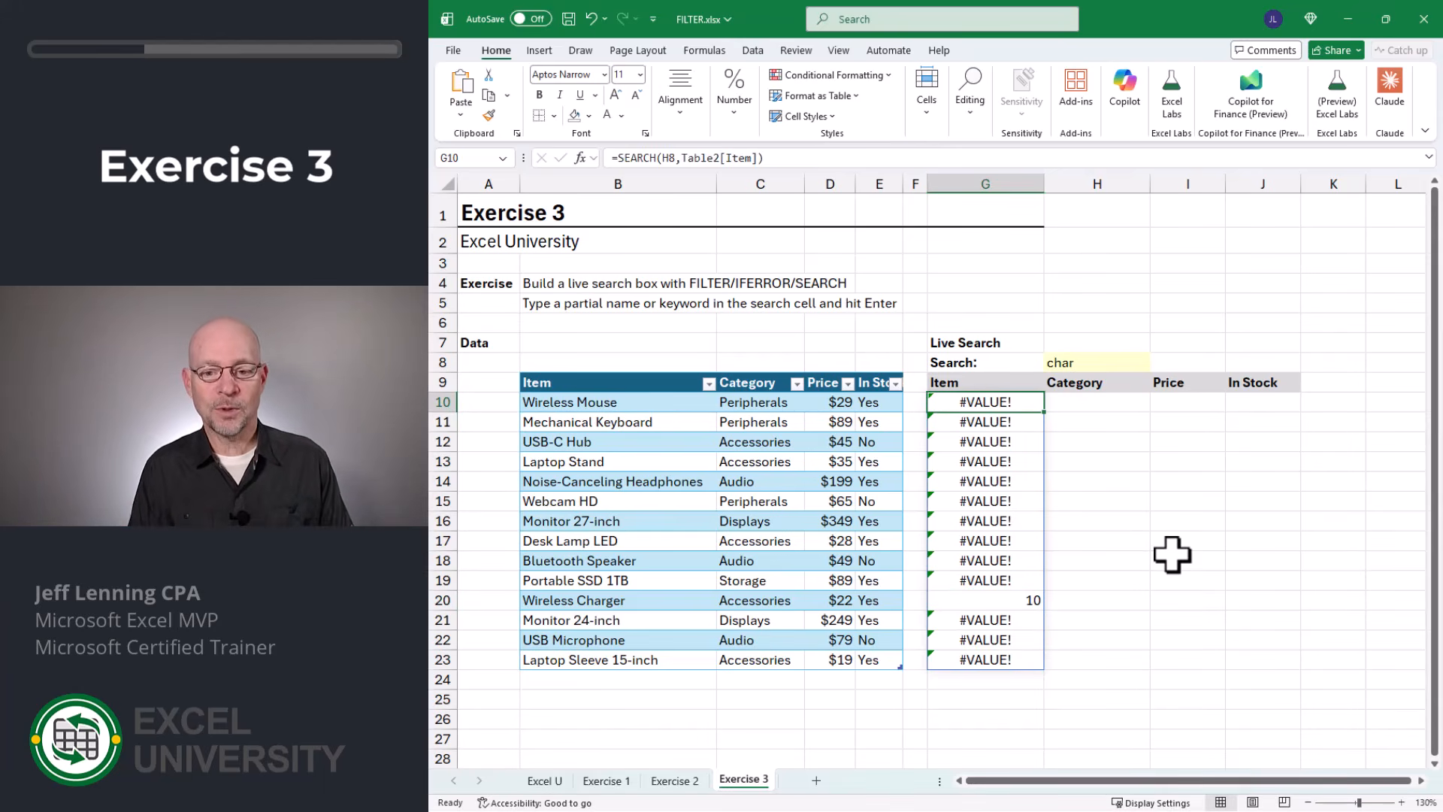
key("F2")
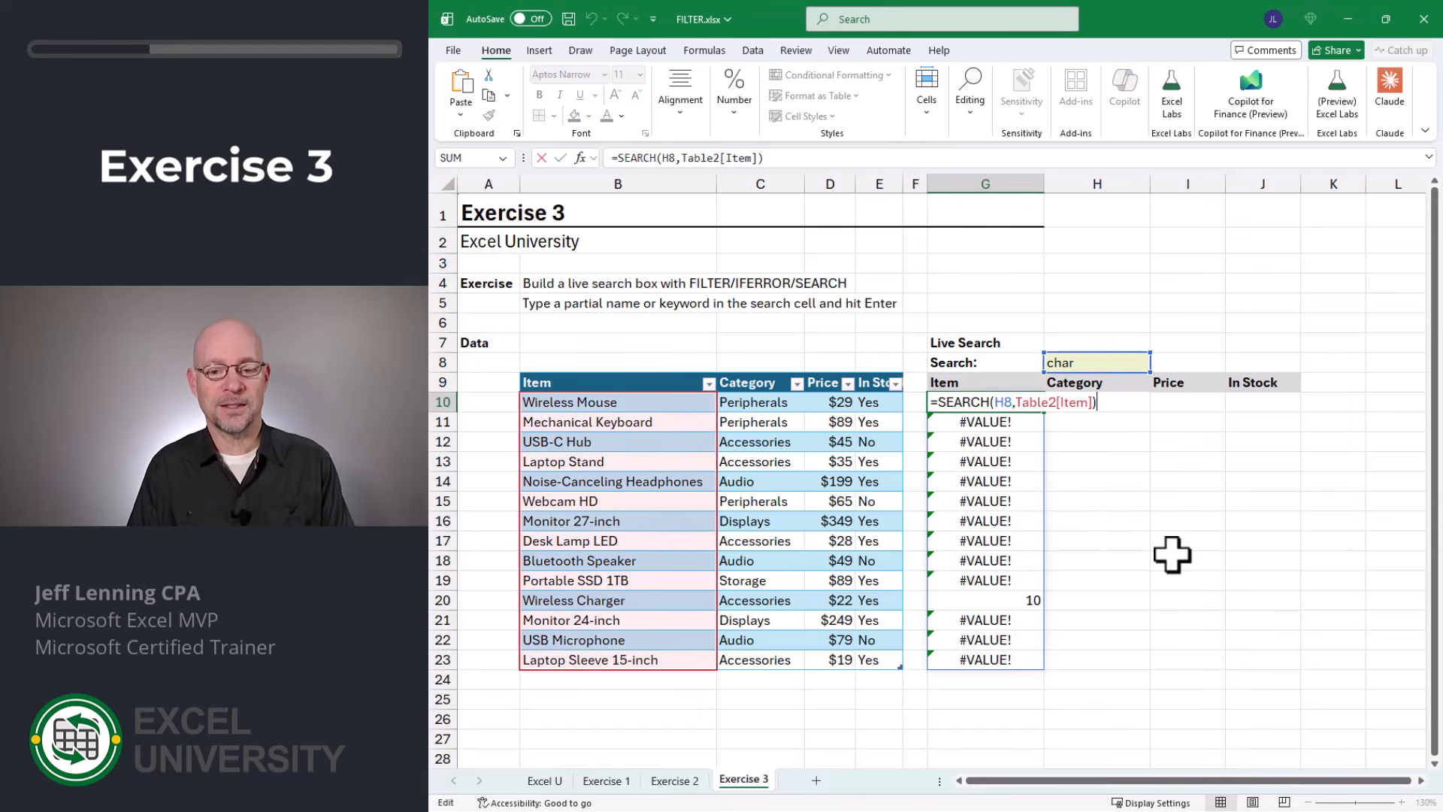
key("Home")
key("Right")
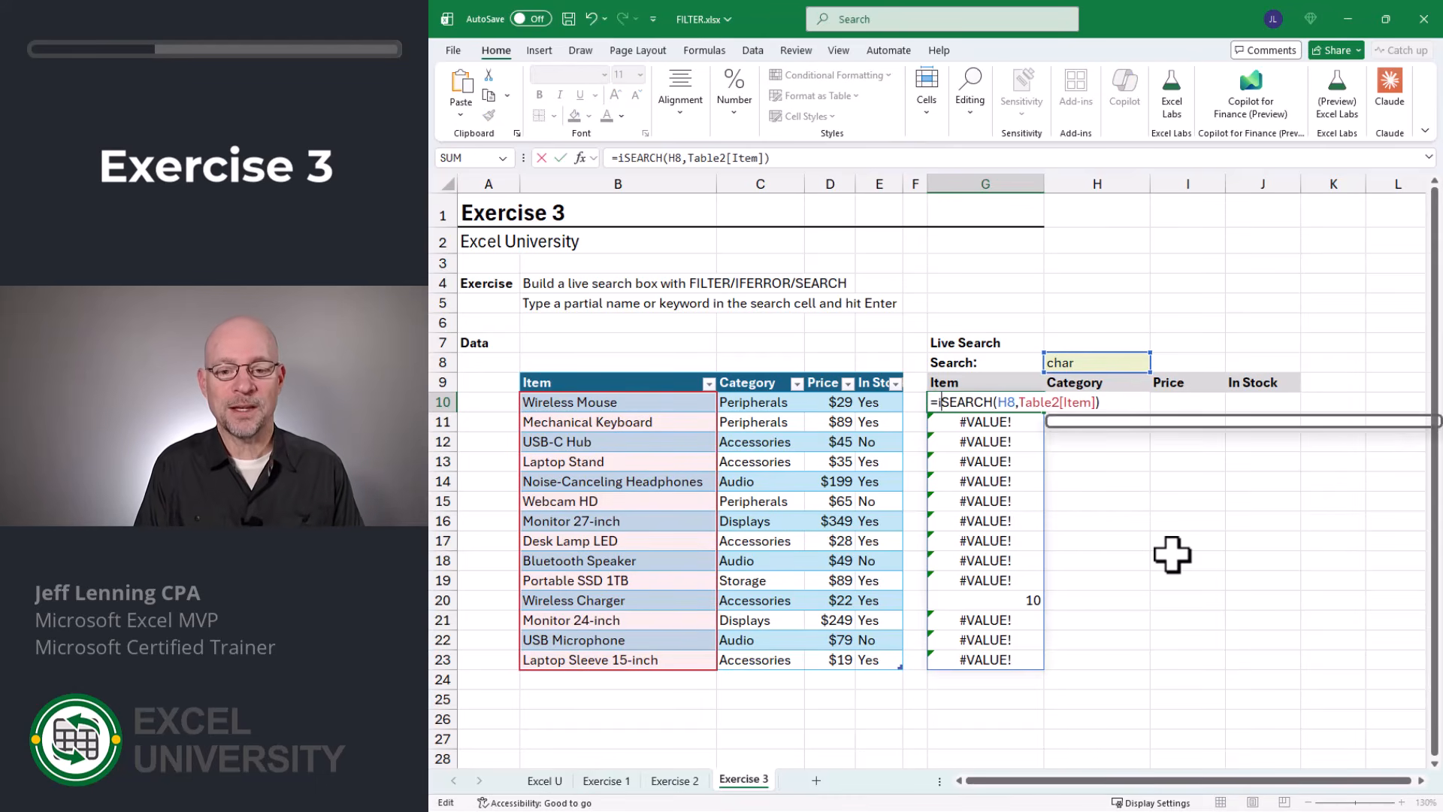
type("iferror(SEARCH(H8")
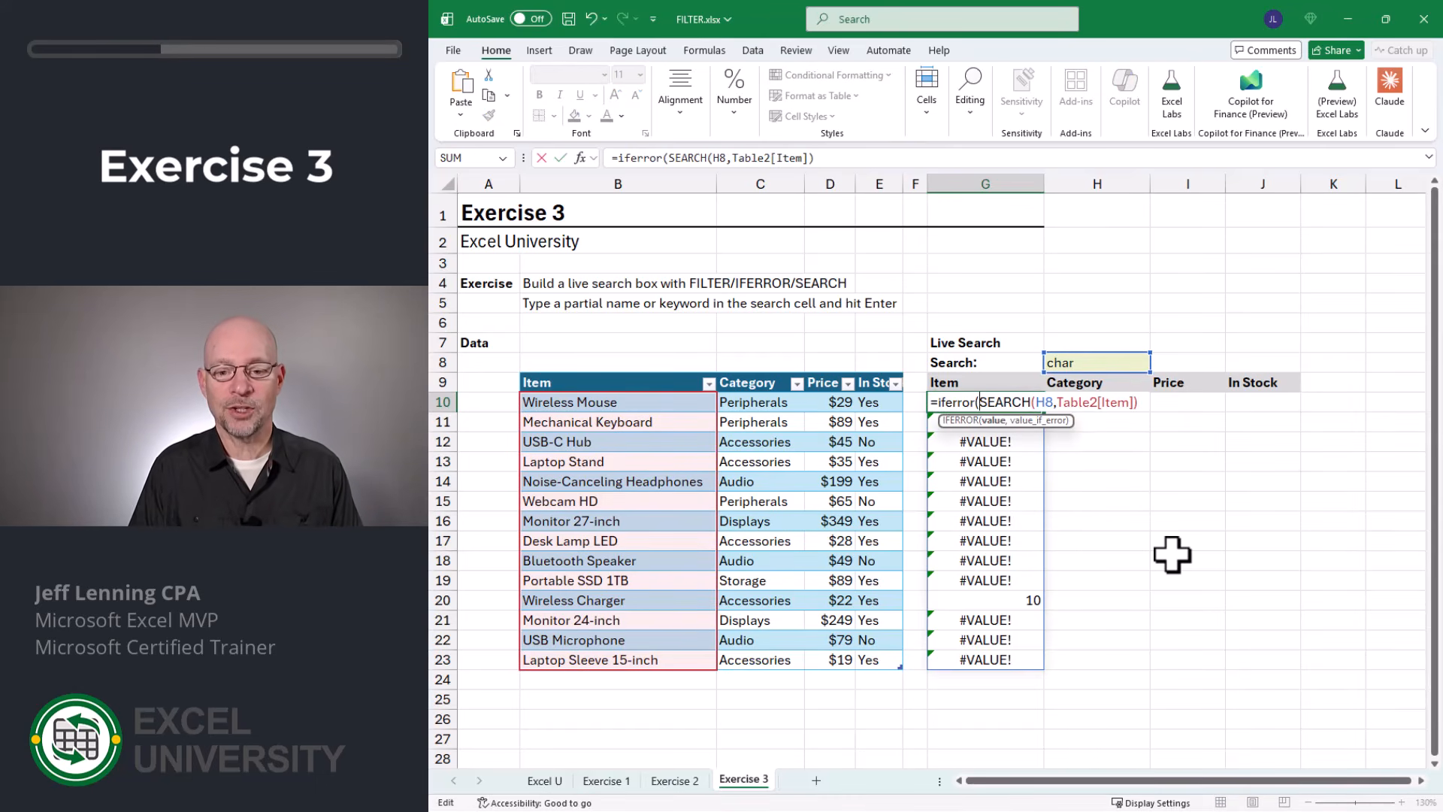
type(",")
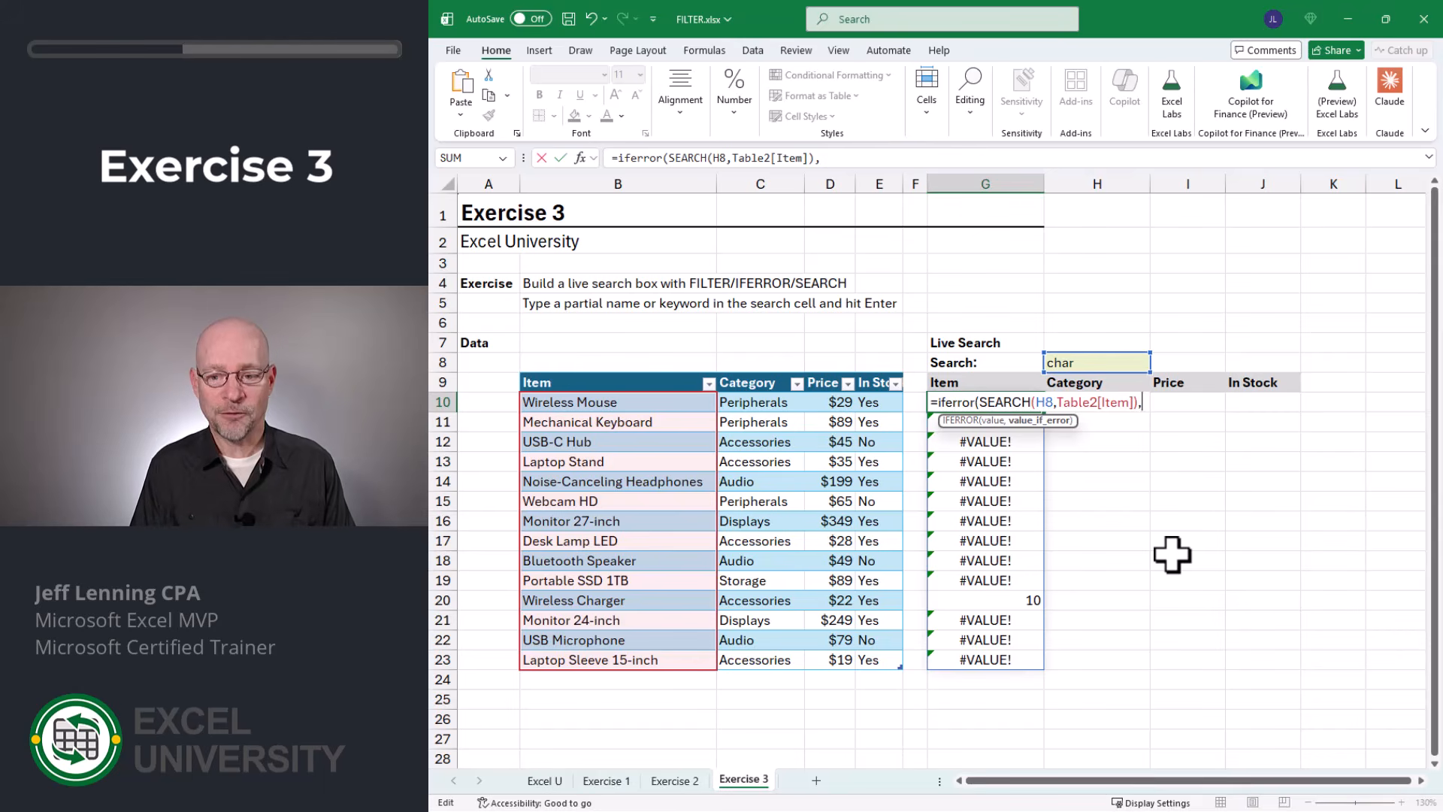
type("0)")
key("Return")
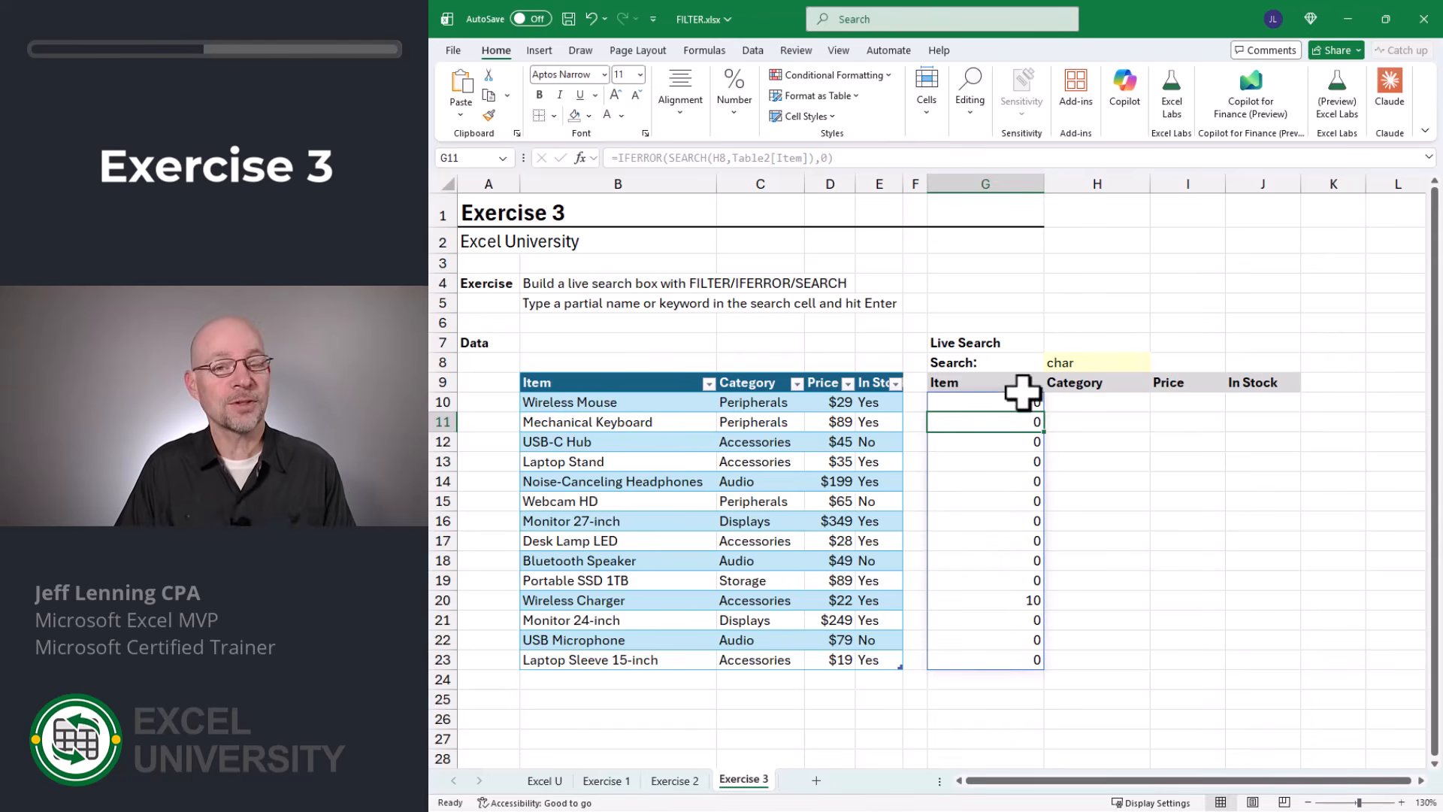
Wrap the IFERROR formula in G10 in FILTER, with Table2 as the array and the IFERROR expression as the include argument
double_click(1024, 401)
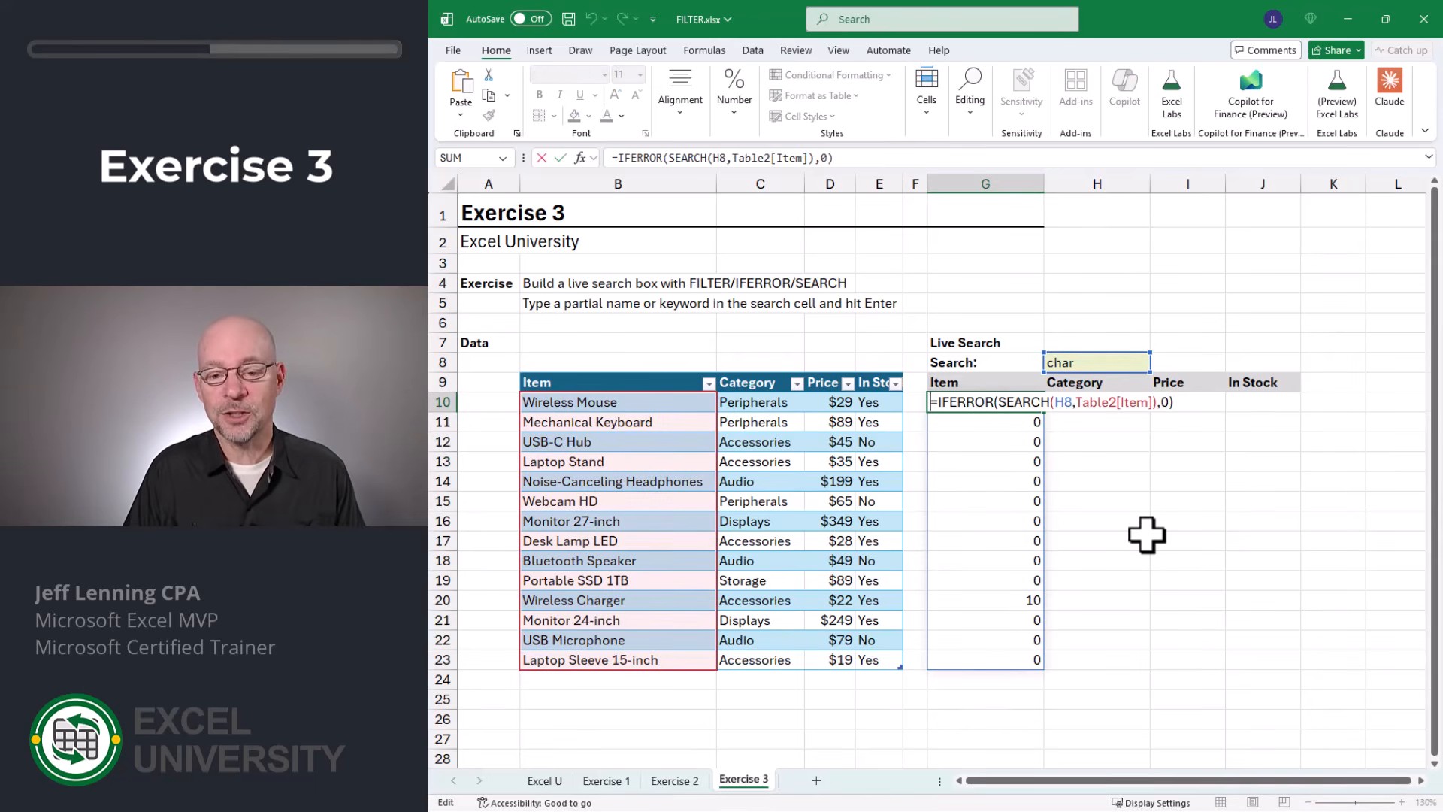
type("FILTER(")
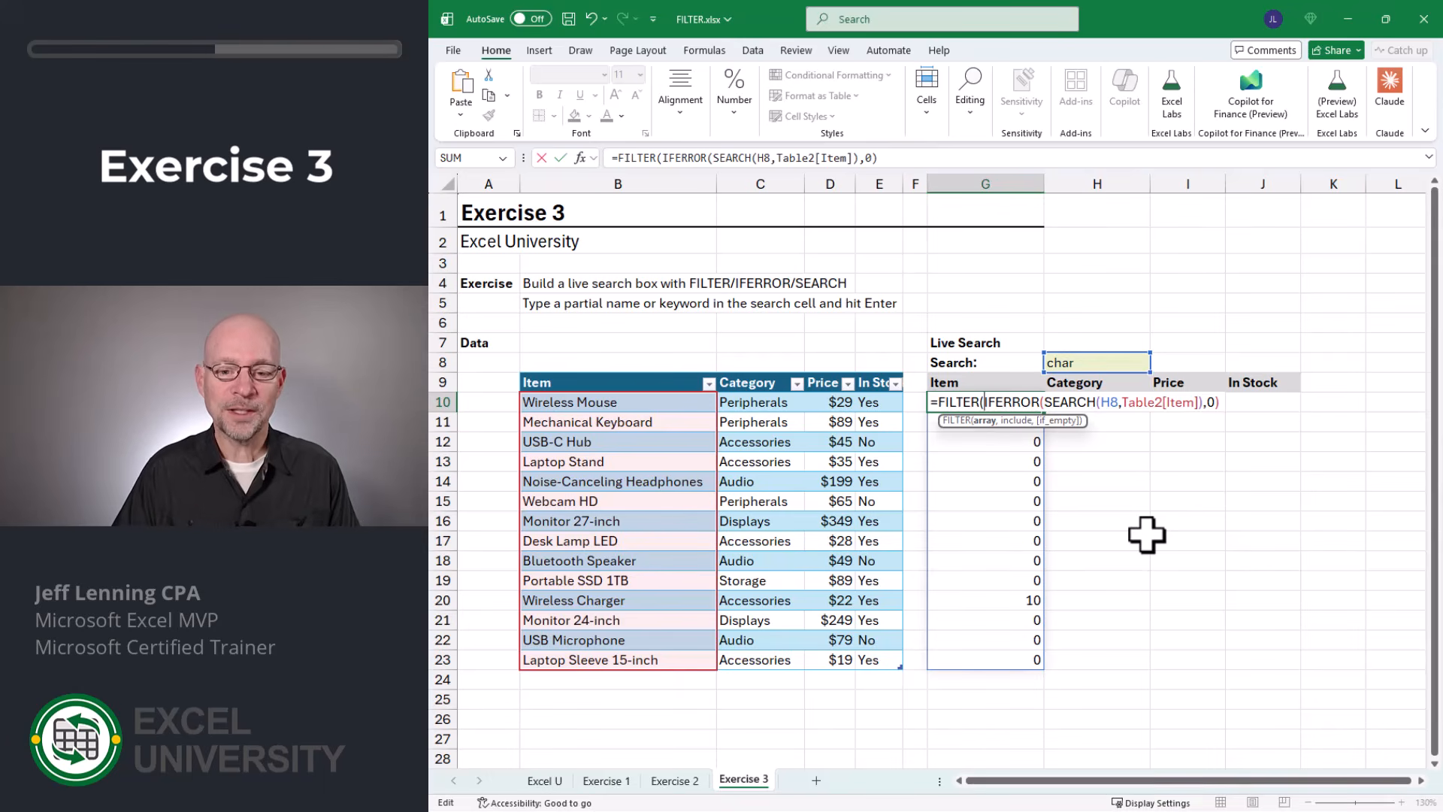
left_click(530, 378)
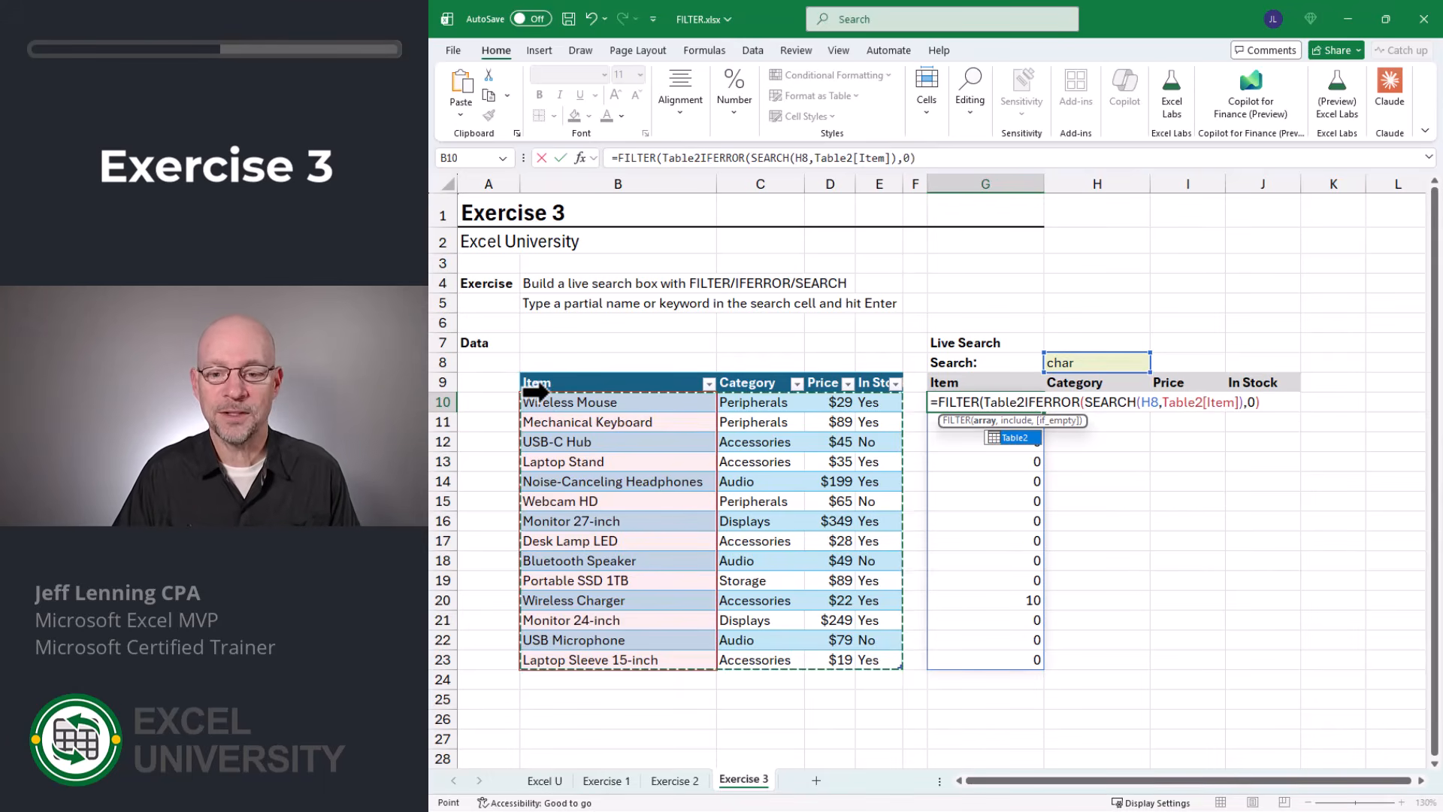
type(",")
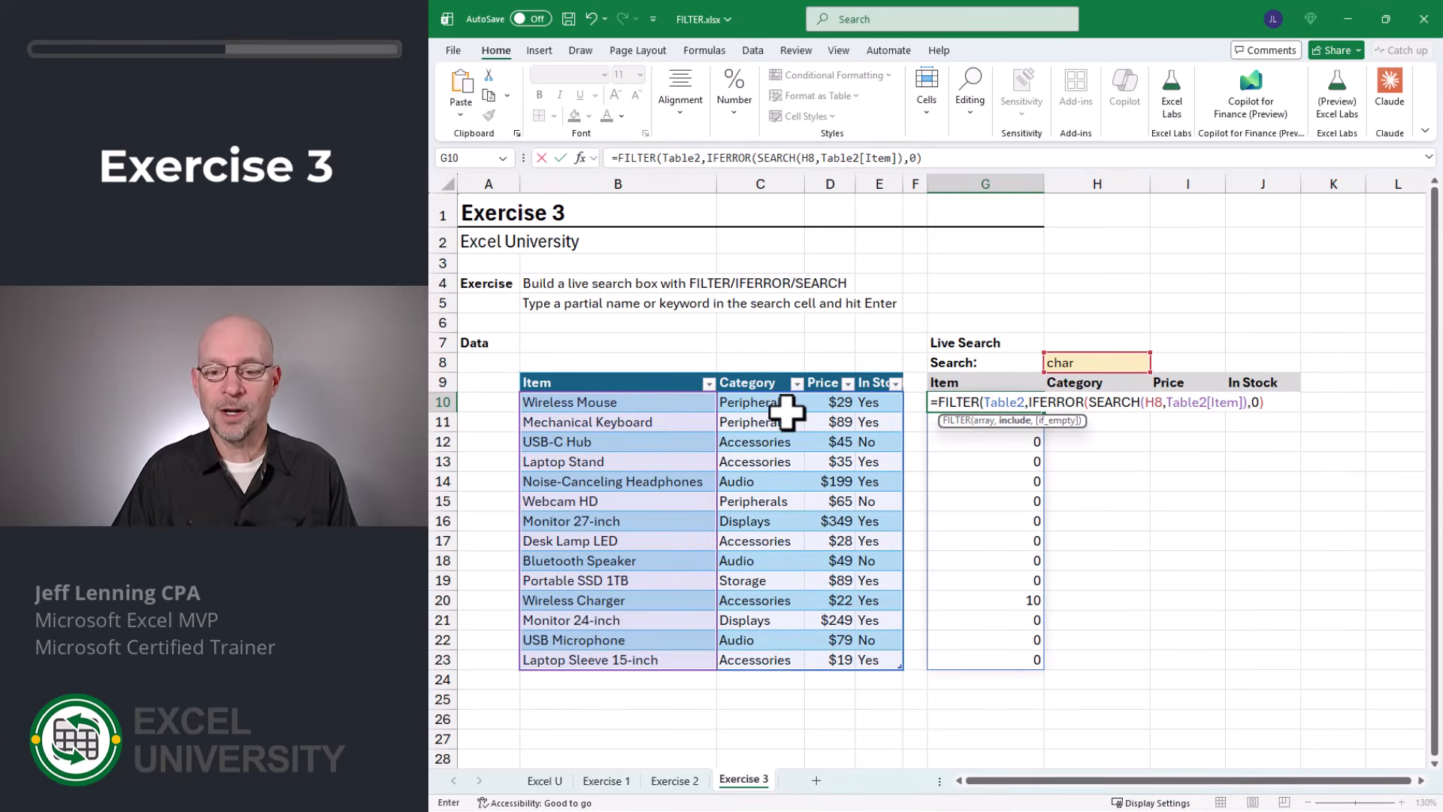
left_click(1298, 404)
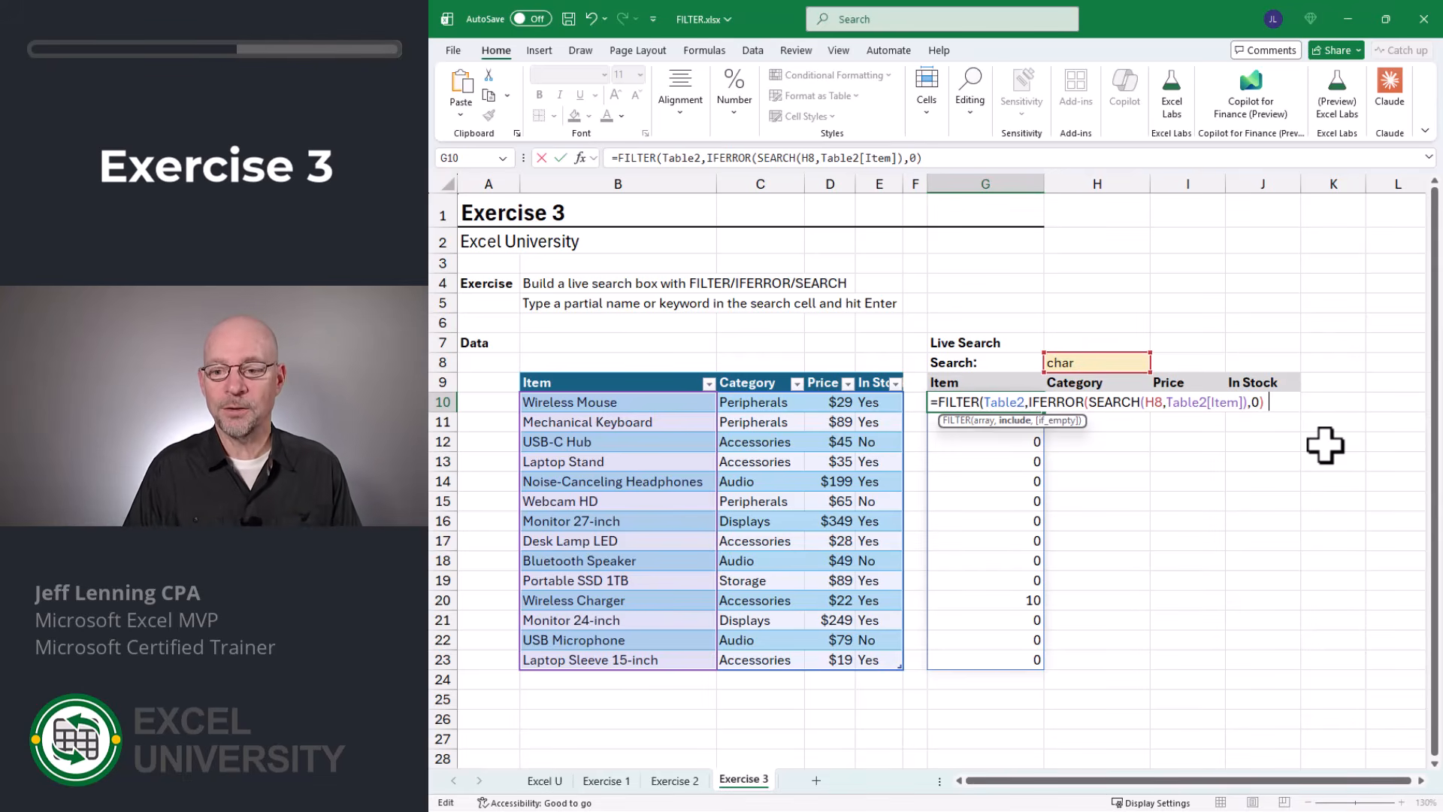
type(")")
key("Return")
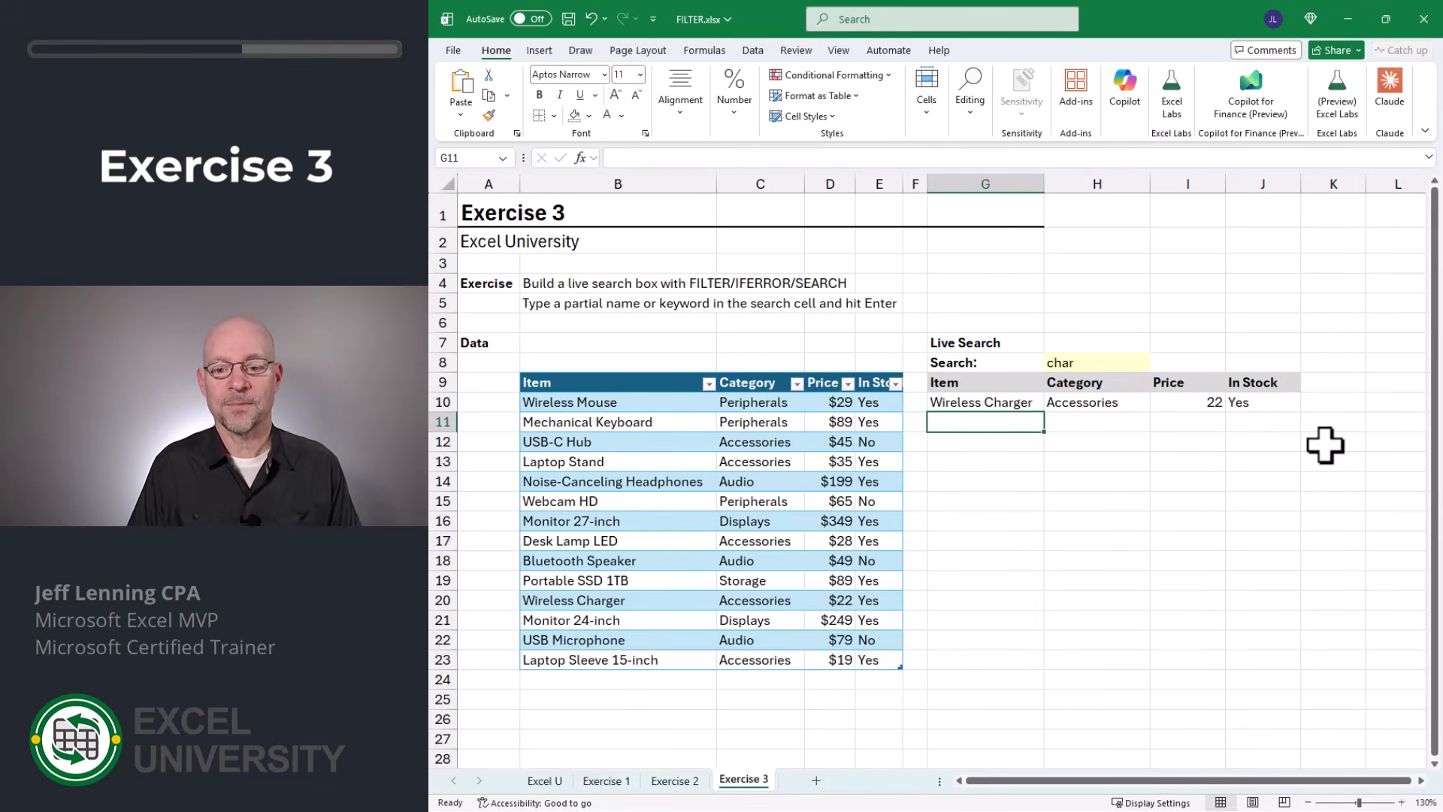
Test the live search by replacing the keyword in H8 with mouse, and select the FILTER formula cell G10
key("Up")
key("Up")
key("Up")
key("Right")
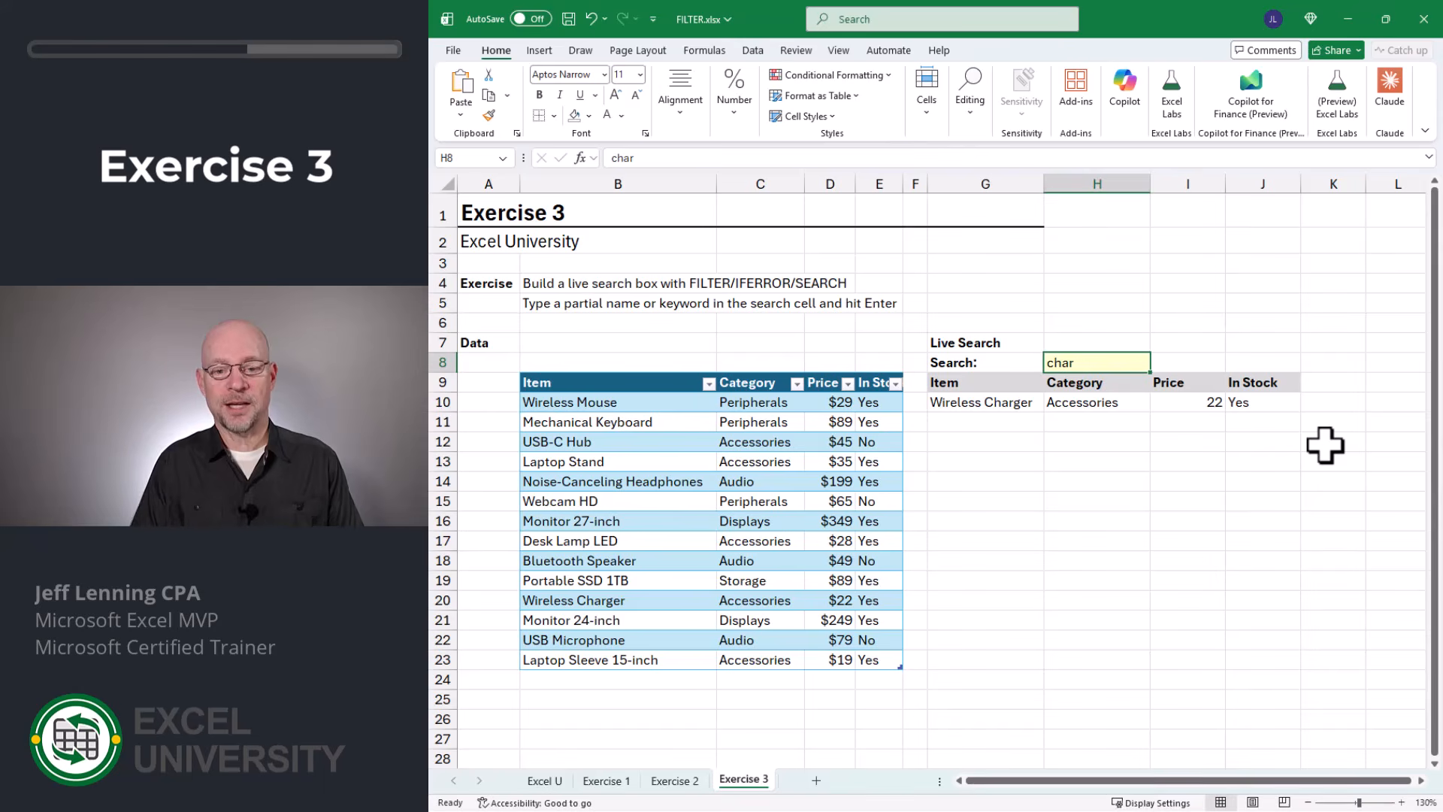
type("mouse")
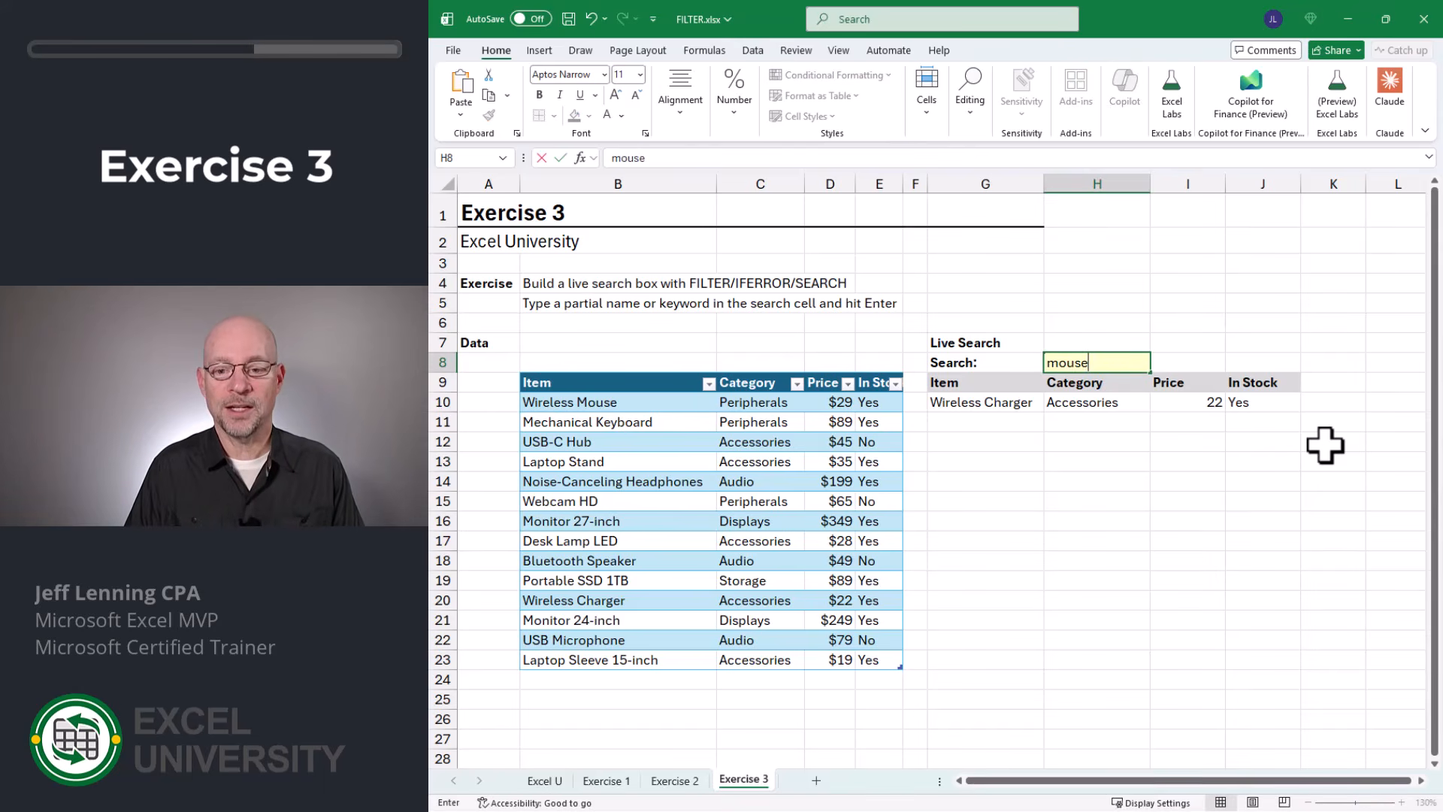
key("Return")
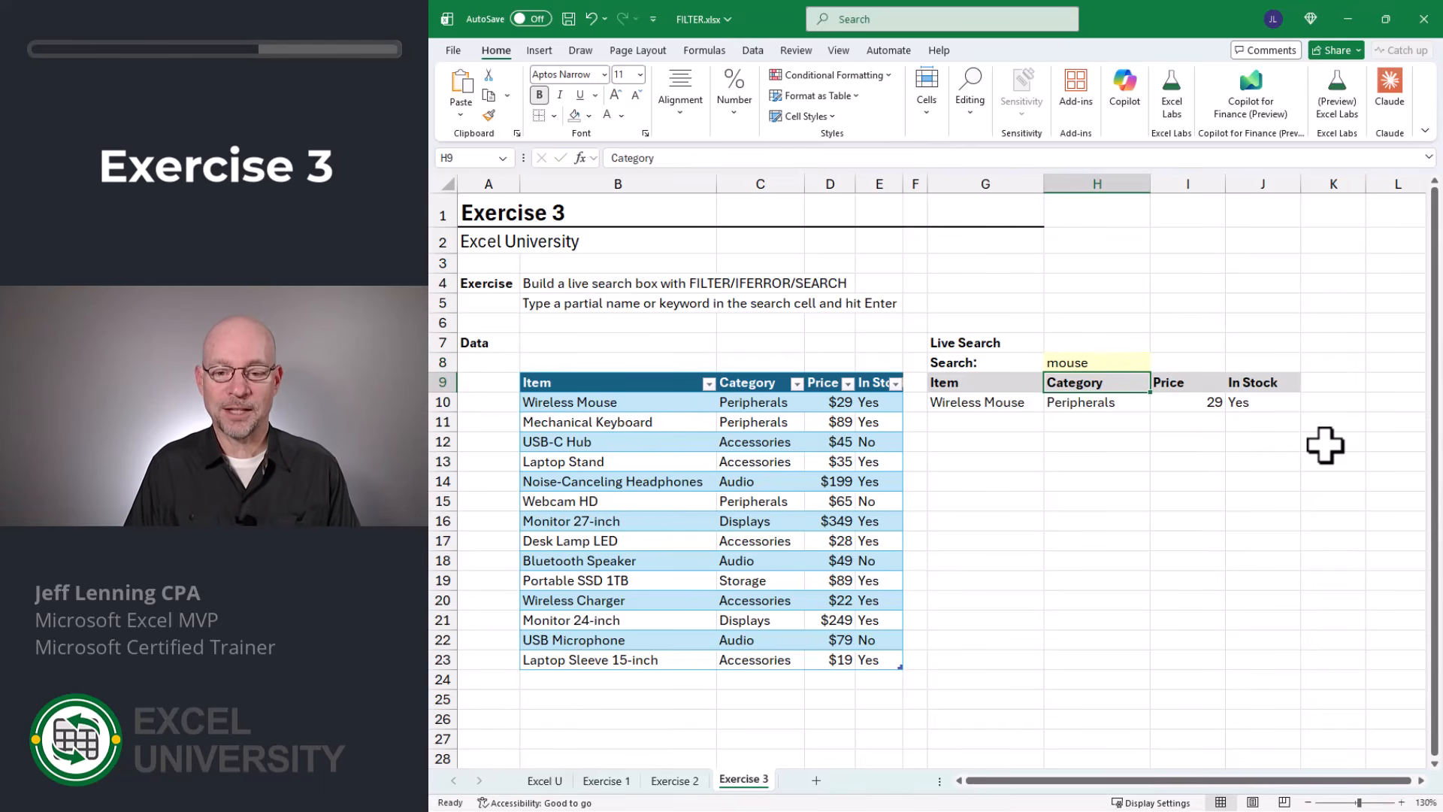
key("Down")
key("Left")
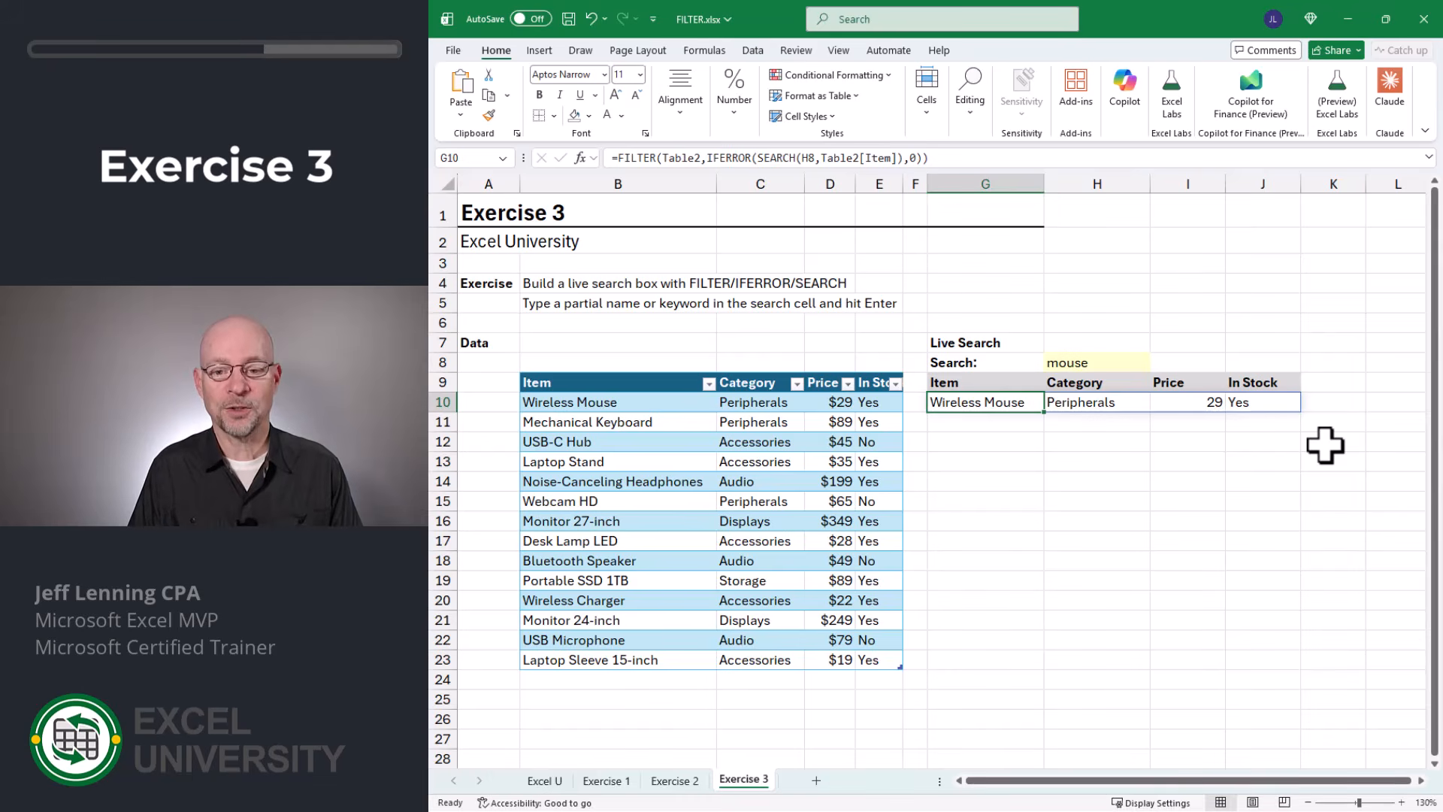
Test the live search in H8 with the keyword usb and then with laptop
key("Right")
key("Up")
key("Up")
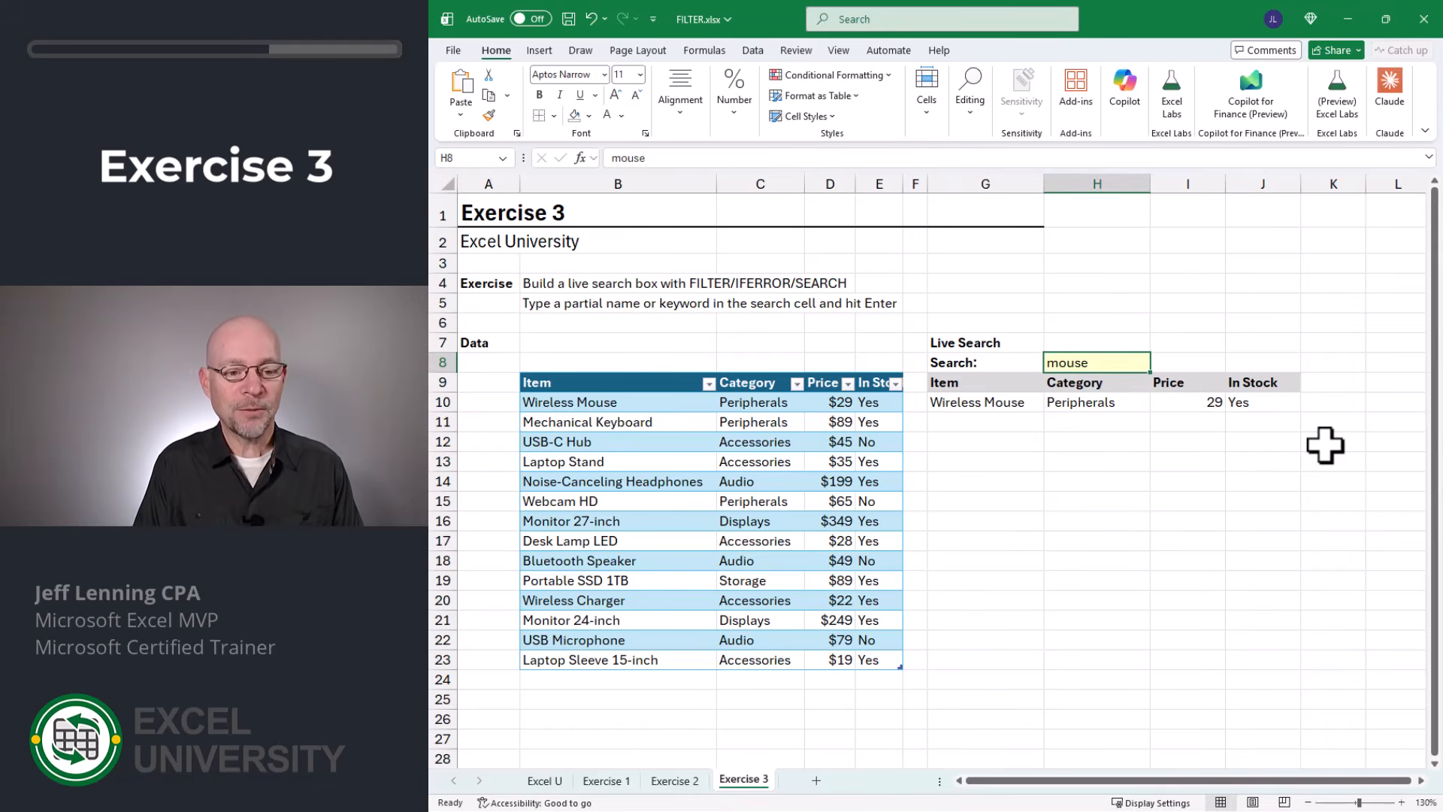
type("usb")
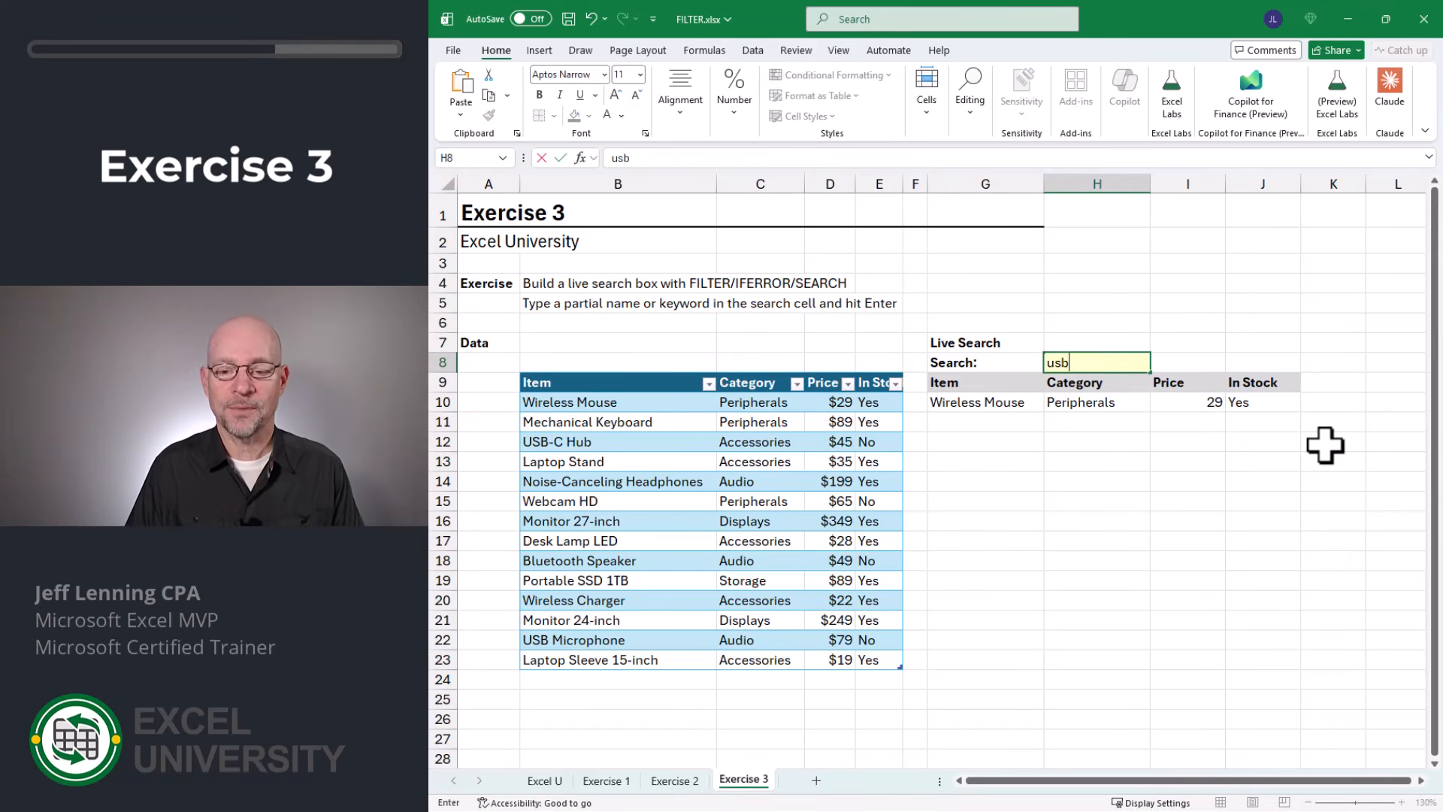
key("Return")
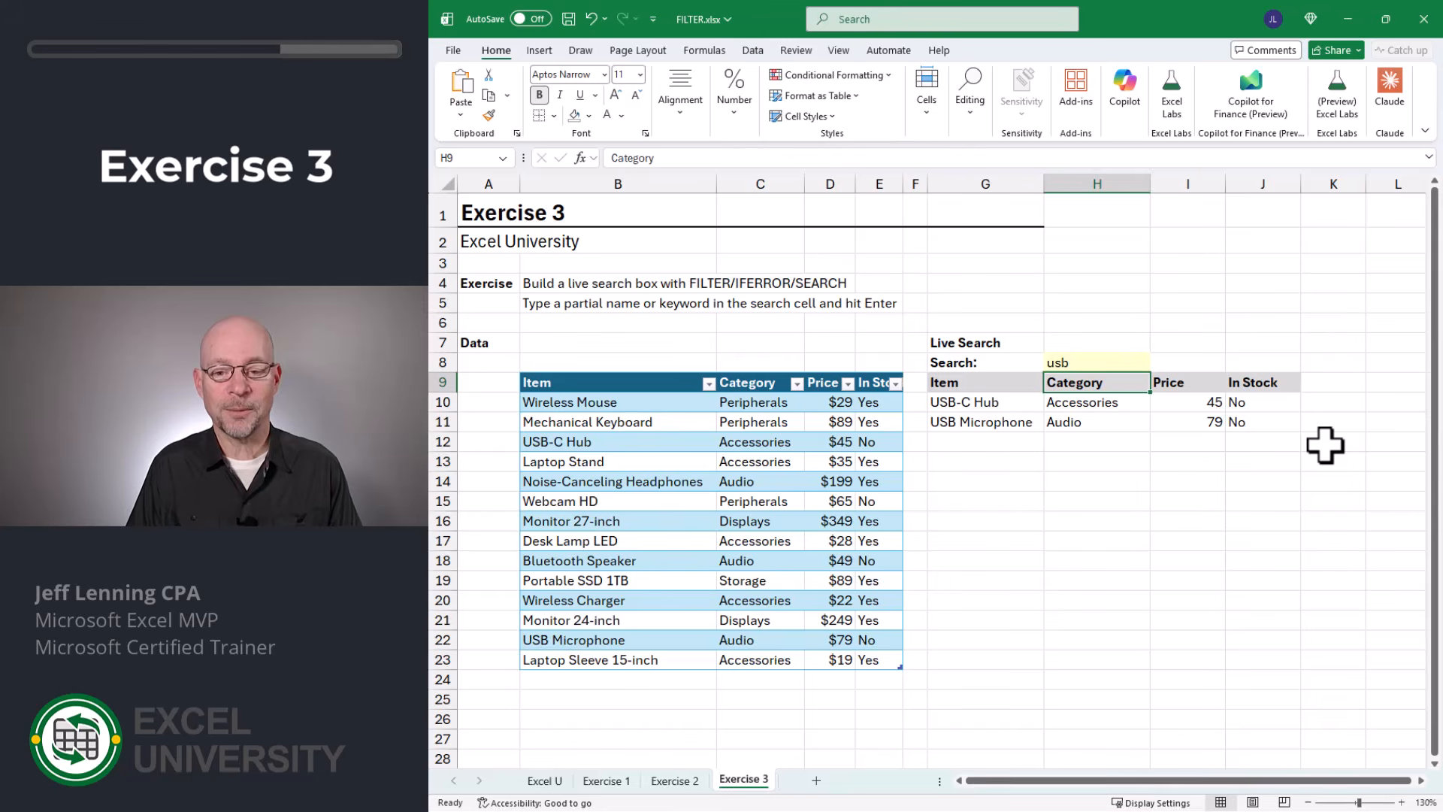
key("Up")
type("laptop")
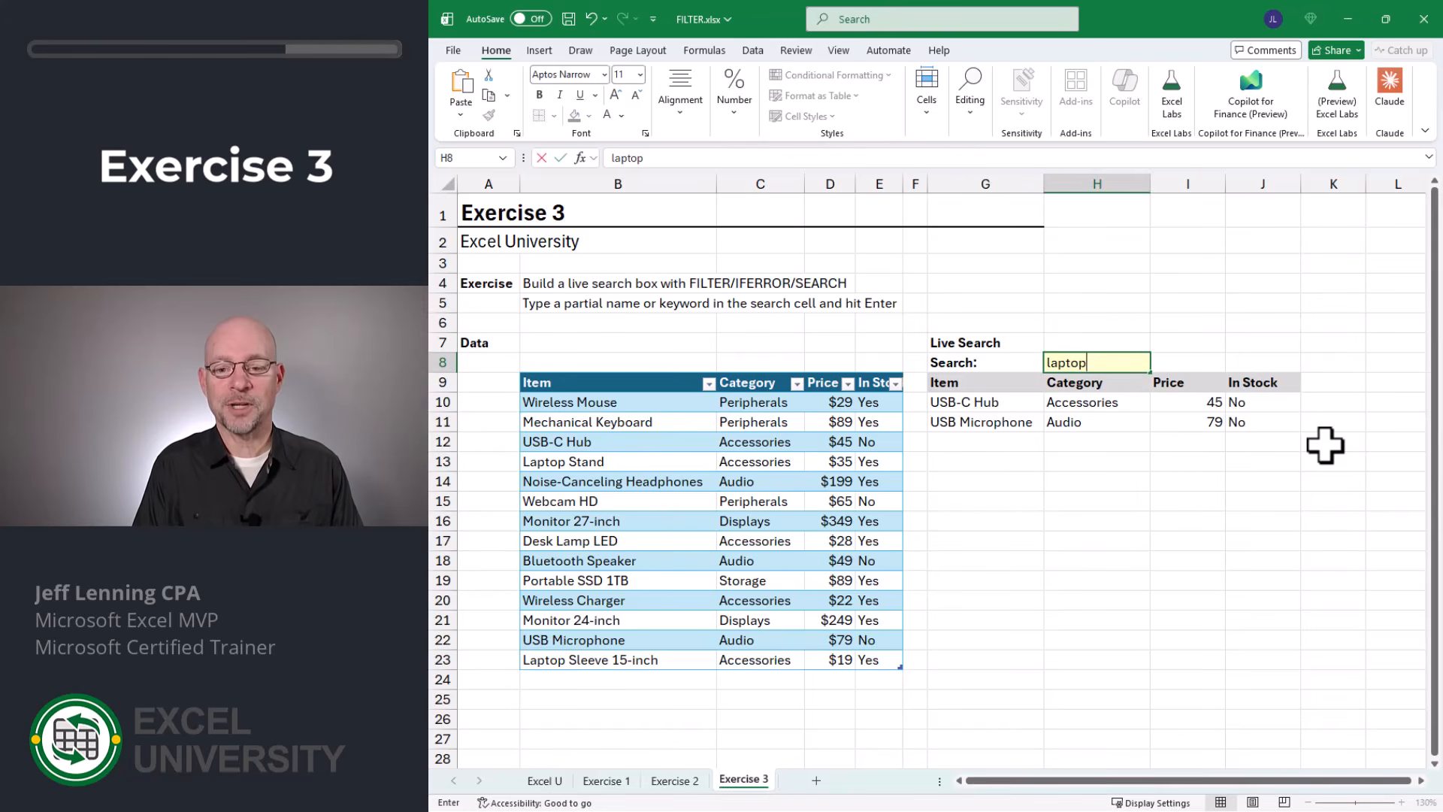
key("Return")
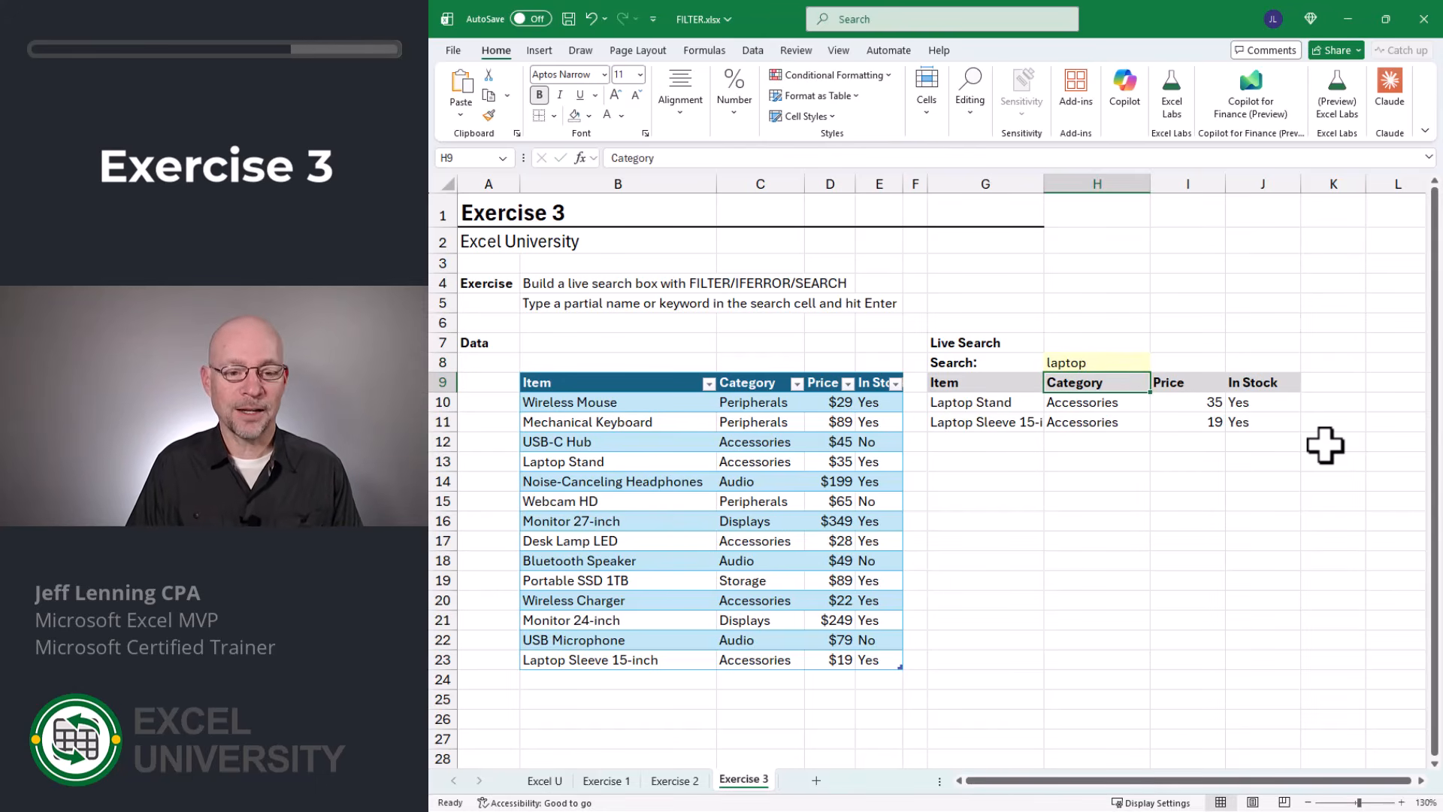
Test partial-word matching in the live search cell H8 with wire and then with board
key("Up")
type("wire")
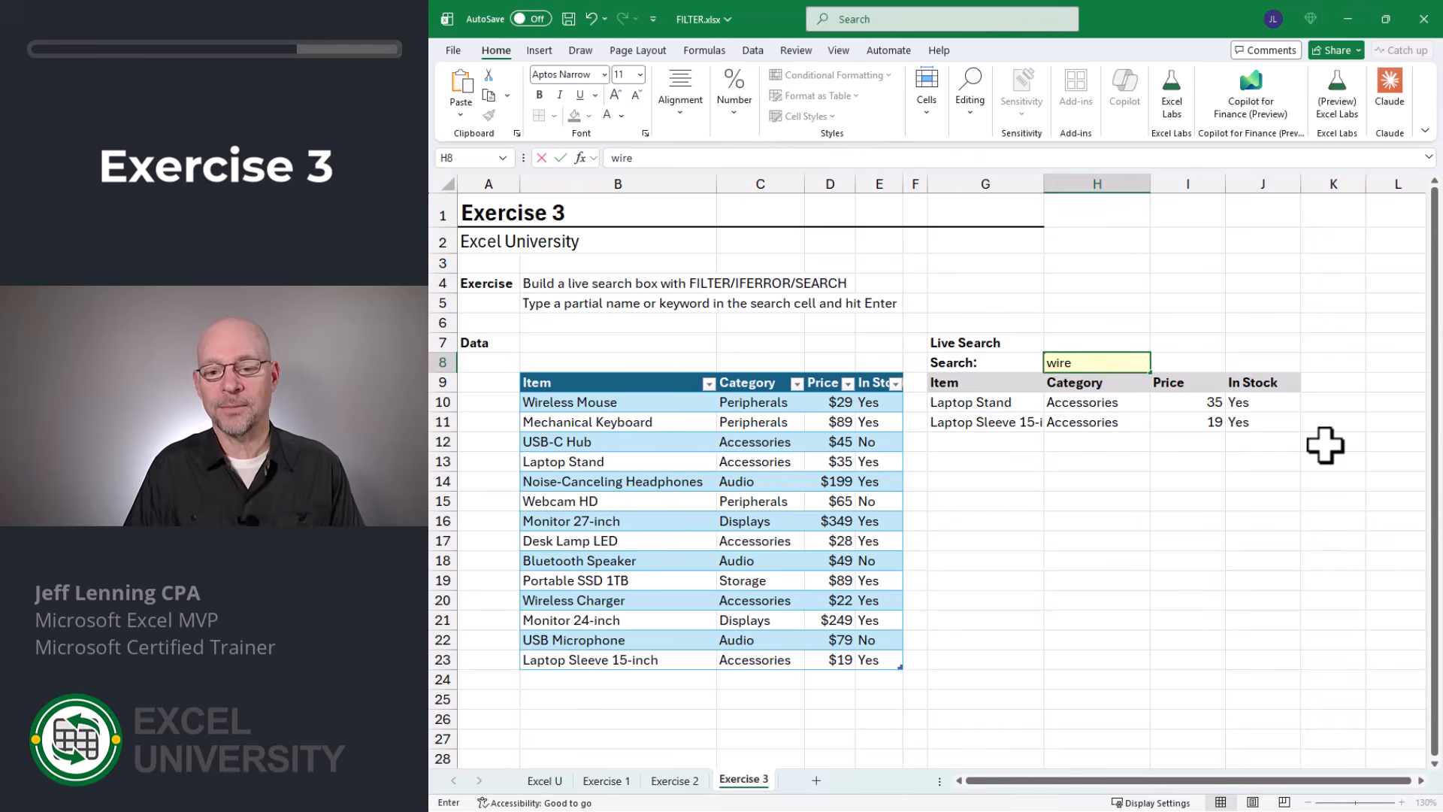
key("Return")
key("Up")
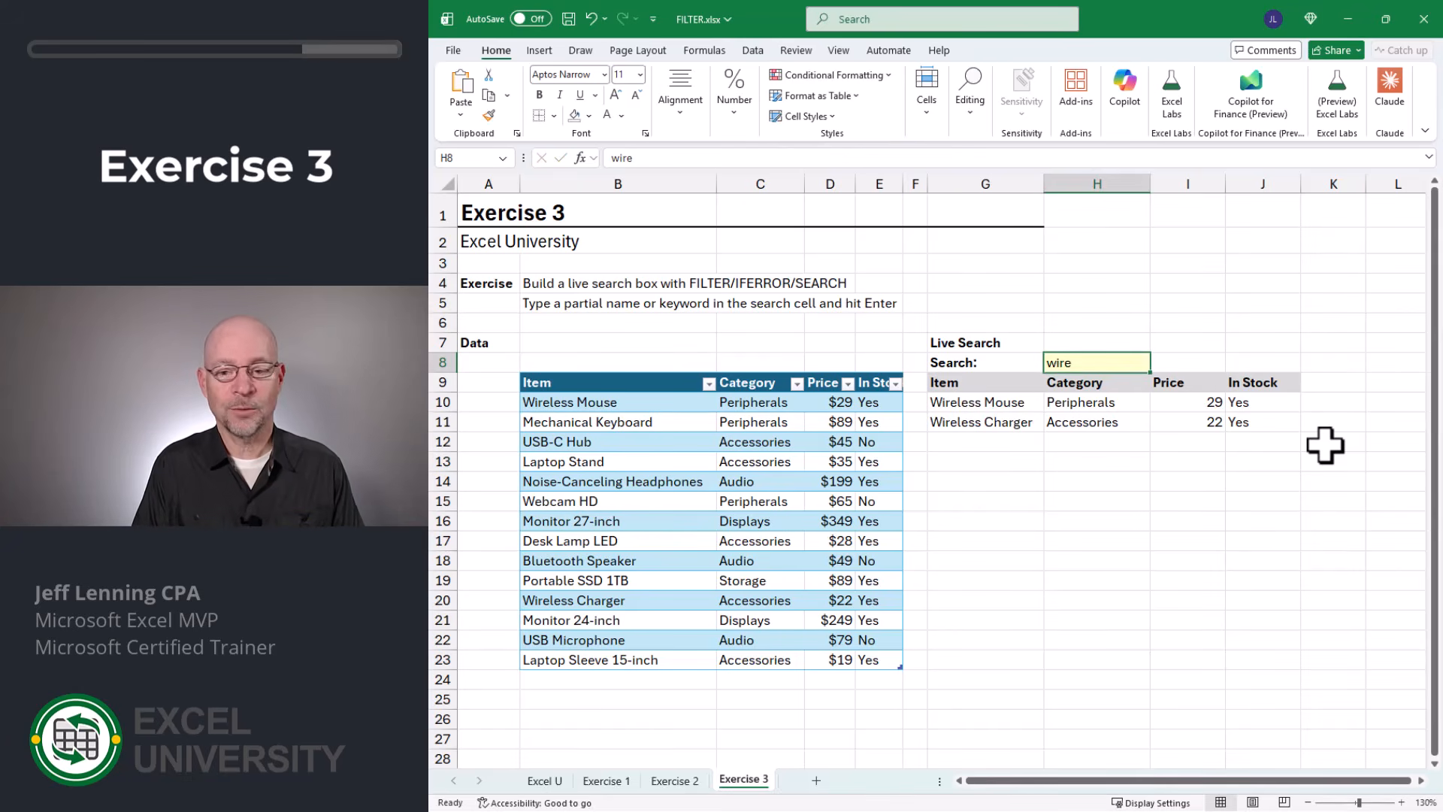
type("board")
key("Return")
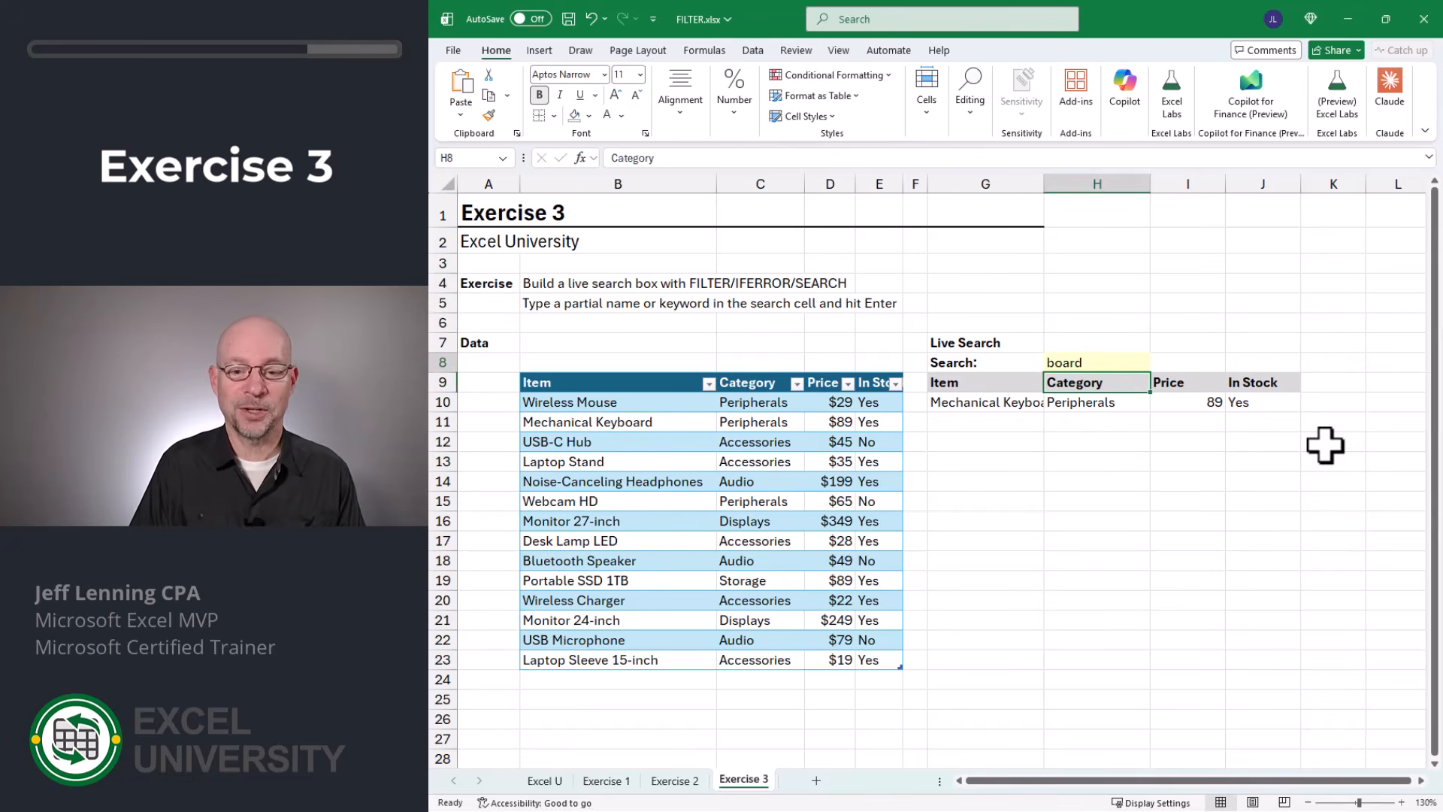
Enter LED as the search keyword in H8 to filter the item list
key("Up")
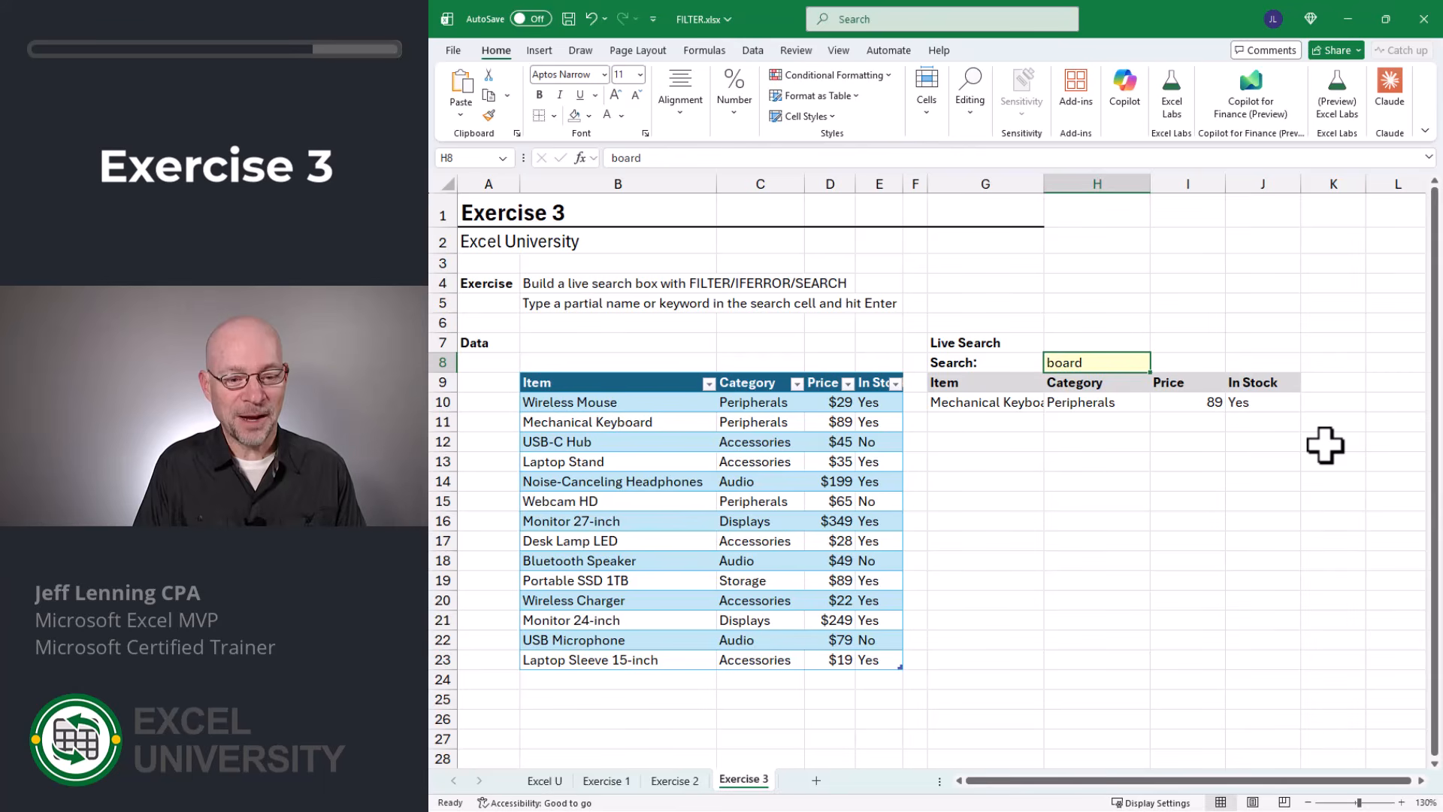
type("LED")
key("Return")
key("Up")
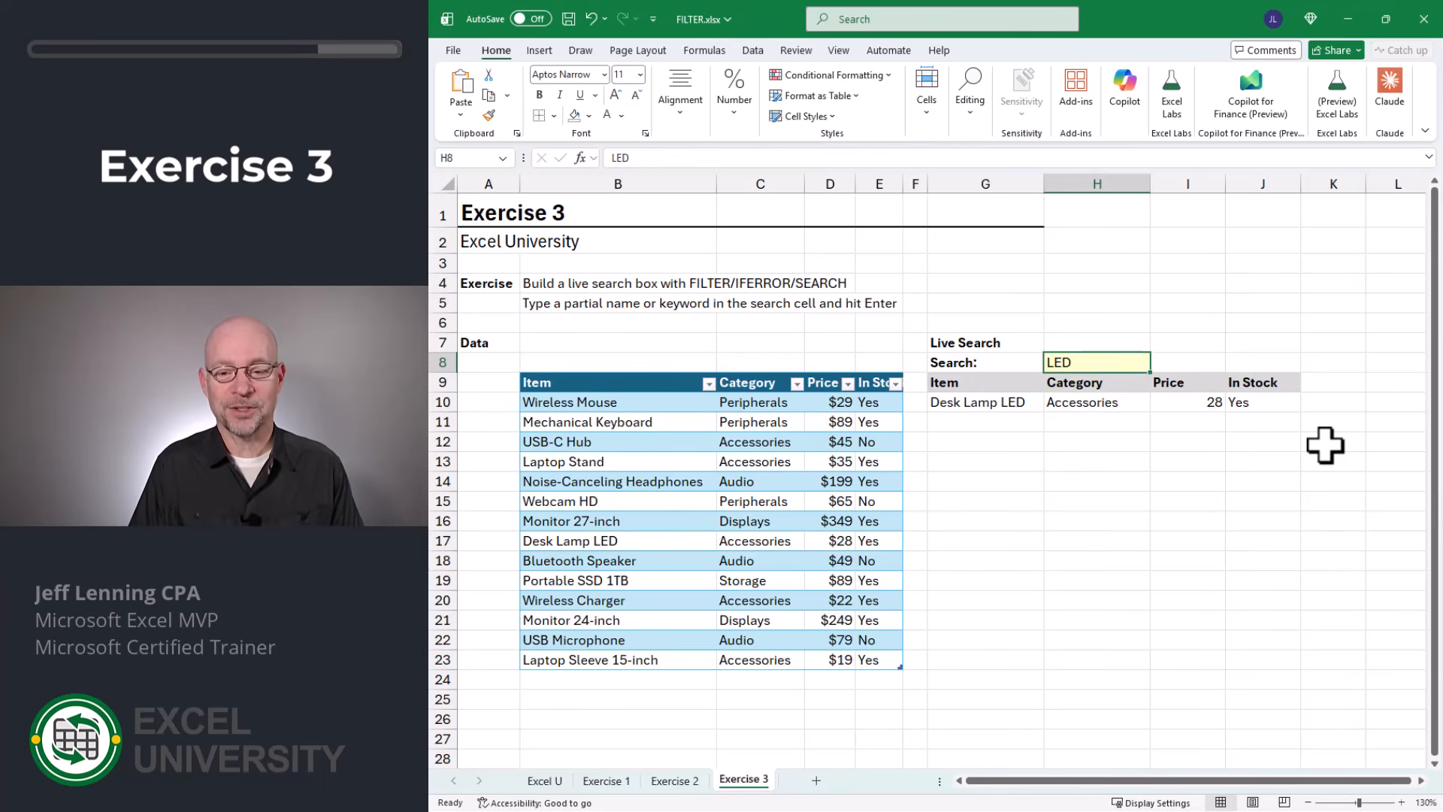